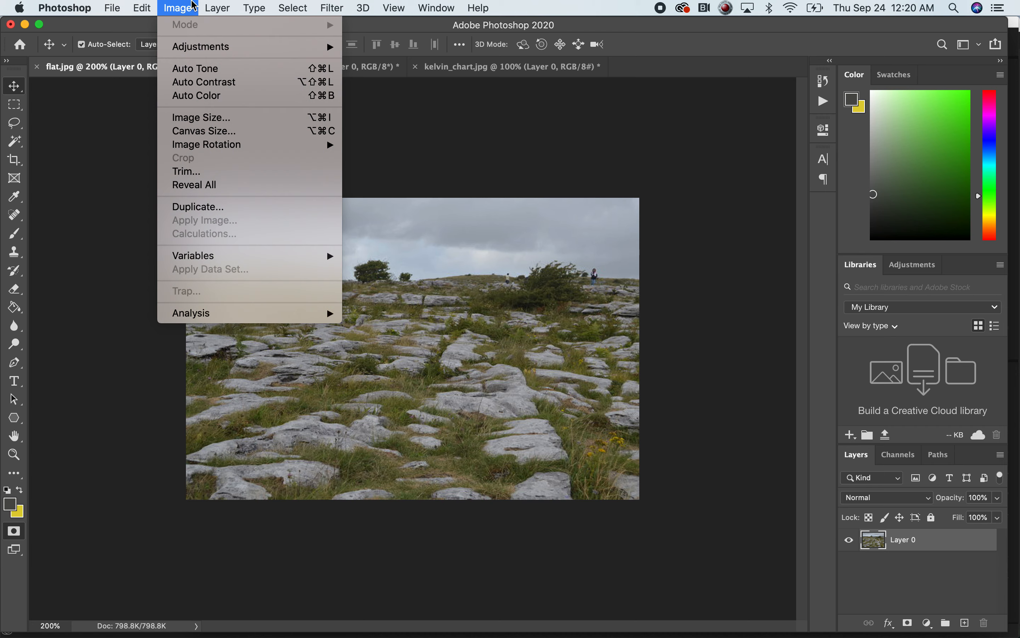
# Open Levels for the landscape photo and lower the RGB white input level to 232.
pyautogui.moveTo(194, 55)
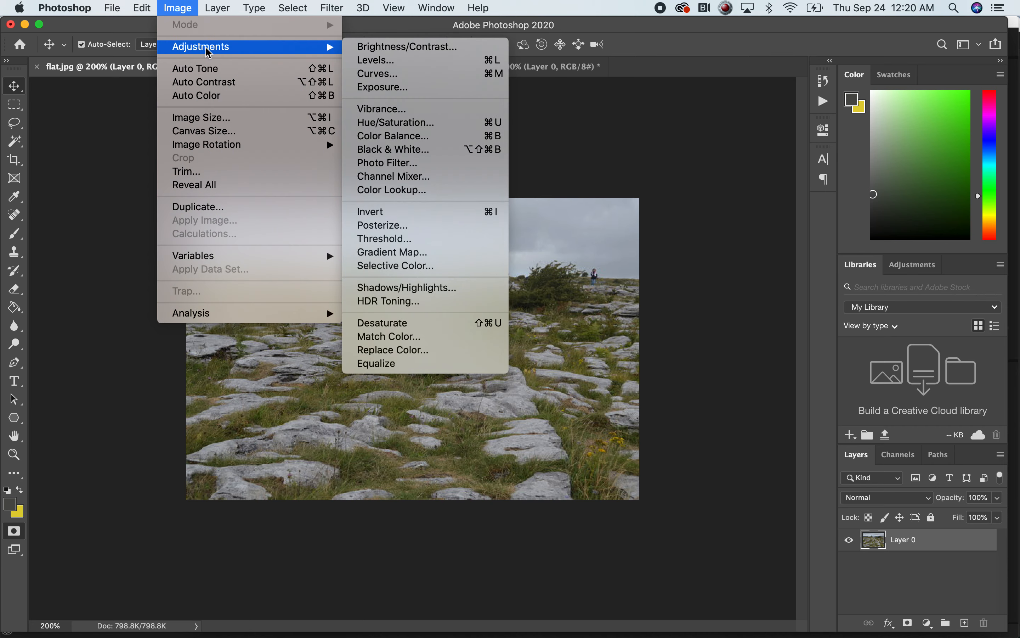
pyautogui.click(379, 64)
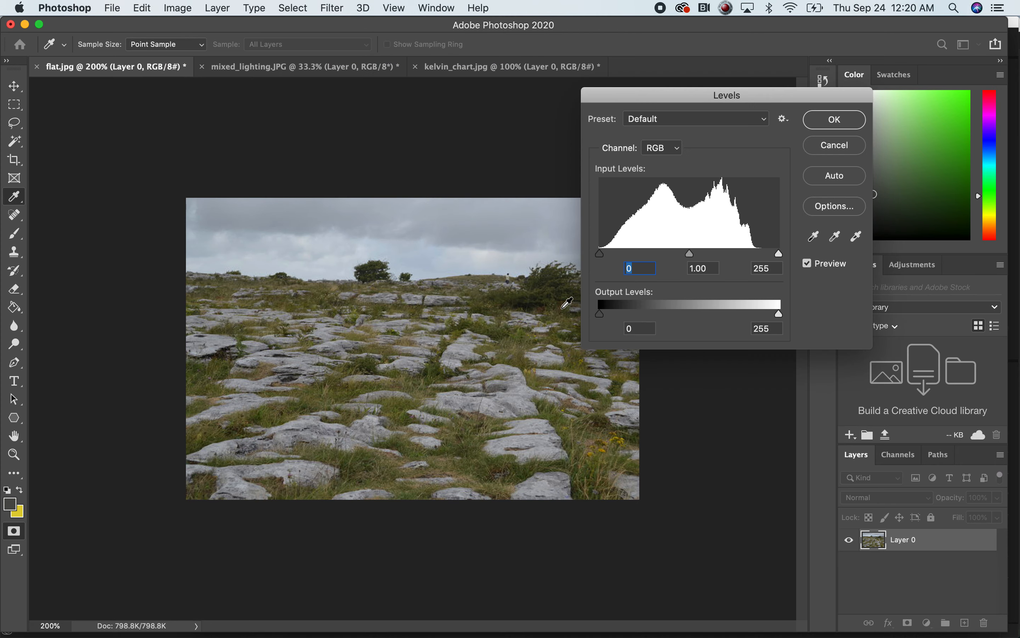
pyautogui.moveTo(741, 93); pyautogui.dragTo(663, 234)
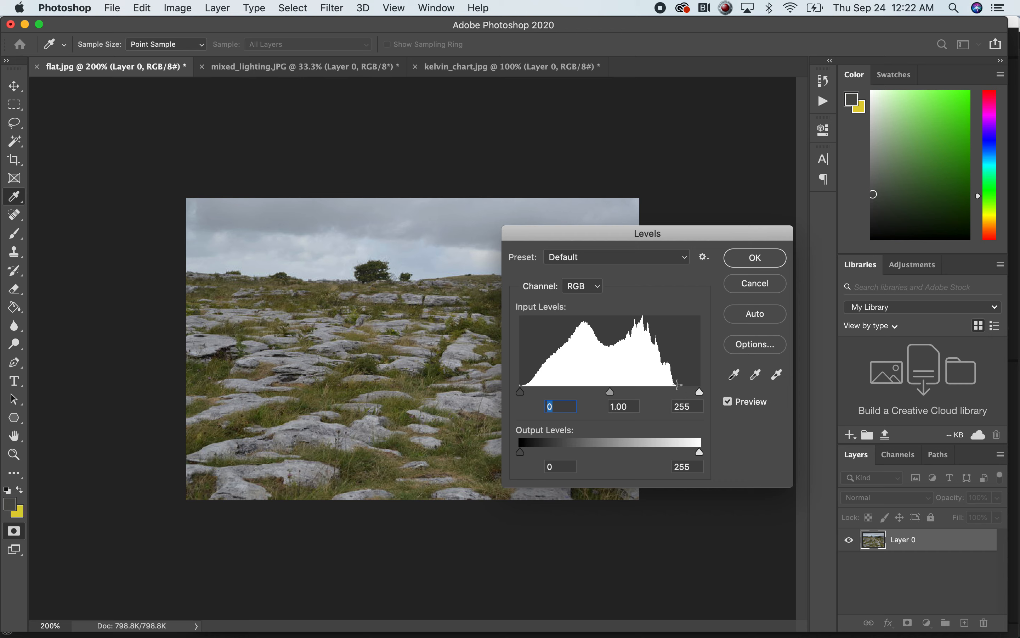
pyautogui.moveTo(663, 239)
pyautogui.mouseDown()
pyautogui.moveTo(765, 167)
pyautogui.moveTo(707, 239)
pyautogui.moveTo(719, 222)
pyautogui.moveTo(723, 244)
pyautogui.moveTo(682, 240)
pyautogui.mouseUp()
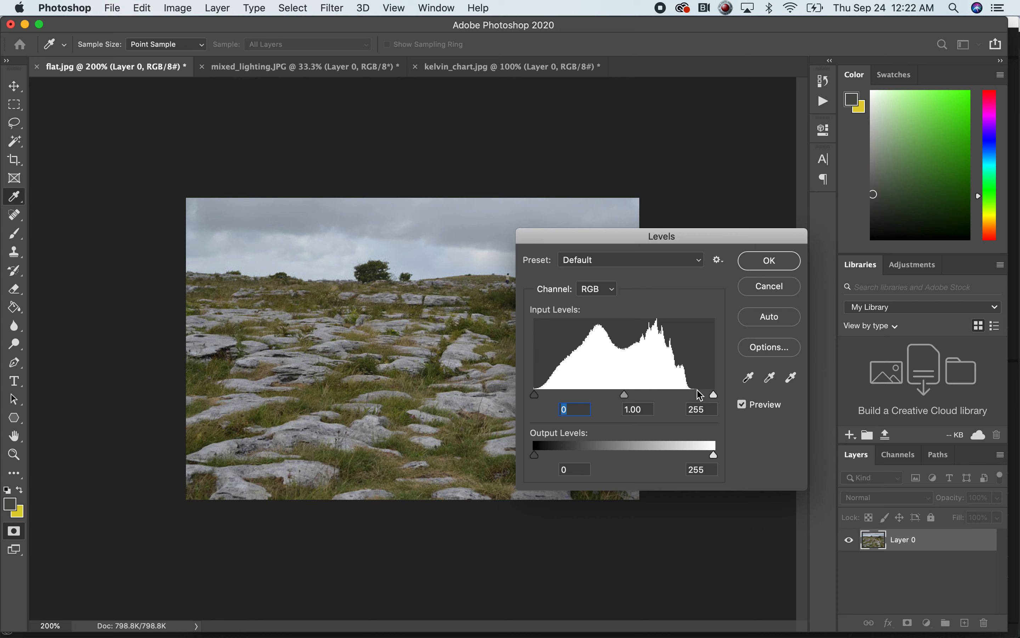
pyautogui.moveTo(646, 236); pyautogui.dragTo(702, 233)
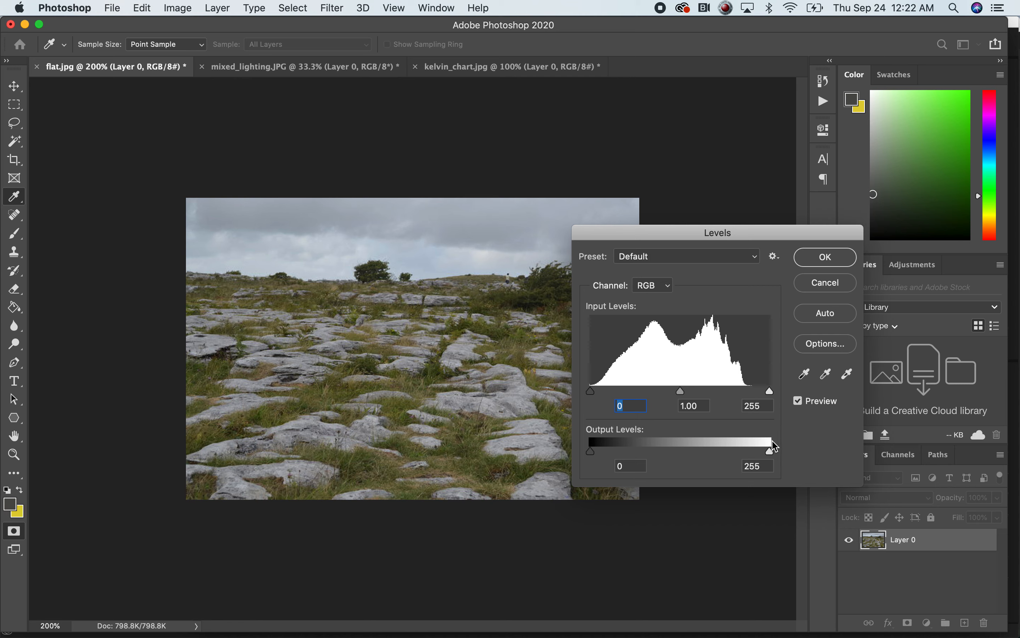
pyautogui.moveTo(770, 394)
pyautogui.mouseDown()
pyautogui.moveTo(754, 395)
pyautogui.moveTo(770, 392)
pyautogui.mouseUp()
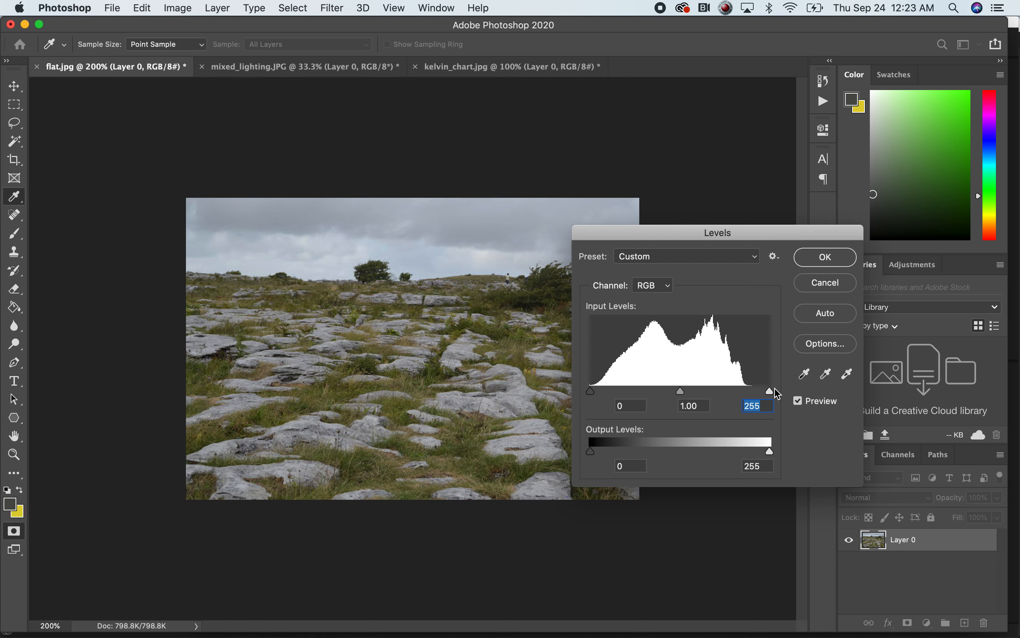
pyautogui.moveTo(770, 392); pyautogui.dragTo(754, 392)
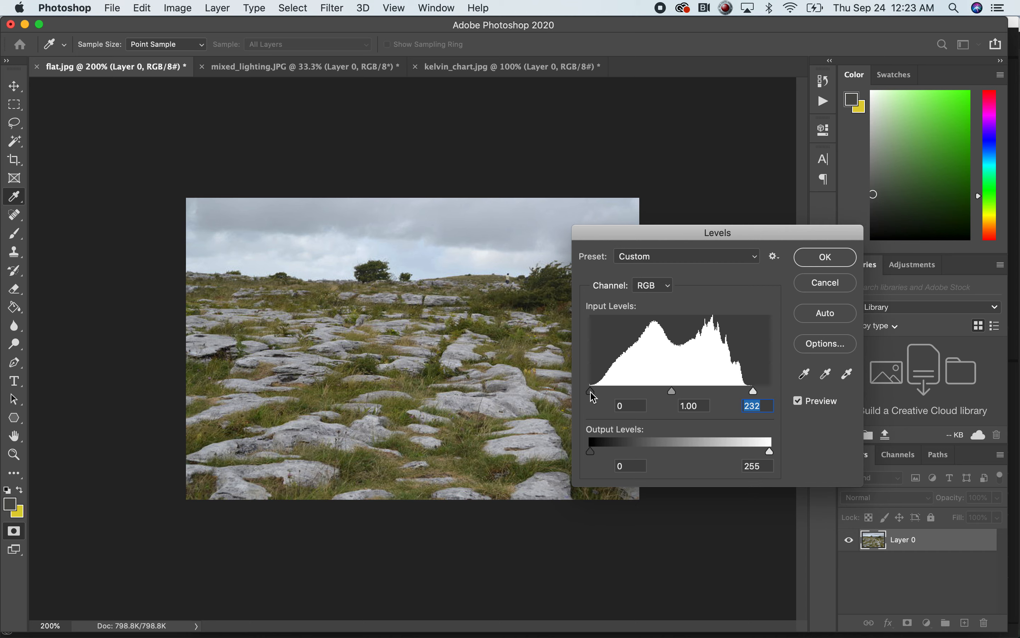
# Try a black input level of 57 in Levels, restore the input levels to 0 and 255, and cancel the adjustment.
pyautogui.moveTo(591, 391); pyautogui.dragTo(598, 390)
pyautogui.moveTo(600, 398); pyautogui.dragTo(634, 397)
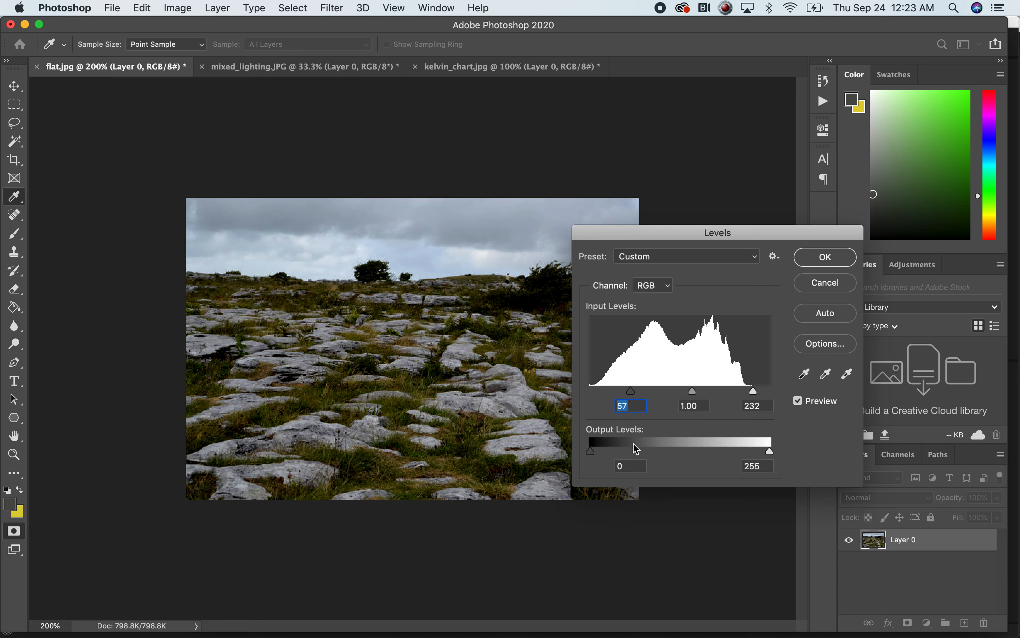
pyautogui.moveTo(633, 394); pyautogui.dragTo(590, 394)
pyautogui.moveTo(753, 391); pyautogui.dragTo(790, 394)
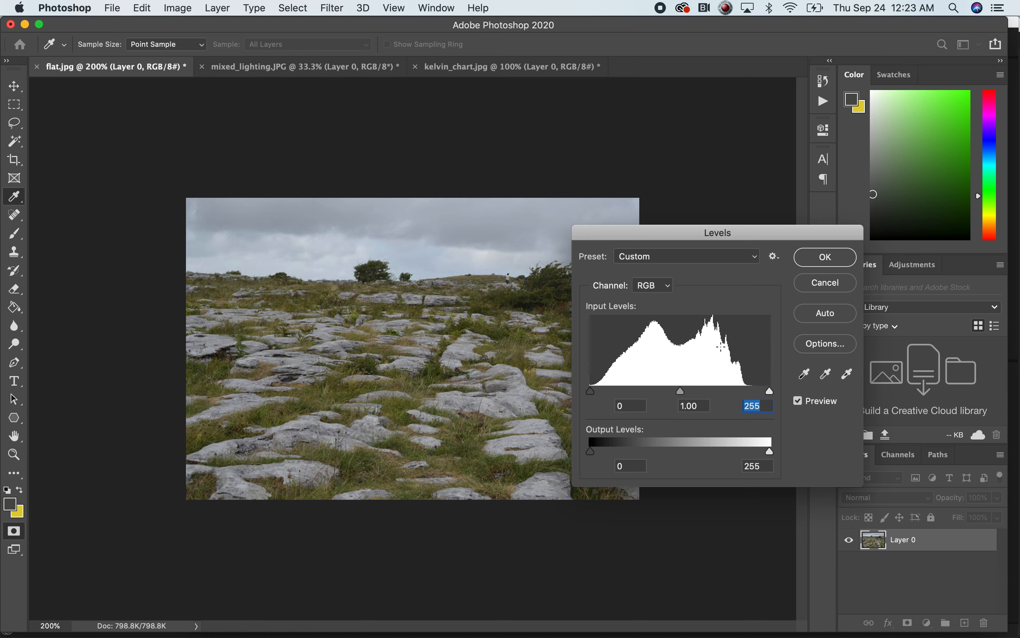
pyautogui.click(826, 282)
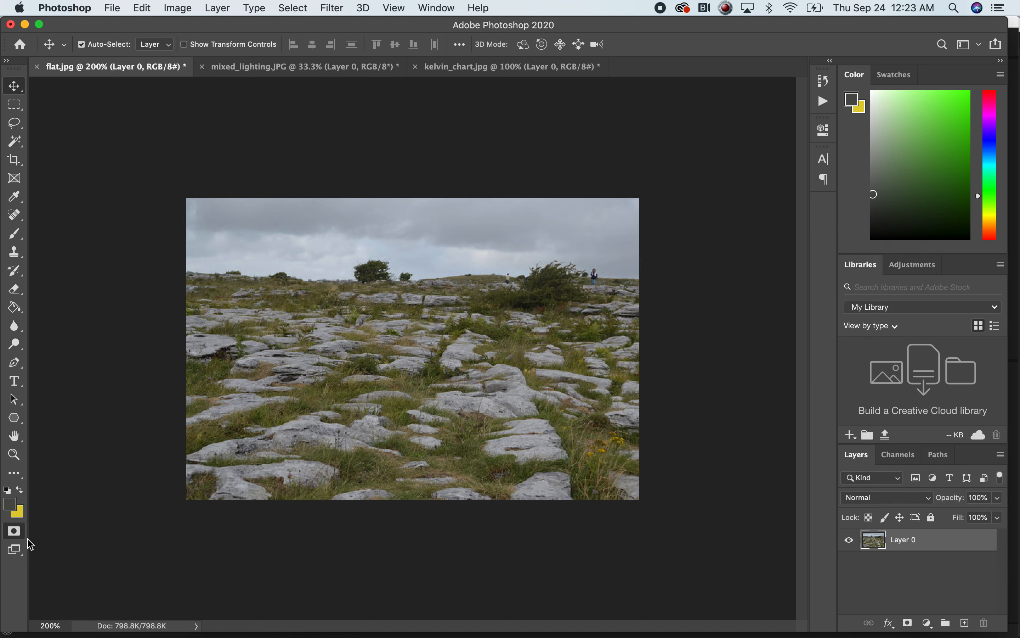
# Open the foreground color picker, choose a mid-tone green, and shift its hue to 150°.
pyautogui.click(13, 507)
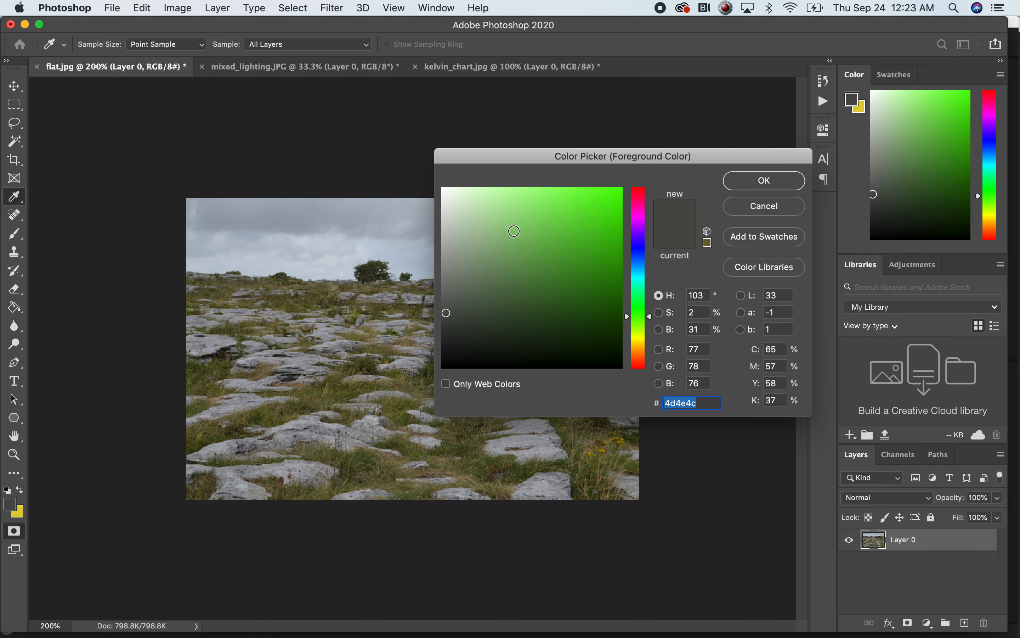
pyautogui.moveTo(555, 159); pyautogui.dragTo(365, 150)
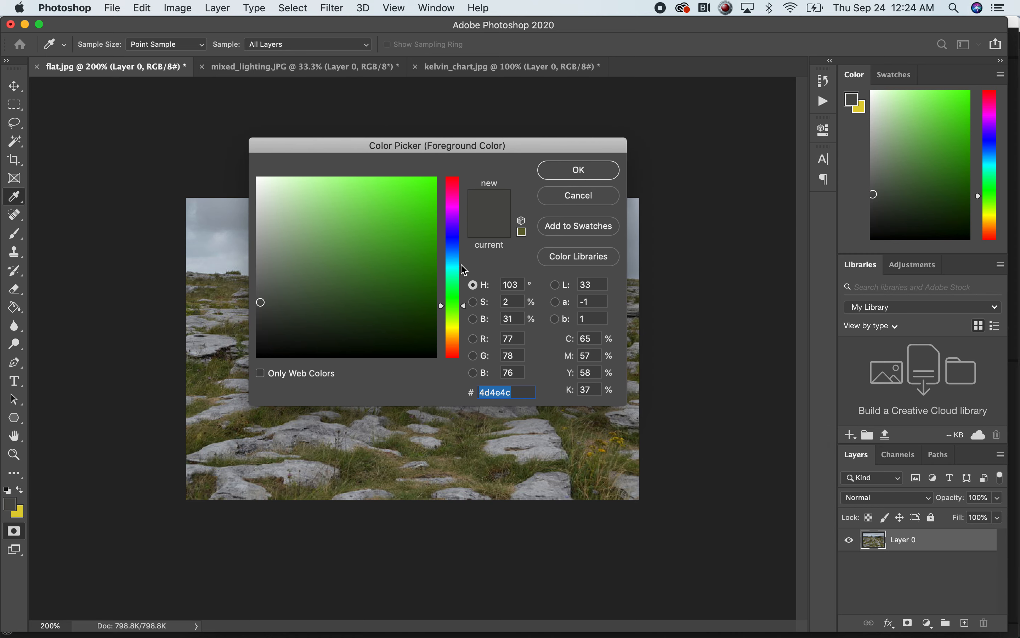
pyautogui.click(350, 264)
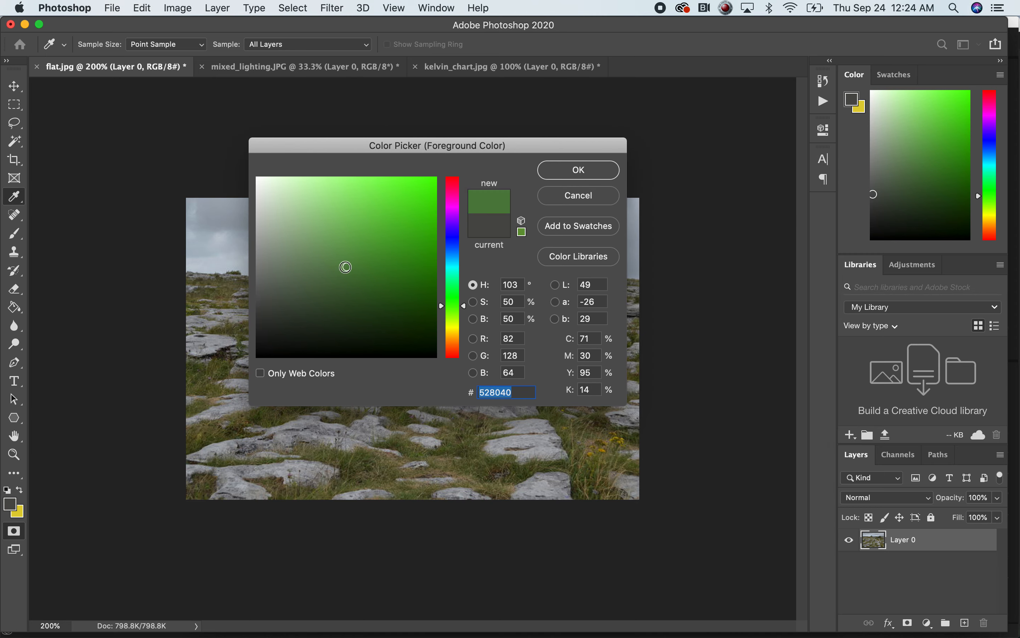
pyautogui.click(453, 269)
pyautogui.moveTo(457, 257)
pyautogui.mouseDown()
pyautogui.moveTo(454, 193)
pyautogui.moveTo(454, 341)
pyautogui.moveTo(453, 270)
pyautogui.moveTo(454, 322)
pyautogui.mouseUp()
pyautogui.moveTo(453, 360); pyautogui.dragTo(459, 283)
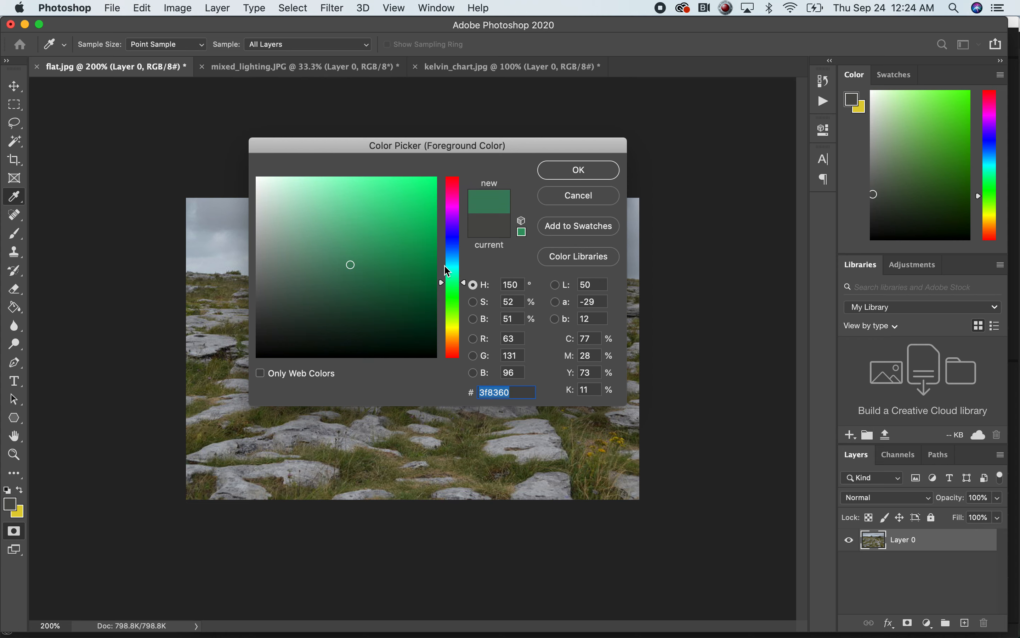
# Raise the green's saturation to 88%, reduce it to neutral gray 868686, and darken it toward 545a57.
pyautogui.moveTo(350, 265); pyautogui.dragTo(416, 264)
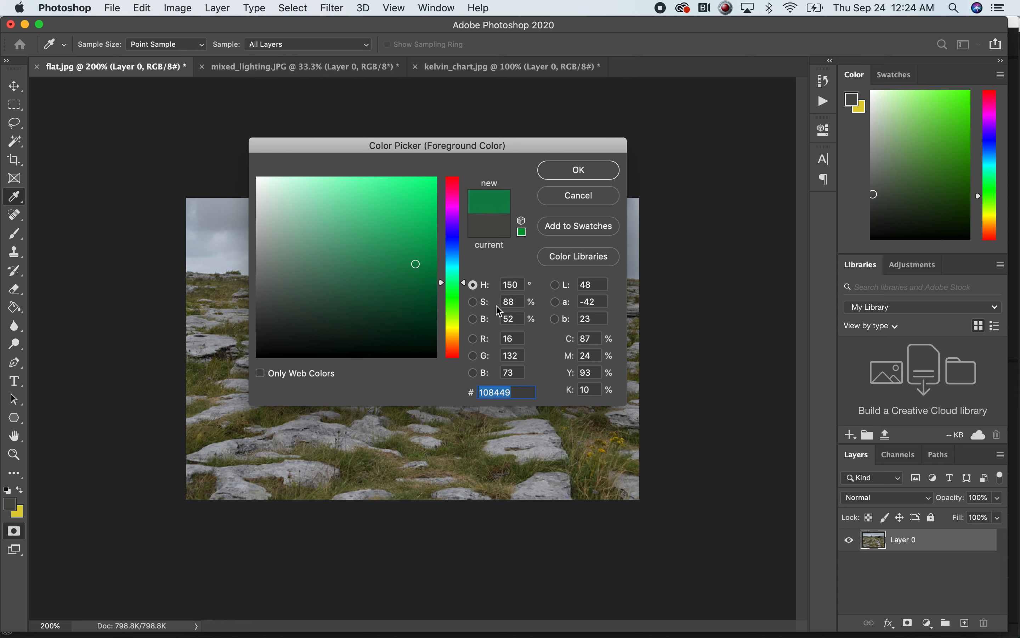
pyautogui.moveTo(417, 266)
pyautogui.mouseDown()
pyautogui.moveTo(433, 266)
pyautogui.moveTo(252, 262)
pyautogui.mouseUp()
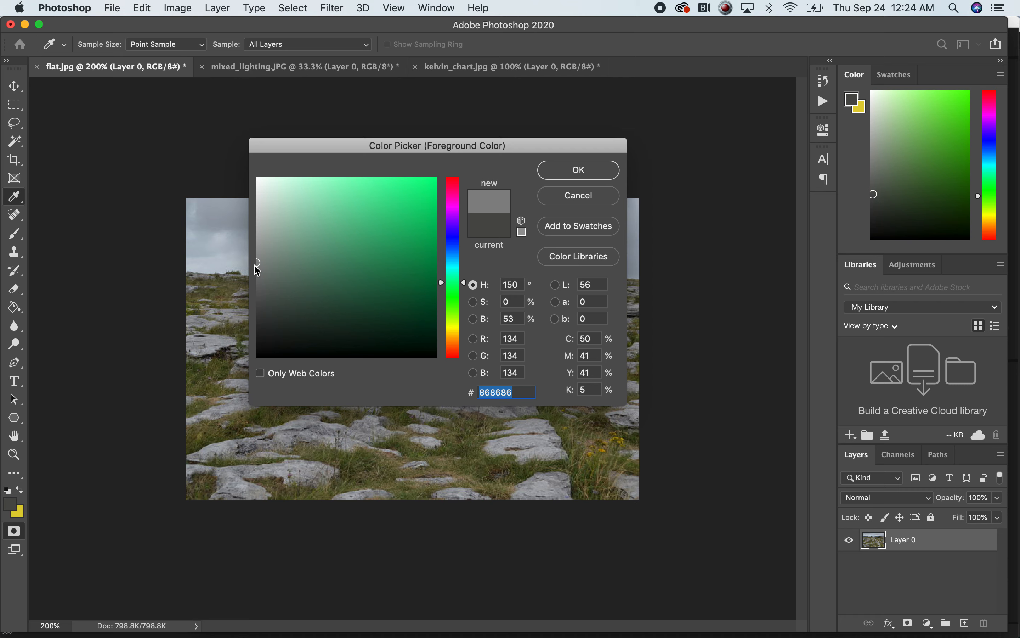
pyautogui.moveTo(255, 263)
pyautogui.mouseDown()
pyautogui.moveTo(276, 303)
pyautogui.moveTo(265, 293)
pyautogui.mouseUp()
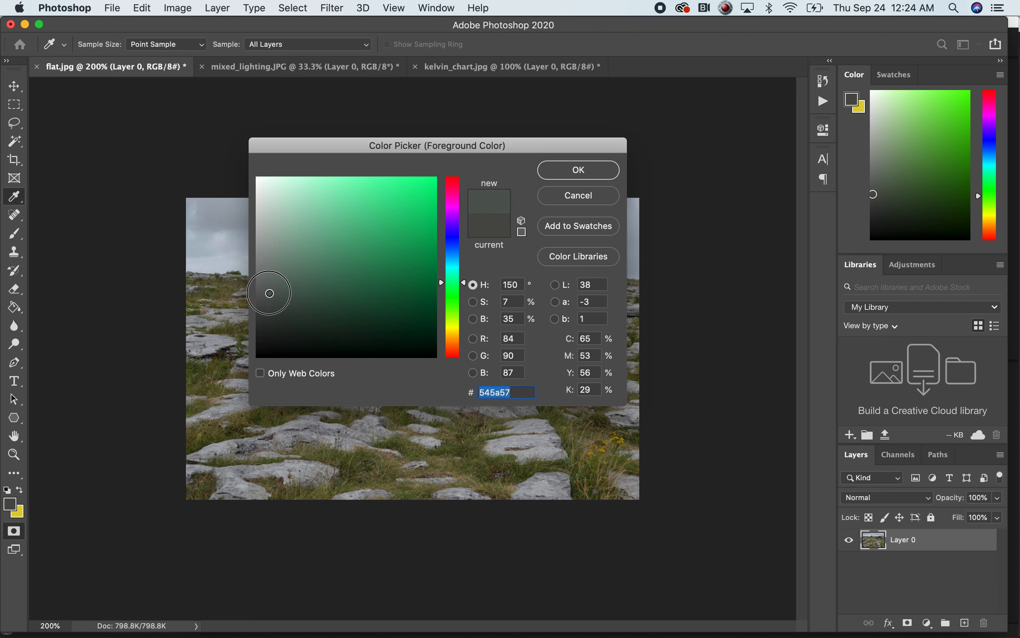
pyautogui.click(268, 293)
# Brighten the color to 7fffbe, darken it to 417a5d, and cancel the foreground color change.
pyautogui.moveTo(266, 293)
pyautogui.mouseDown()
pyautogui.moveTo(266, 281)
pyautogui.moveTo(344, 280)
pyautogui.moveTo(347, 175)
pyautogui.mouseUp()
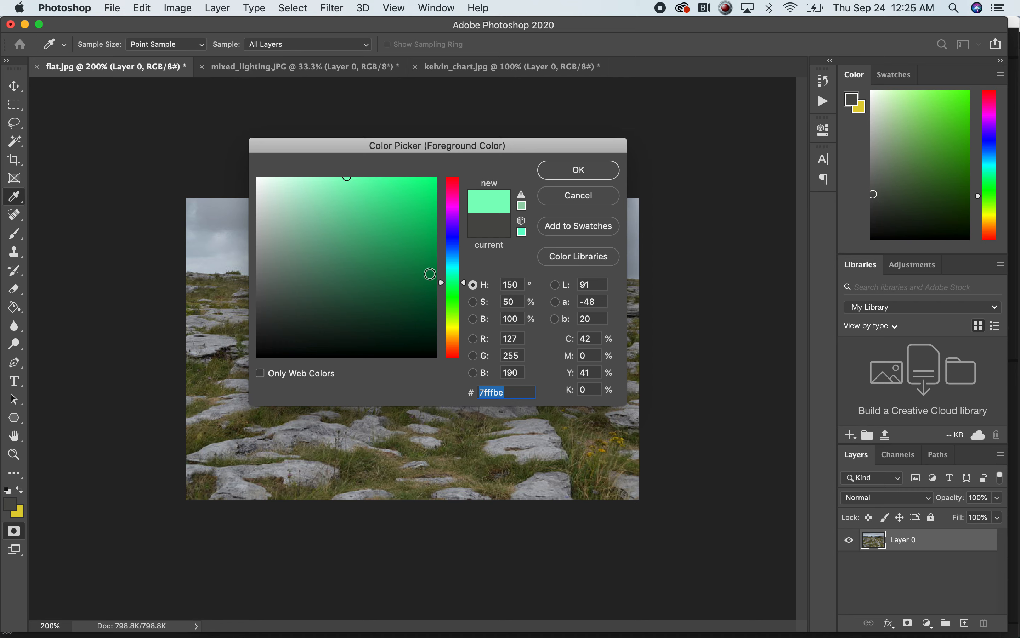
pyautogui.moveTo(346, 181); pyautogui.dragTo(342, 270)
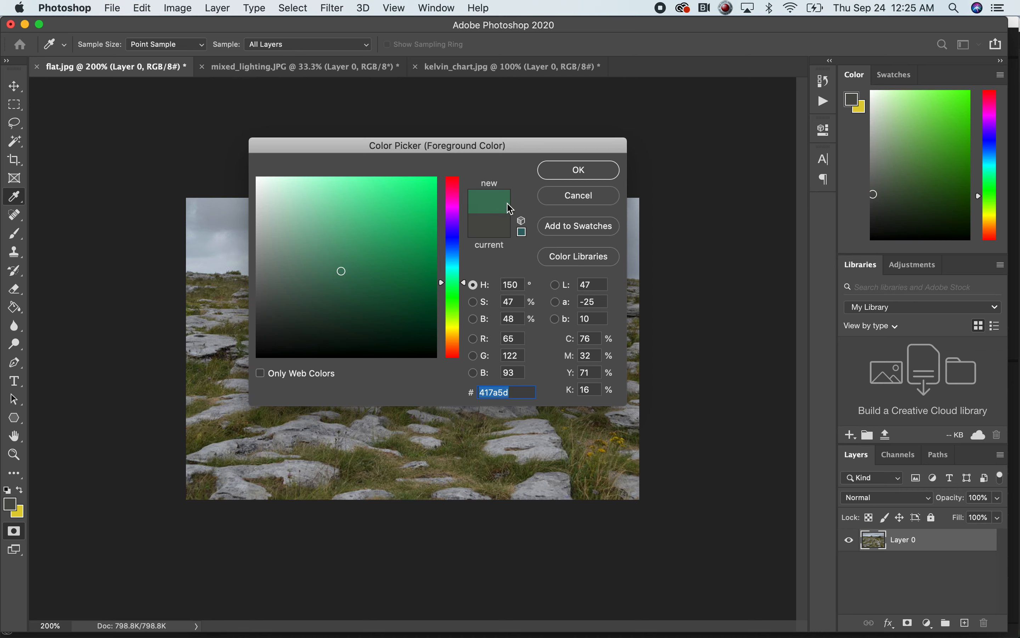
pyautogui.click(602, 200)
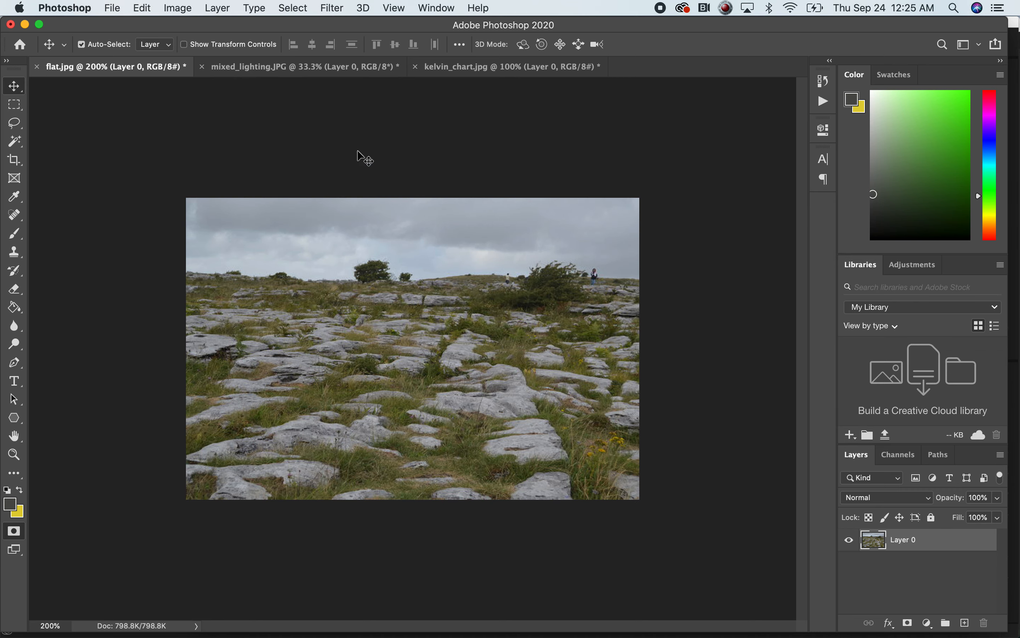
# Open the Curves adjustment for the landscape photo and move its dialog clear of most of the image.
pyautogui.click(183, 11)
pyautogui.moveTo(202, 47)
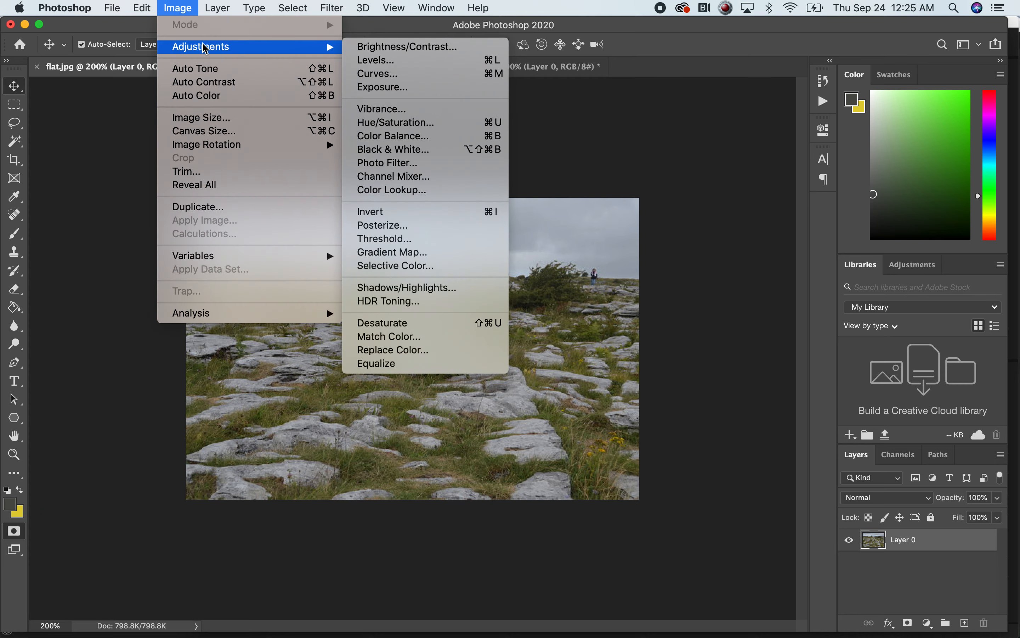
pyautogui.click(381, 75)
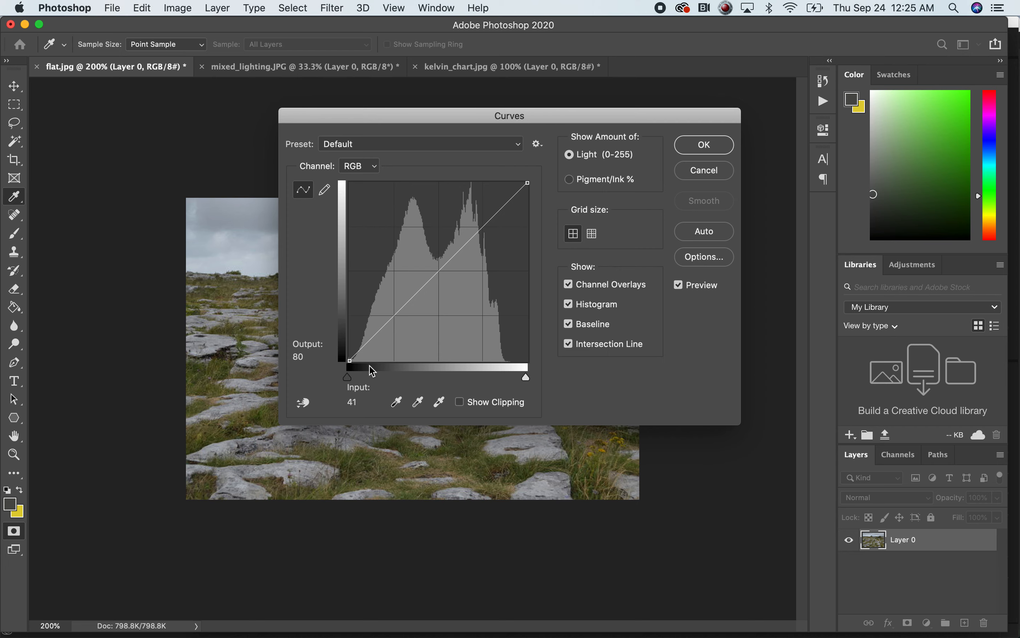
pyautogui.moveTo(519, 115); pyautogui.dragTo(731, 89)
# Try moving the curve's white point to input 236, and restore the endpoints to 0 and 255.
pyautogui.moveTo(740, 157); pyautogui.dragTo(725, 157)
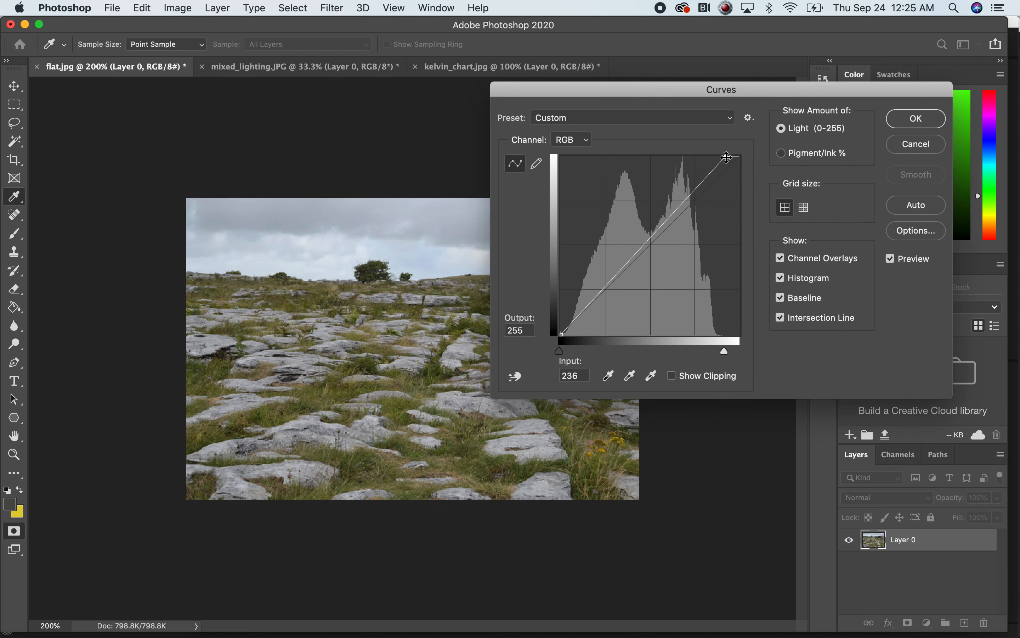
pyautogui.moveTo(566, 335)
pyautogui.mouseDown()
pyautogui.moveTo(583, 334)
pyautogui.moveTo(560, 334)
pyautogui.mouseUp()
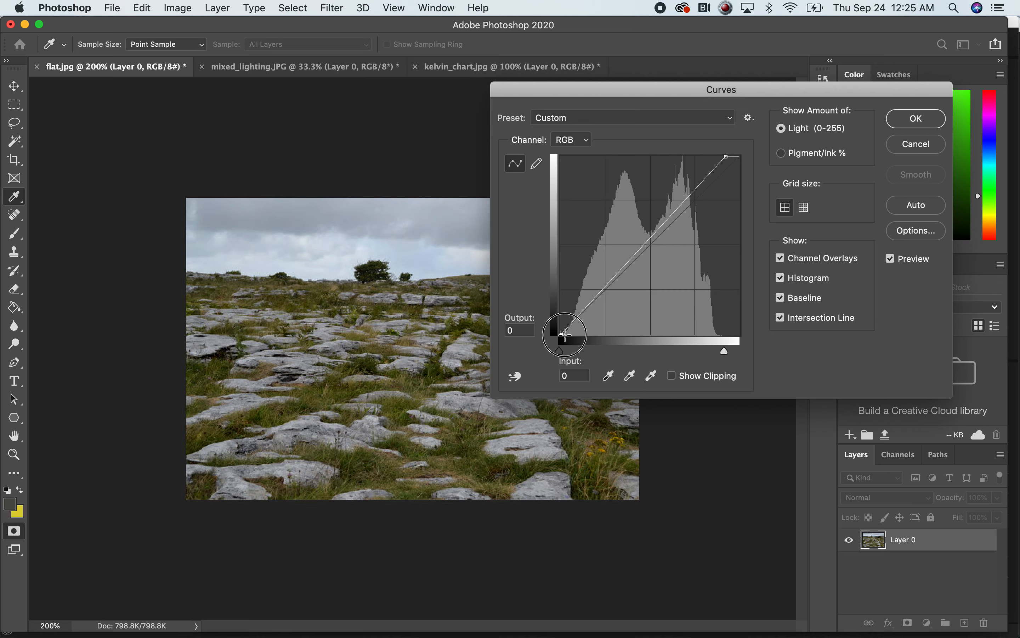
pyautogui.moveTo(730, 157); pyautogui.dragTo(740, 156)
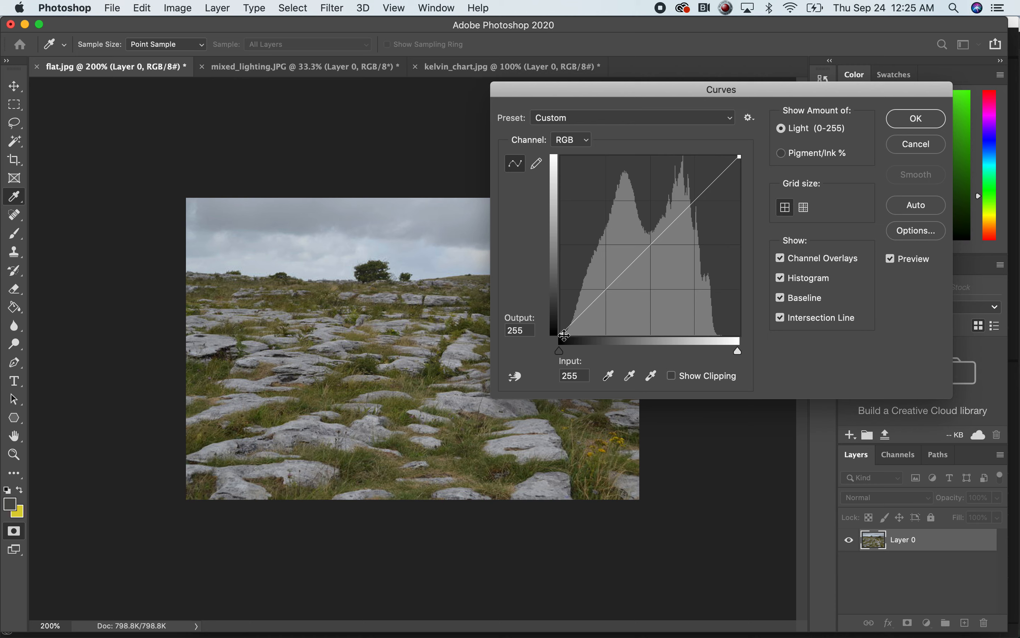
# Steepen the RGB curve with the black point at input 42 and the white point at input 205, output 253.
pyautogui.moveTo(560, 335); pyautogui.dragTo(590, 334)
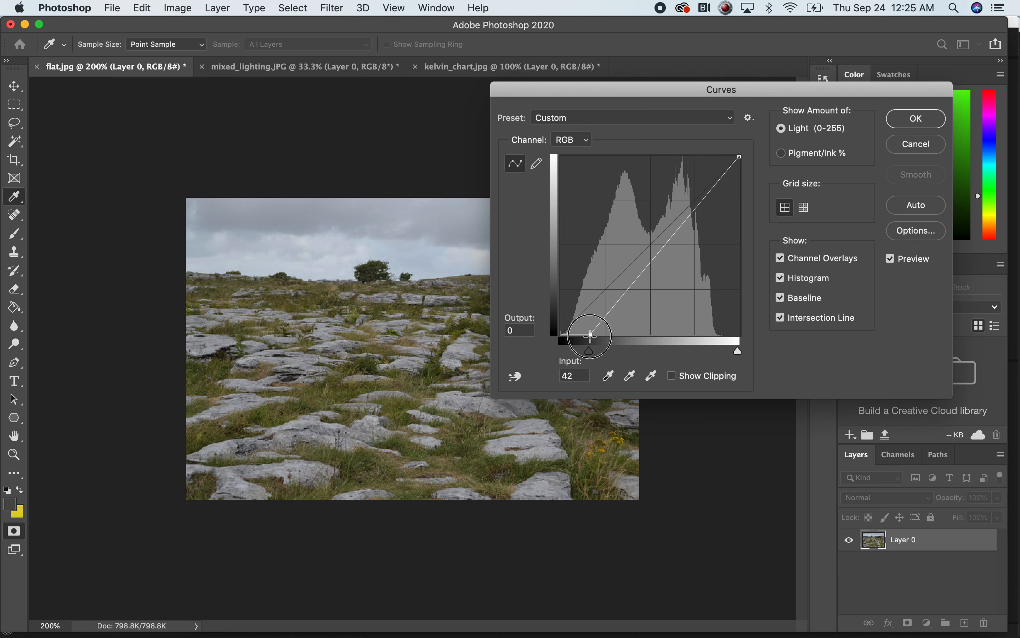
pyautogui.moveTo(738, 157); pyautogui.dragTo(704, 158)
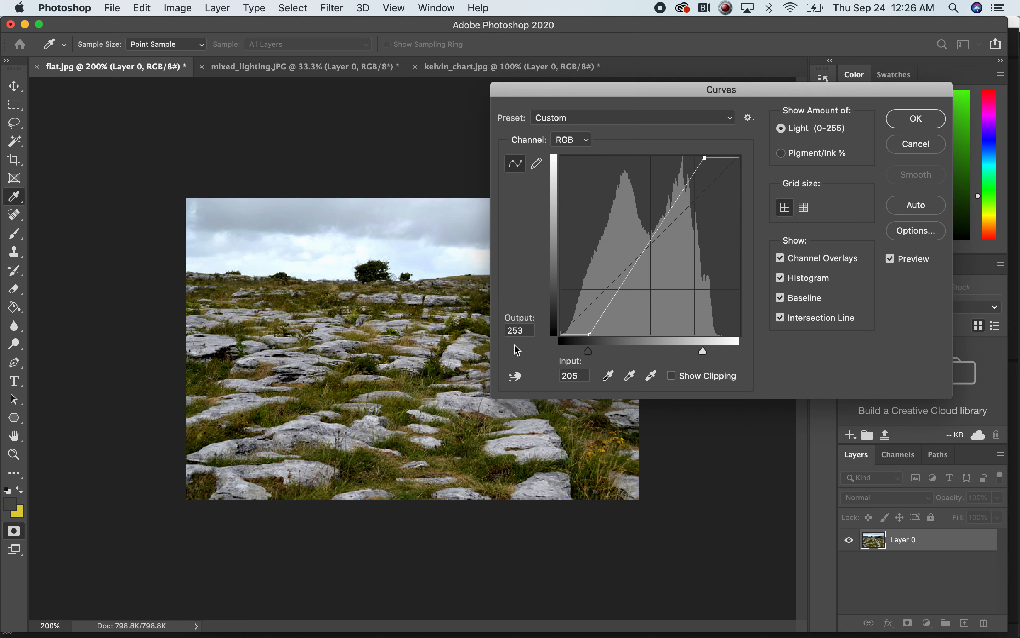
pyautogui.moveTo(594, 90); pyautogui.dragTo(641, 90)
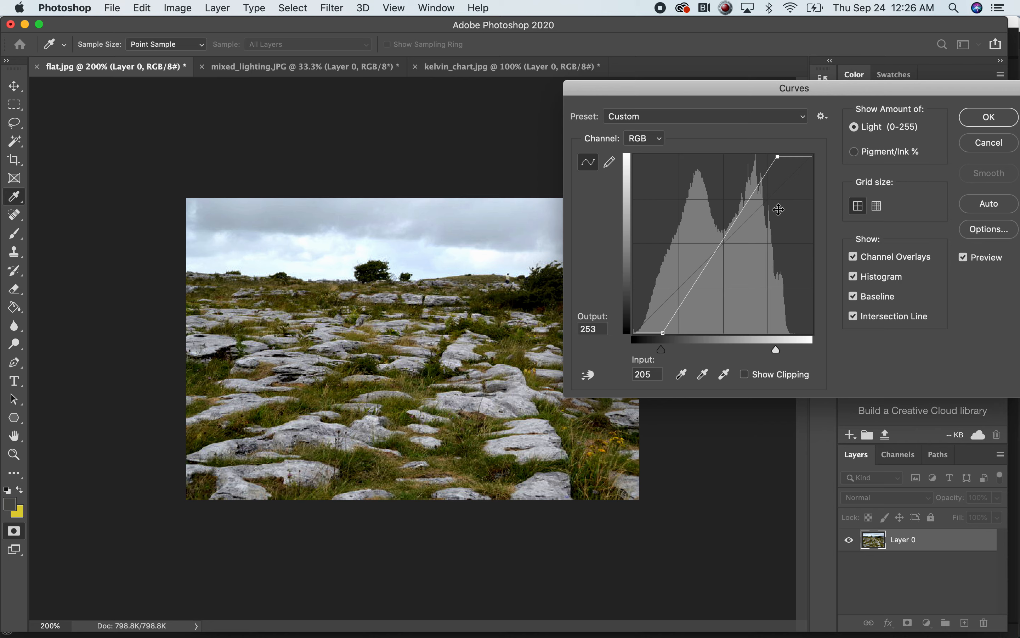
pyautogui.moveTo(760, 91); pyautogui.dragTo(736, 82)
# Readjust both curve endpoints, trying white input 227 with black input 36 before settling the black point at input 42.
pyautogui.moveTo(641, 324); pyautogui.dragTo(612, 325)
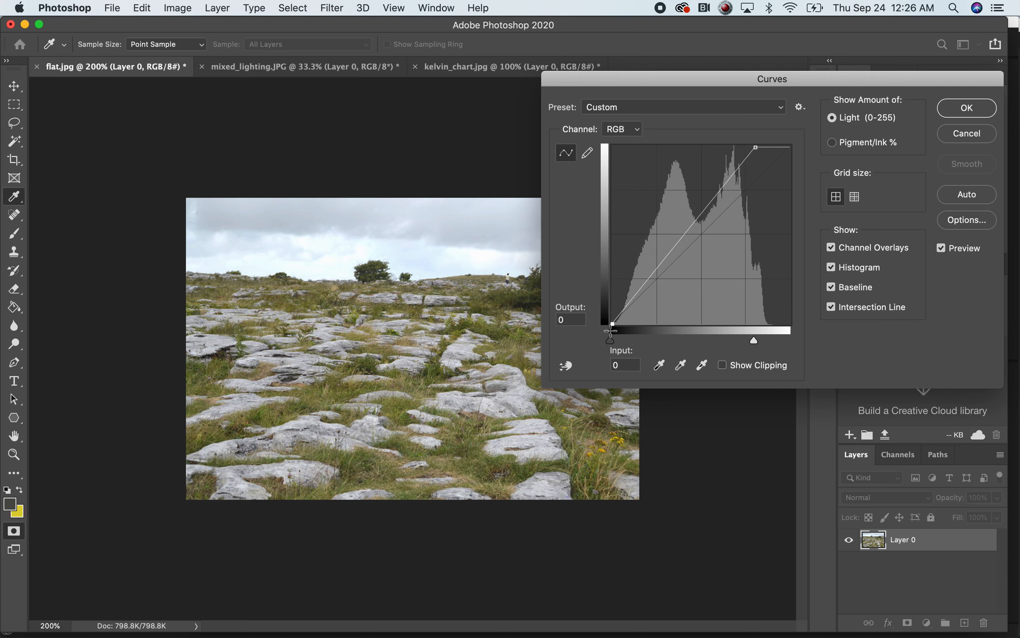
pyautogui.moveTo(755, 145)
pyautogui.mouseDown()
pyautogui.moveTo(798, 148)
pyautogui.moveTo(771, 146)
pyautogui.mouseUp()
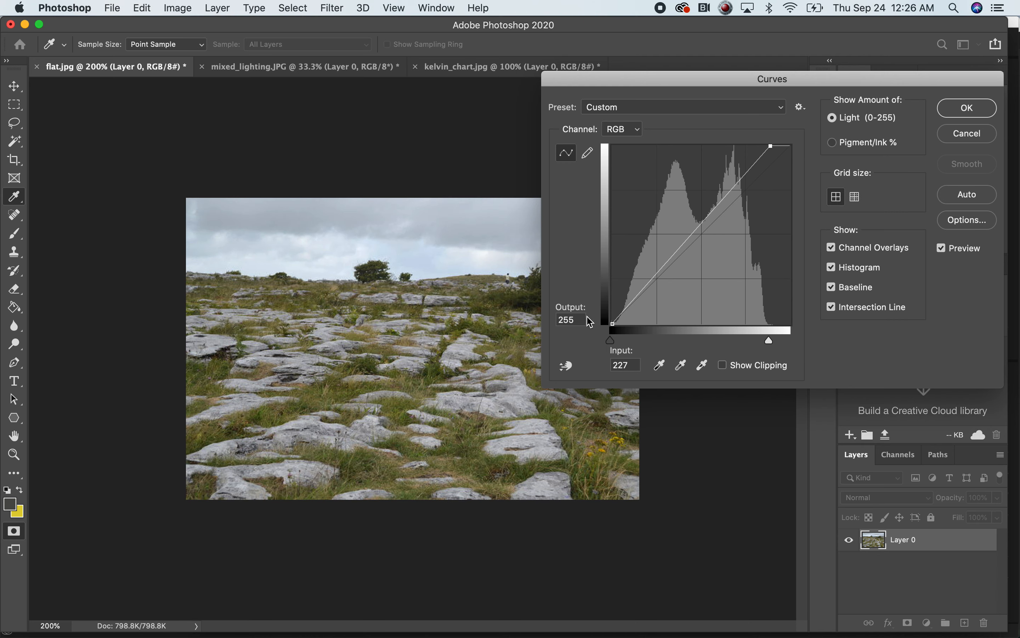
pyautogui.moveTo(613, 327); pyautogui.dragTo(636, 325)
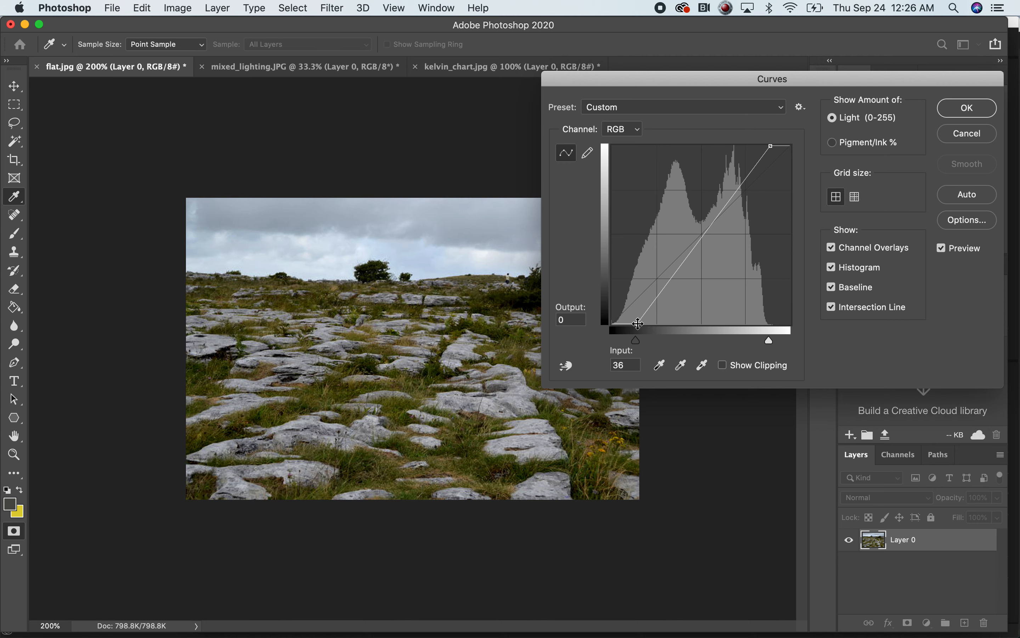
pyautogui.moveTo(770, 146); pyautogui.dragTo(763, 146)
pyautogui.moveTo(637, 324); pyautogui.dragTo(641, 324)
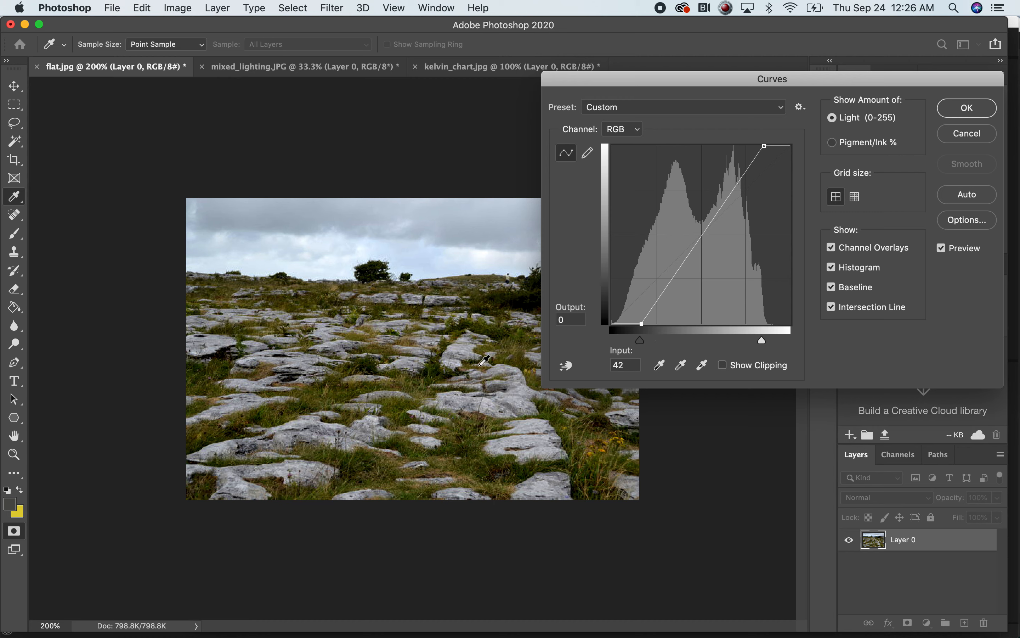
# Return the curve's black and white points to their corners to restore the straight diagonal.
pyautogui.moveTo(643, 323); pyautogui.dragTo(612, 324)
pyautogui.moveTo(762, 147); pyautogui.dragTo(790, 145)
pyautogui.click(612, 323)
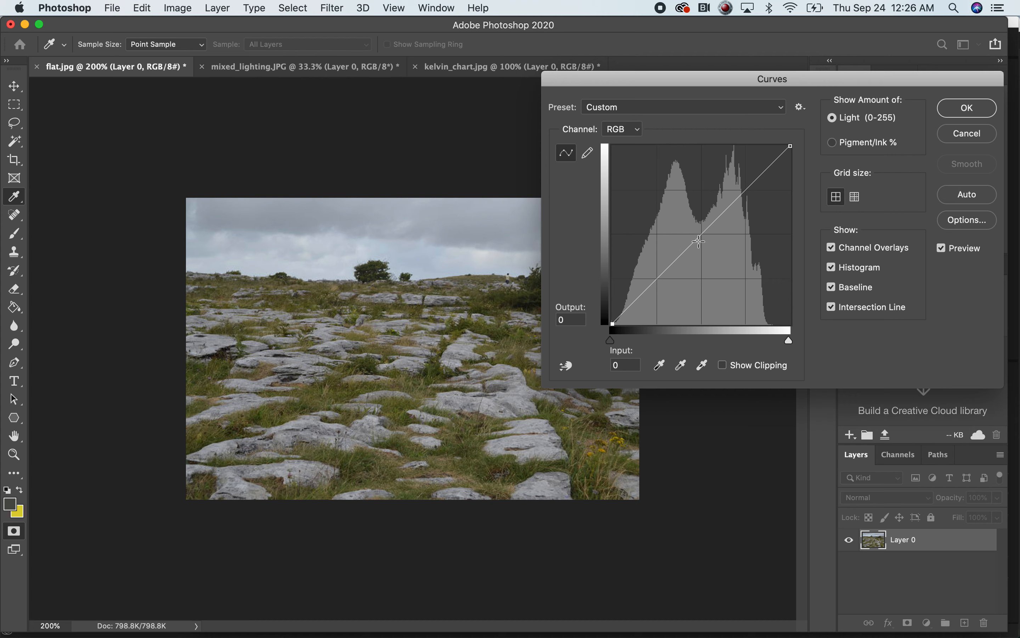
# Add a midtone point at input 135 on the RGB curve and lower its output to 92.
pyautogui.moveTo(692, 244)
pyautogui.mouseDown()
pyautogui.moveTo(692, 232)
pyautogui.moveTo(707, 257)
pyautogui.mouseUp()
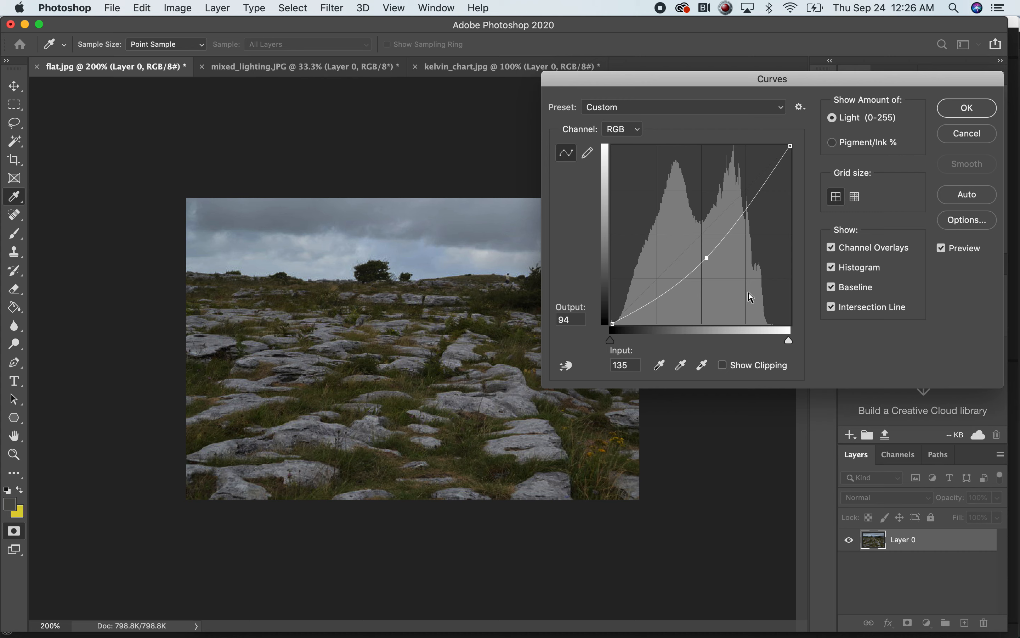
pyautogui.moveTo(707, 257); pyautogui.dragTo(707, 259)
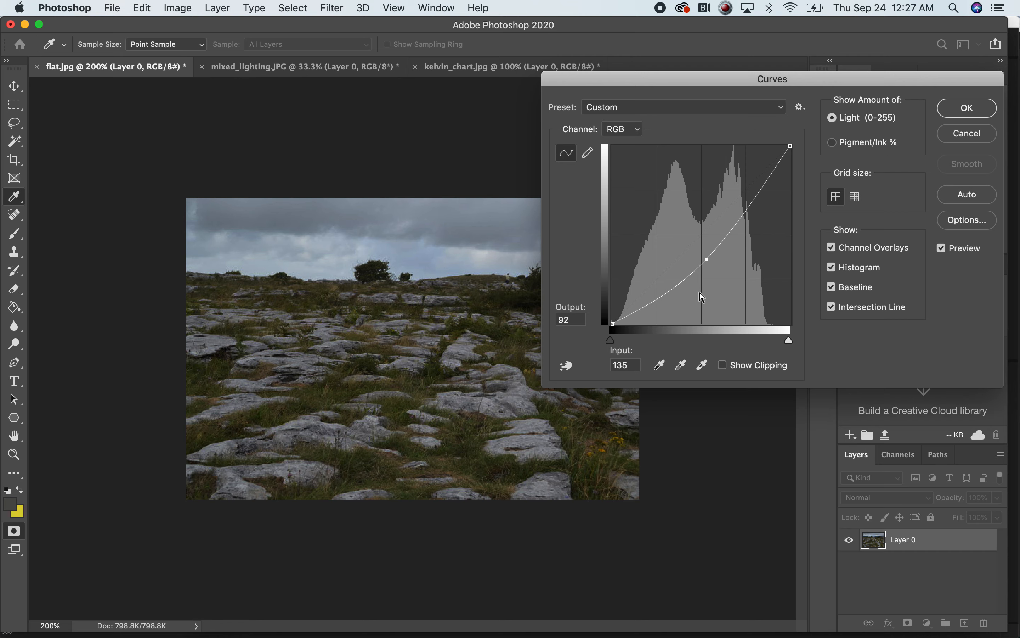
# Move the RGB curve's midtone point to input 118, output 105, and test pulling both endpoints inward before returning them to the corners.
pyautogui.moveTo(707, 261)
pyautogui.mouseDown()
pyautogui.moveTo(712, 270)
pyautogui.moveTo(688, 245)
pyautogui.moveTo(695, 250)
pyautogui.mouseUp()
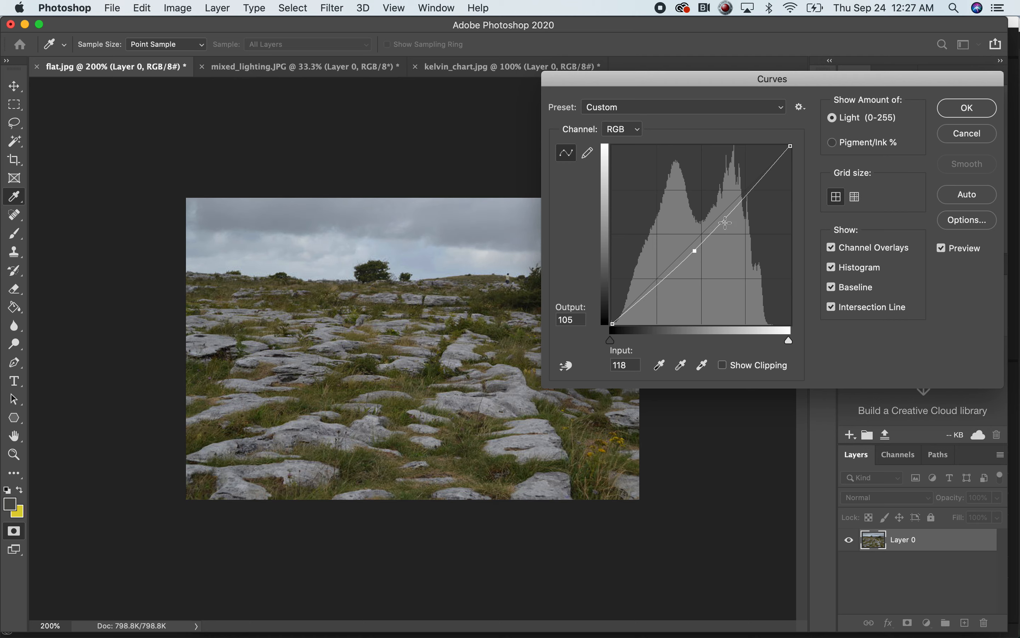
pyautogui.moveTo(790, 144); pyautogui.dragTo(785, 145)
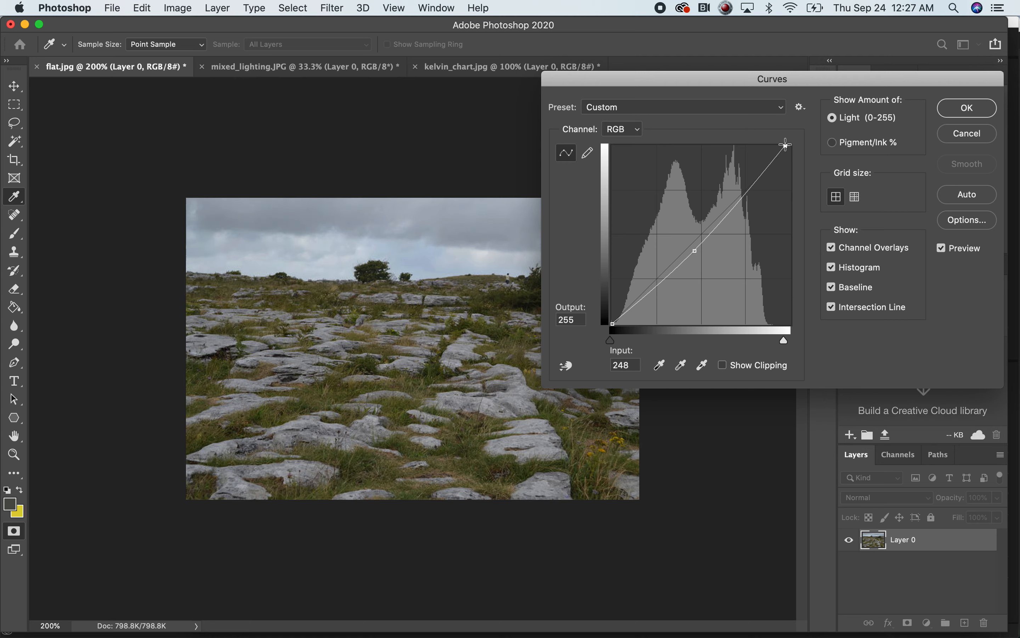
pyautogui.moveTo(612, 324); pyautogui.dragTo(627, 325)
pyautogui.moveTo(633, 324); pyautogui.dragTo(612, 323)
pyautogui.moveTo(786, 146); pyautogui.dragTo(791, 146)
# Pull the curve's midtone point down through input 134, output 77 and input 142, output 72, and undo the stray extra point.
pyautogui.moveTo(694, 252); pyautogui.dragTo(706, 271)
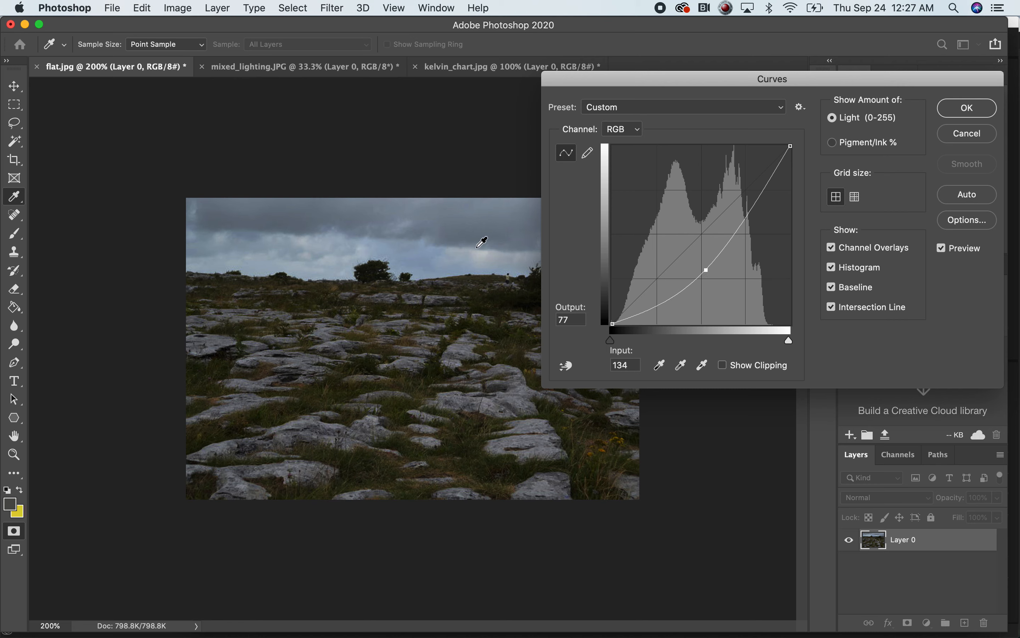
pyautogui.moveTo(707, 271)
pyautogui.mouseDown()
pyautogui.moveTo(681, 256)
pyautogui.moveTo(715, 273)
pyautogui.mouseUp()
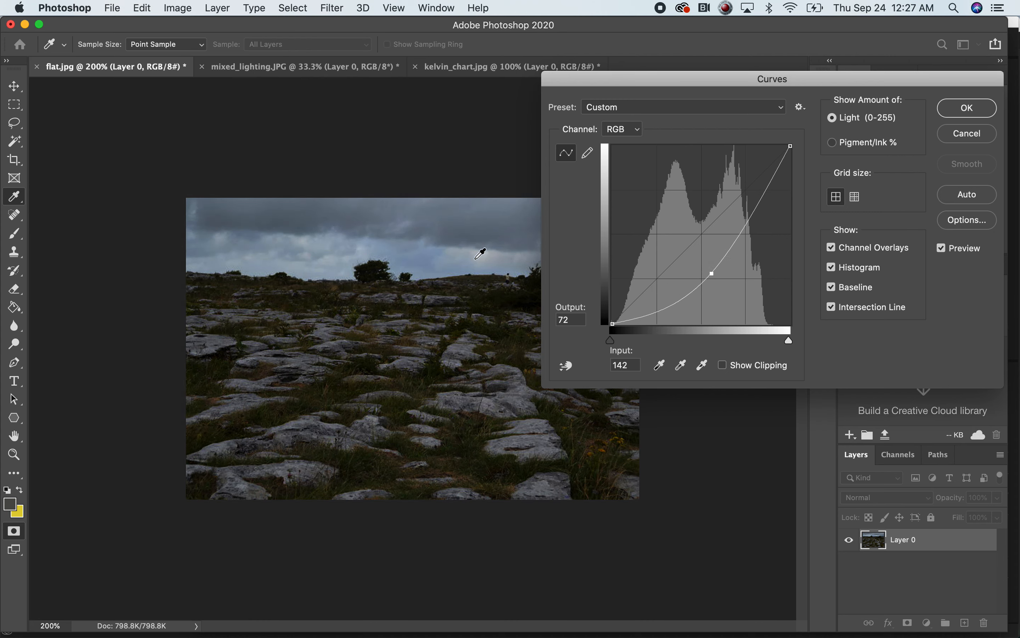
pyautogui.moveTo(715, 273); pyautogui.dragTo(723, 279)
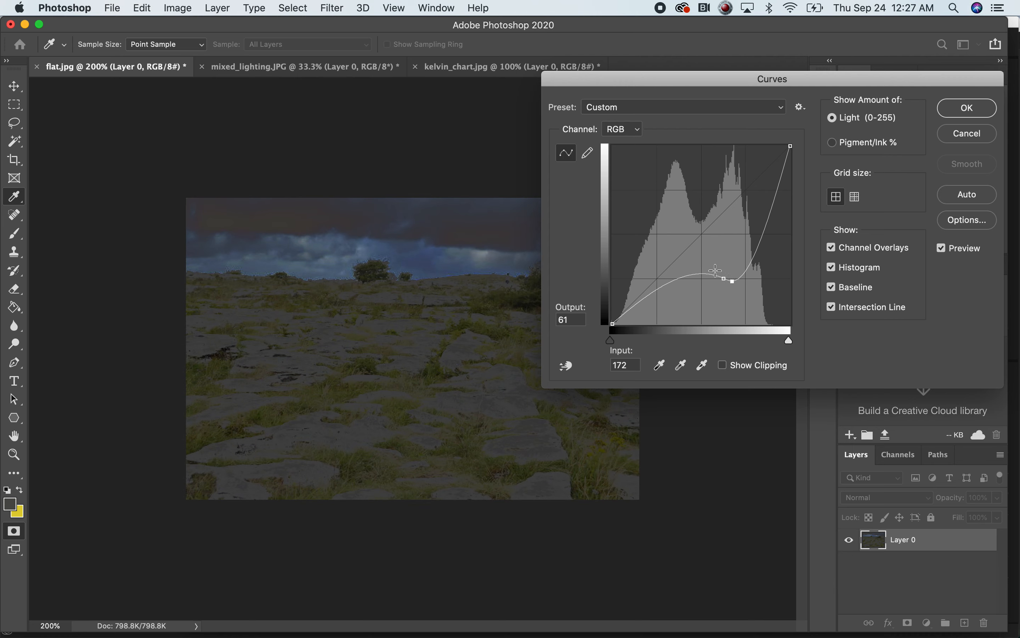
pyautogui.press('super+z')
# Raise the curve's midtone point to input 130, output 99, and bring it back onto the diagonal at input 113, output 113.
pyautogui.moveTo(724, 282); pyautogui.dragTo(703, 255)
pyautogui.moveTo(630, 75); pyautogui.dragTo(701, 73)
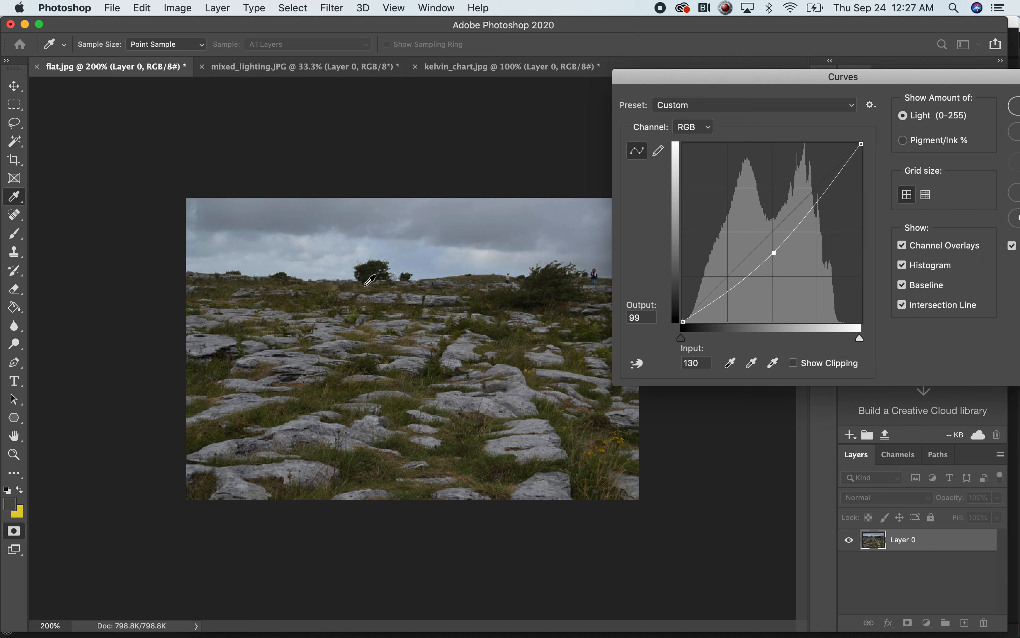
pyautogui.moveTo(774, 252)
pyautogui.mouseDown()
pyautogui.moveTo(787, 260)
pyautogui.moveTo(762, 244)
pyautogui.mouseUp()
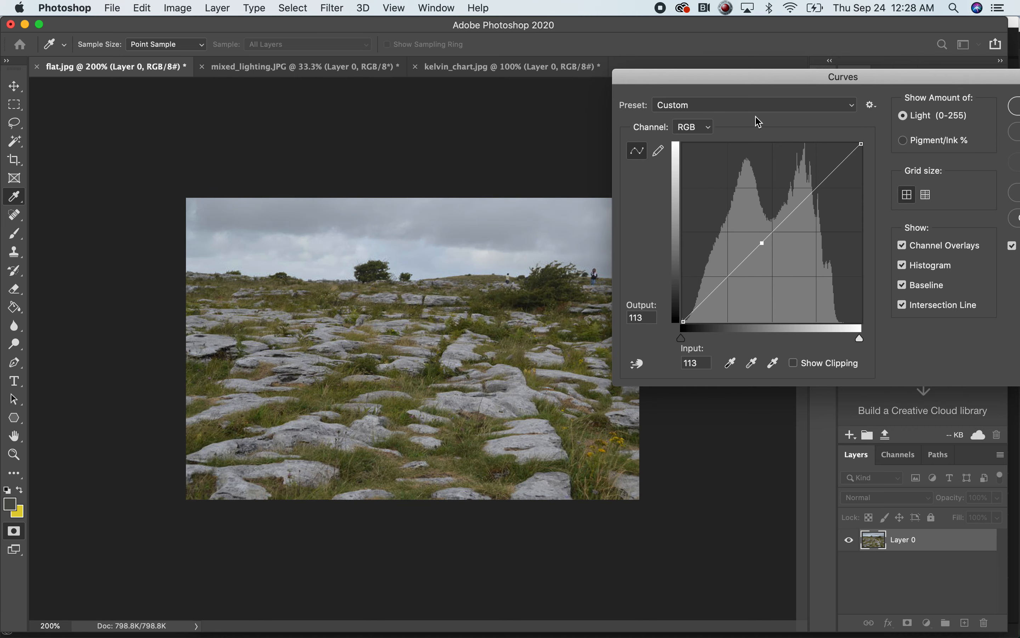
pyautogui.moveTo(771, 79); pyautogui.dragTo(576, 60)
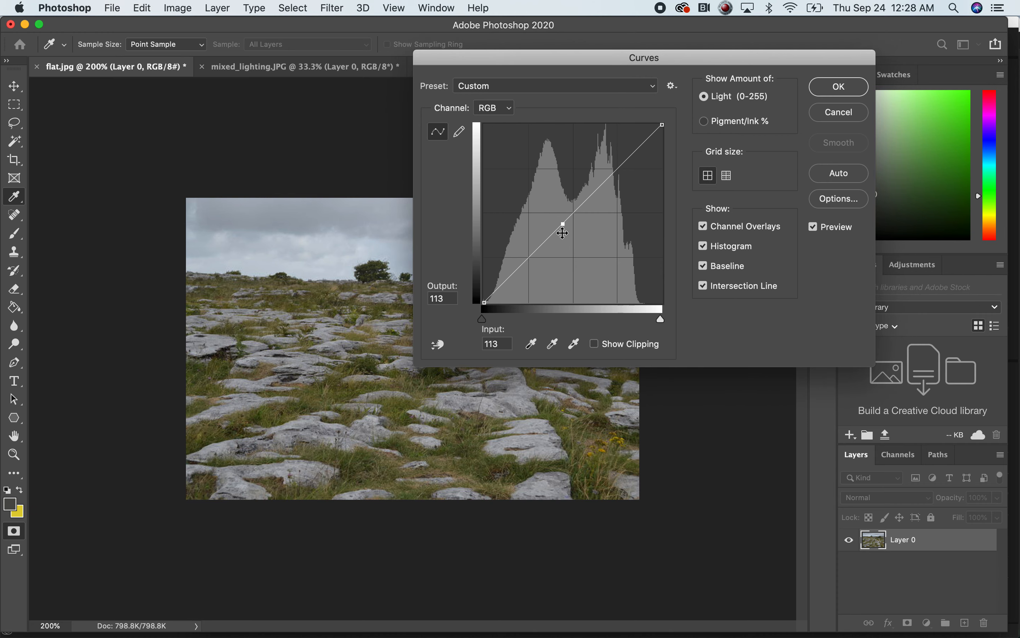
# Brighten the curve's midtone point to input 114, output 126, with the black point at input 6 and the white point at input 245.
pyautogui.moveTo(561, 224)
pyautogui.mouseDown()
pyautogui.moveTo(621, 235)
pyautogui.moveTo(558, 228)
pyautogui.moveTo(564, 259)
pyautogui.moveTo(599, 223)
pyautogui.moveTo(554, 253)
pyautogui.moveTo(569, 224)
pyautogui.moveTo(580, 241)
pyautogui.moveTo(561, 226)
pyautogui.moveTo(561, 242)
pyautogui.moveTo(573, 215)
pyautogui.mouseUp()
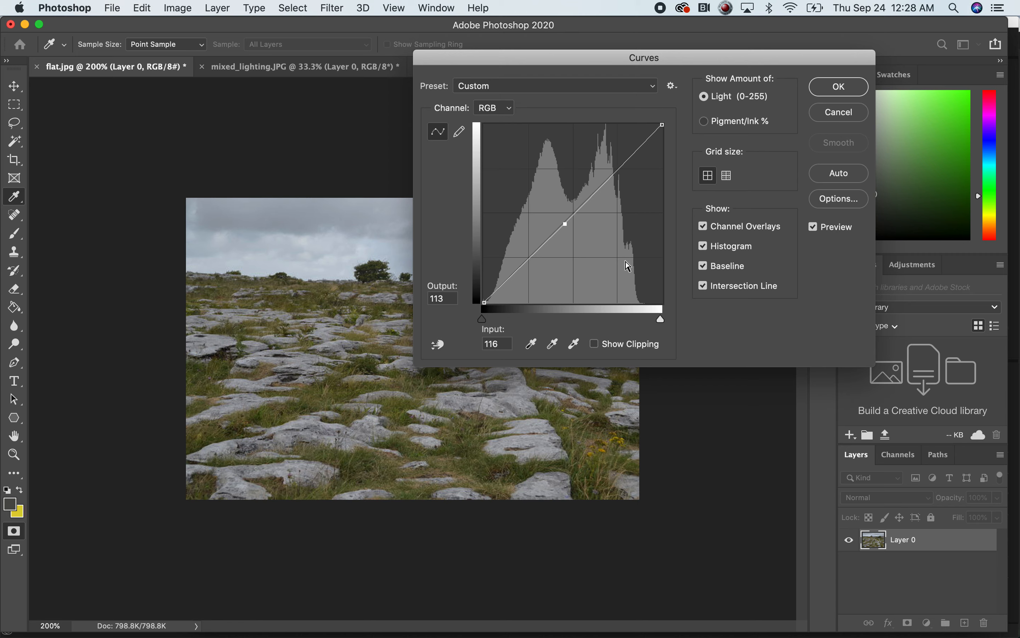
pyautogui.moveTo(565, 226); pyautogui.dragTo(563, 215)
pyautogui.moveTo(565, 51); pyautogui.dragTo(743, 58)
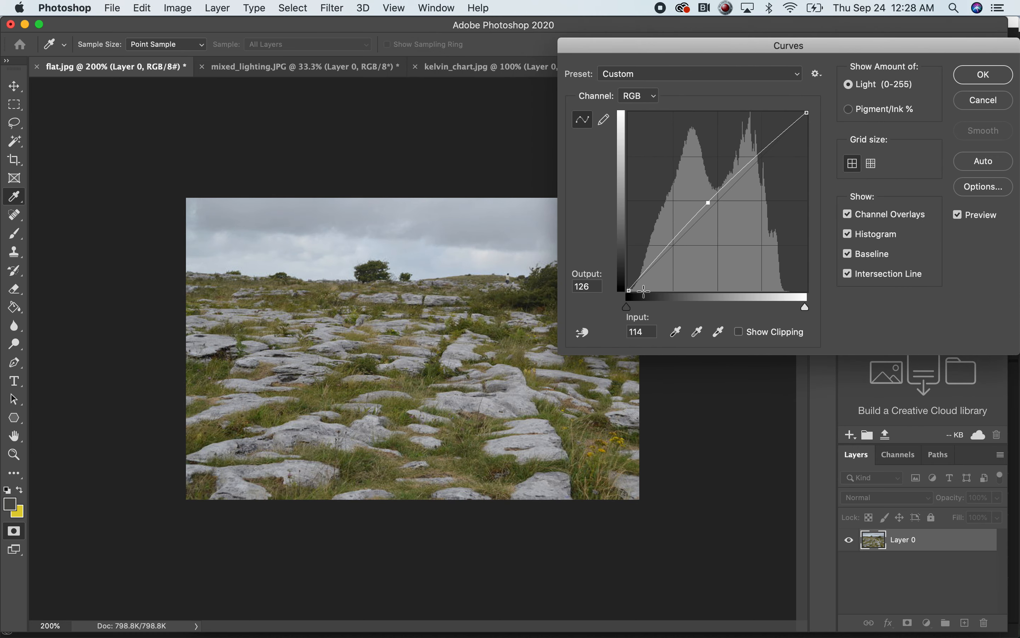
pyautogui.moveTo(631, 291); pyautogui.dragTo(633, 290)
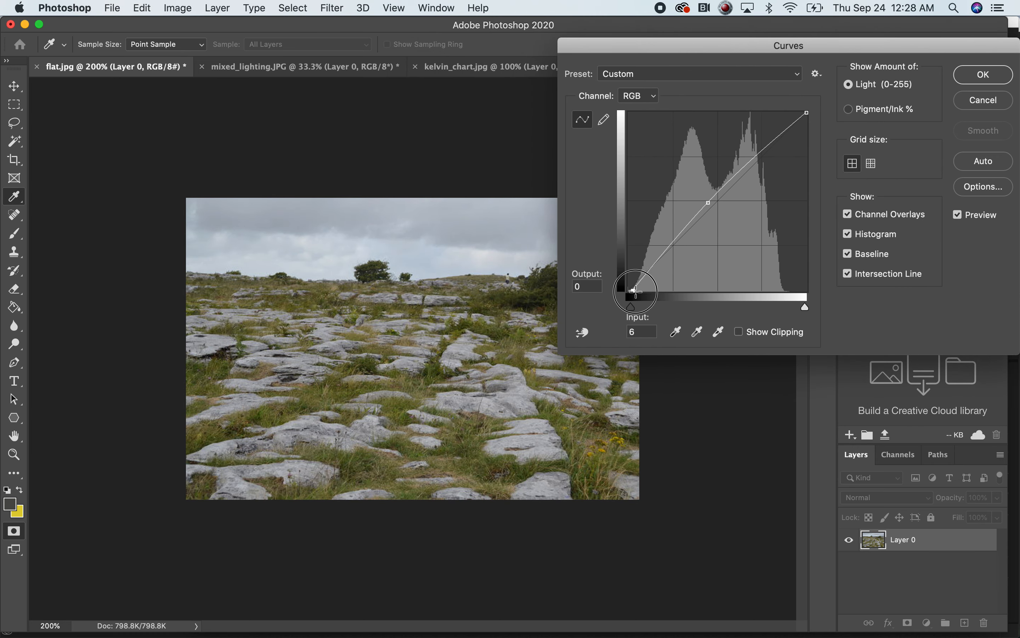
pyautogui.moveTo(807, 114)
pyautogui.mouseDown()
pyautogui.moveTo(797, 113)
pyautogui.moveTo(805, 114)
pyautogui.mouseUp()
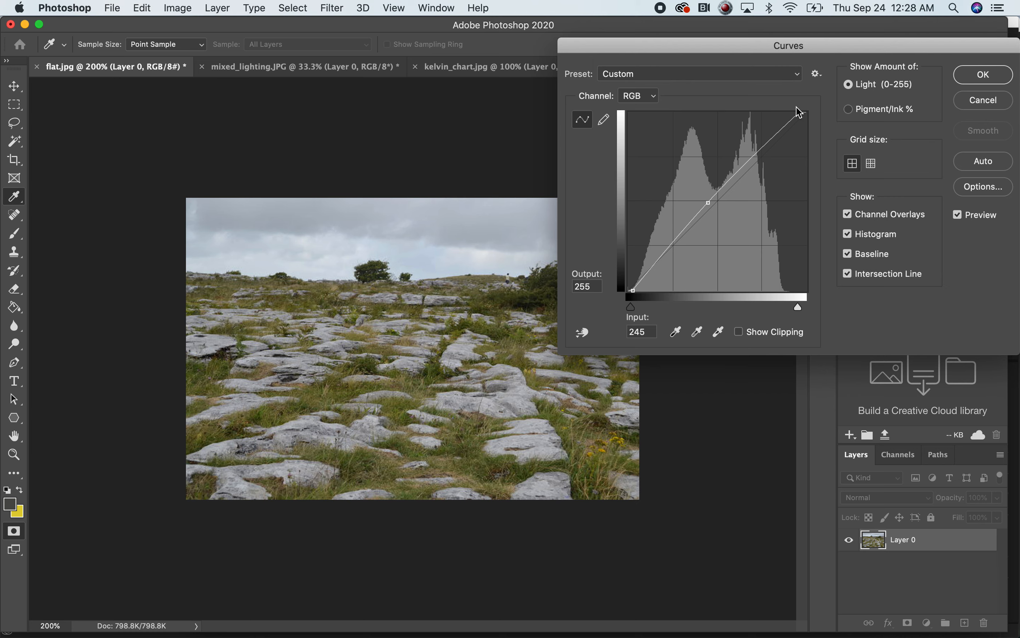
# Return the curve's endpoints to their corners and the midtone point to input 121, output 122, and cancel the Curves adjustment.
pyautogui.moveTo(802, 114); pyautogui.dragTo(806, 112)
pyautogui.moveTo(825, 52); pyautogui.dragTo(751, 73)
pyautogui.moveTo(557, 313)
pyautogui.mouseDown()
pyautogui.moveTo(570, 309)
pyautogui.moveTo(554, 310)
pyautogui.mouseUp()
pyautogui.moveTo(634, 222); pyautogui.dragTo(636, 226)
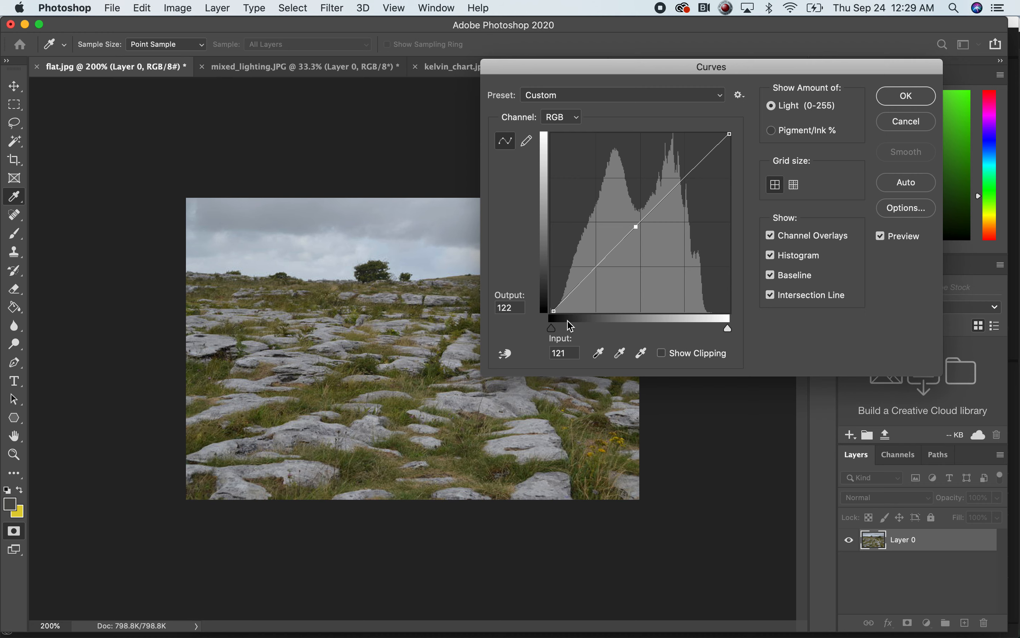
pyautogui.click(904, 125)
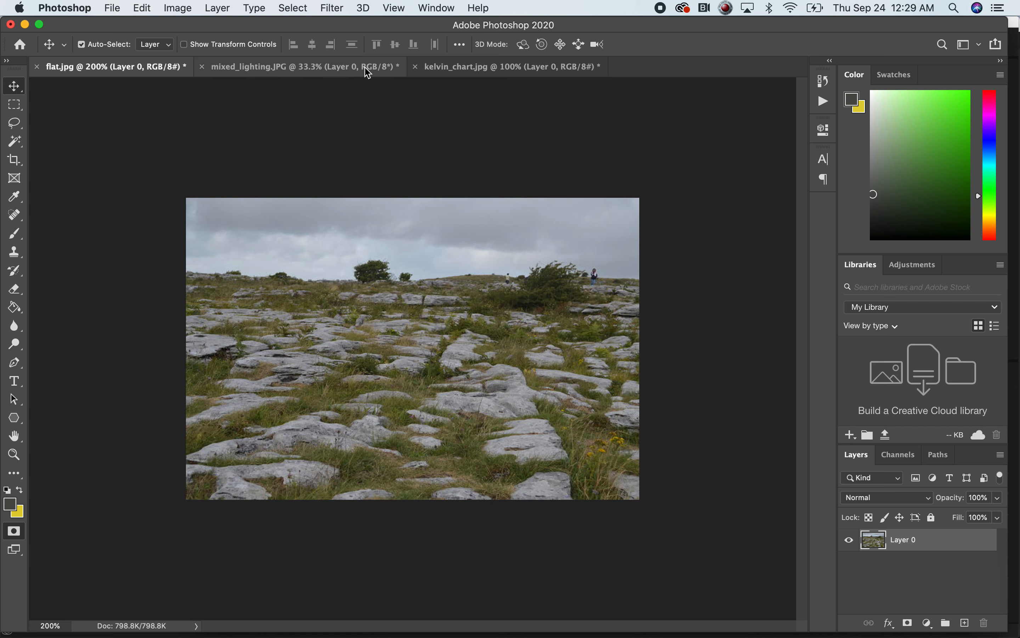
# Sample the bright window curtain in mixed_lighting.JPG with the foreground Color Picker and cancel without changing the color.
pyautogui.click(368, 70)
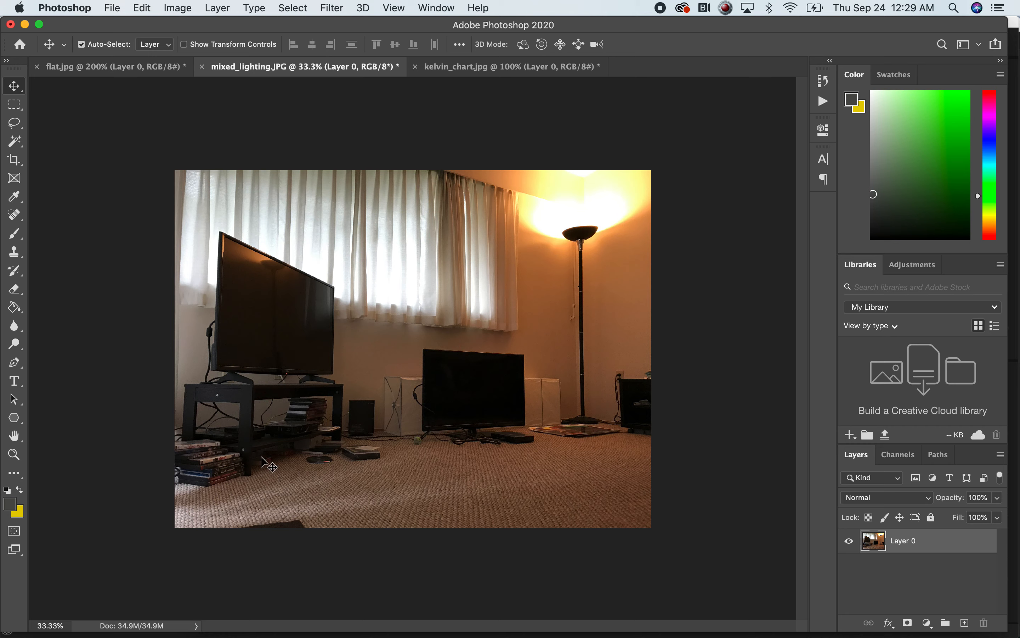
pyautogui.click(10, 504)
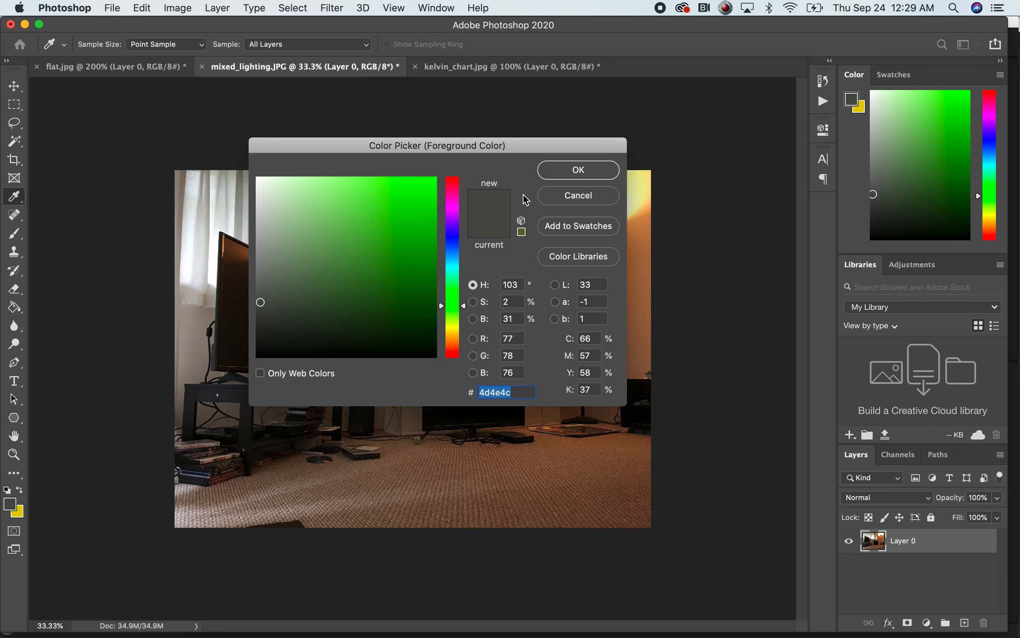
pyautogui.moveTo(498, 147); pyautogui.dragTo(655, 334)
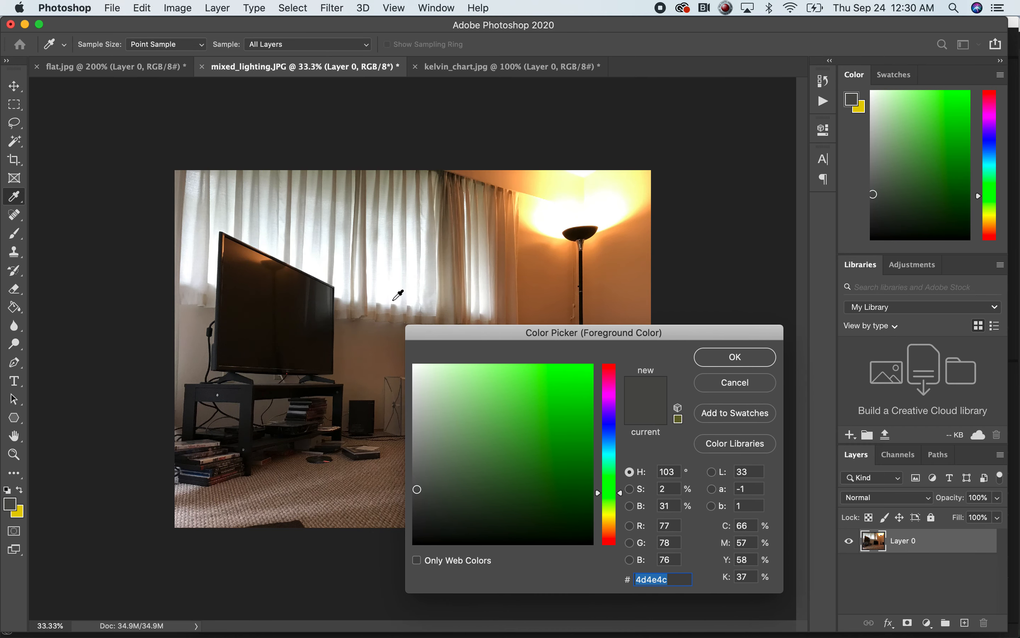
pyautogui.click(413, 272)
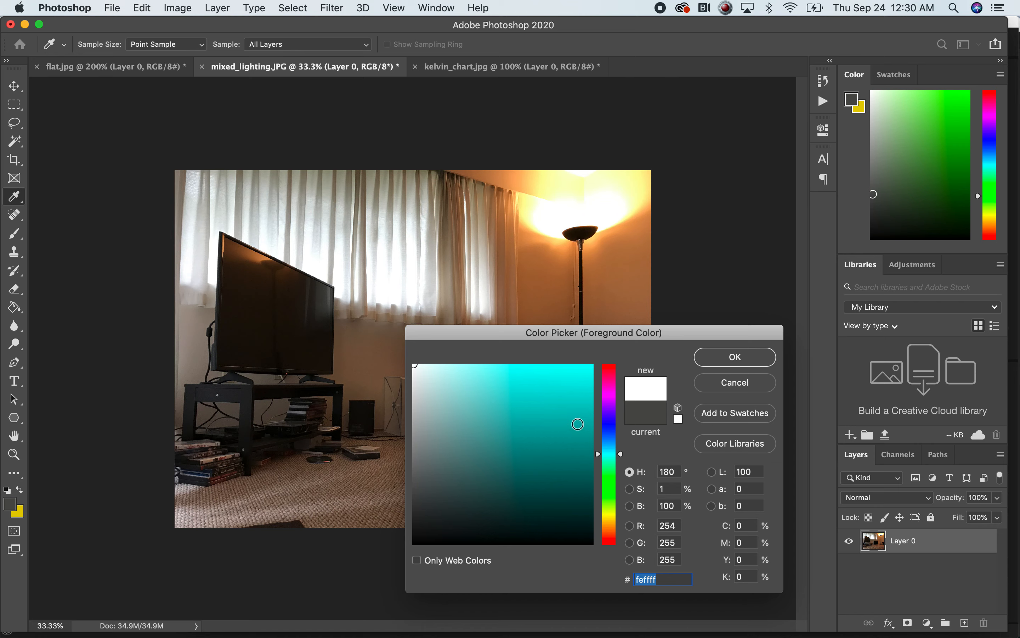
pyautogui.click(737, 390)
pyautogui.press('v')
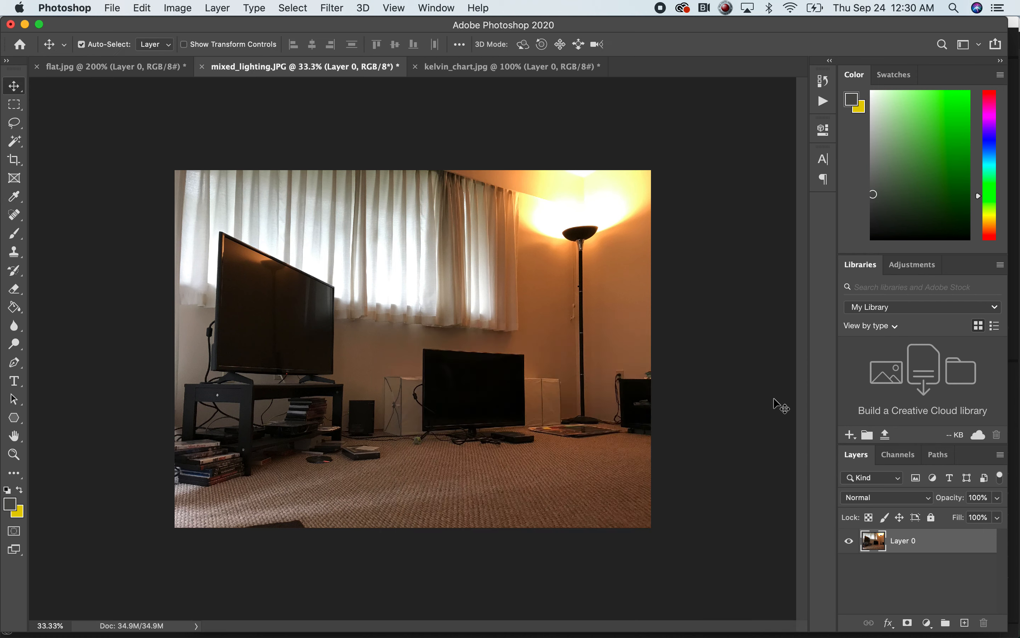
# Compare the light sources in mixed_lighting.JPG with the color temperatures in kelvin_chart.jpg.
pyautogui.click(522, 67)
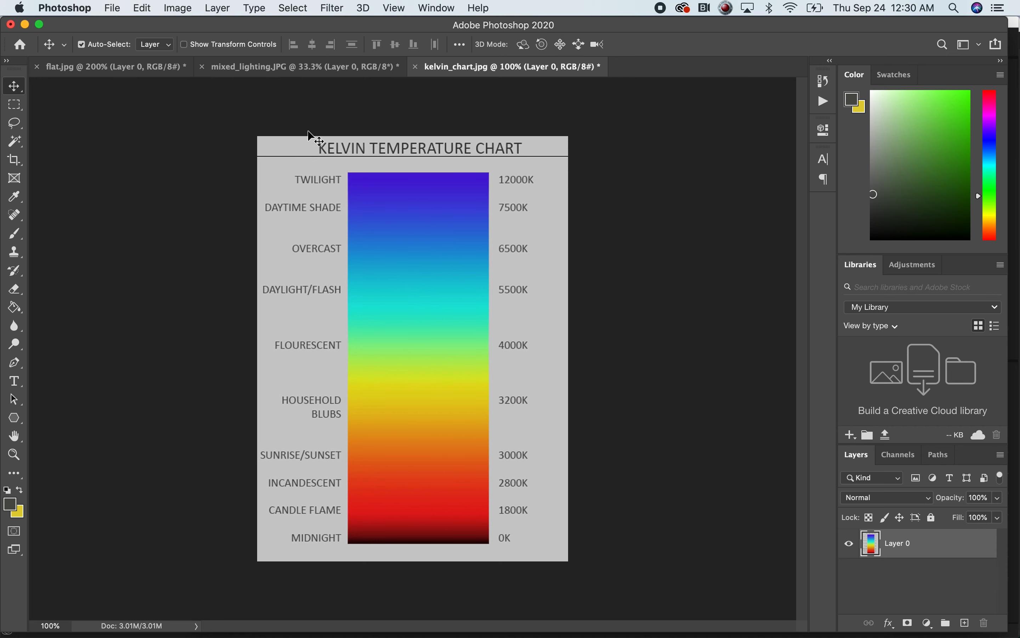
pyautogui.click(296, 67)
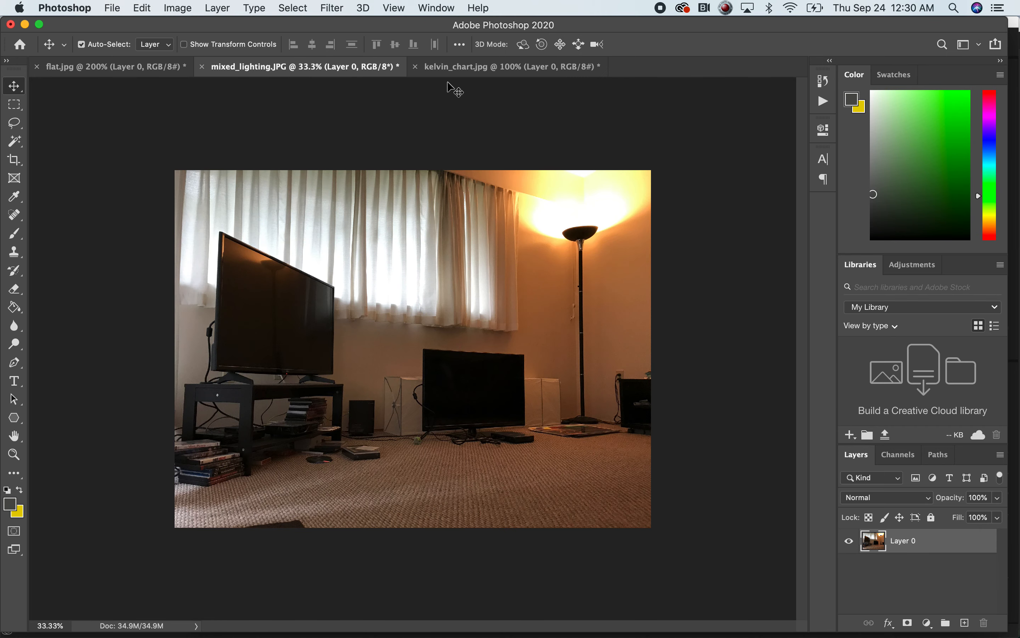
pyautogui.click(485, 68)
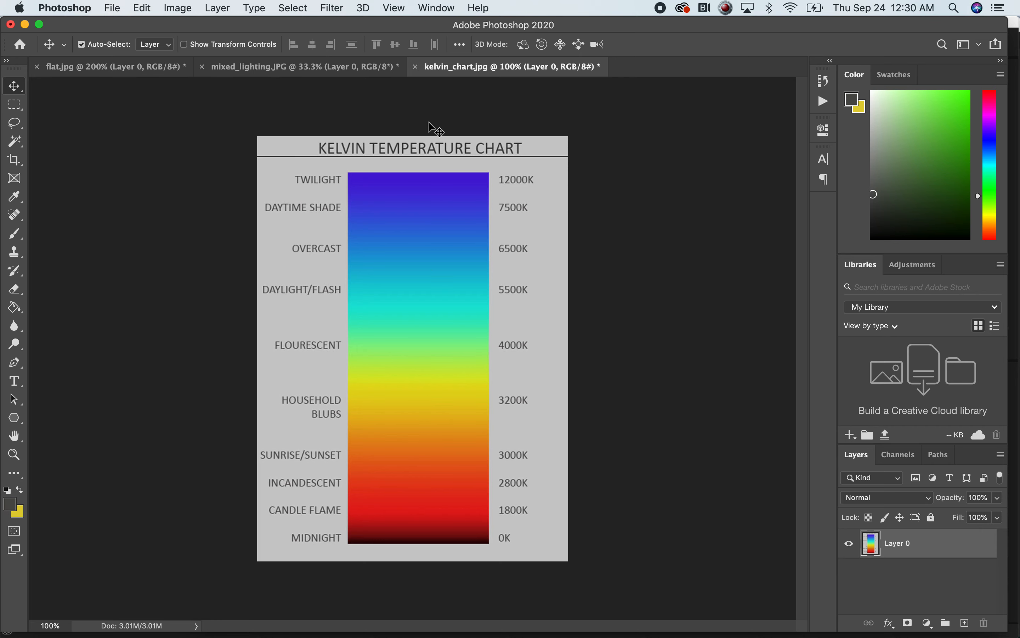
pyautogui.click(375, 70)
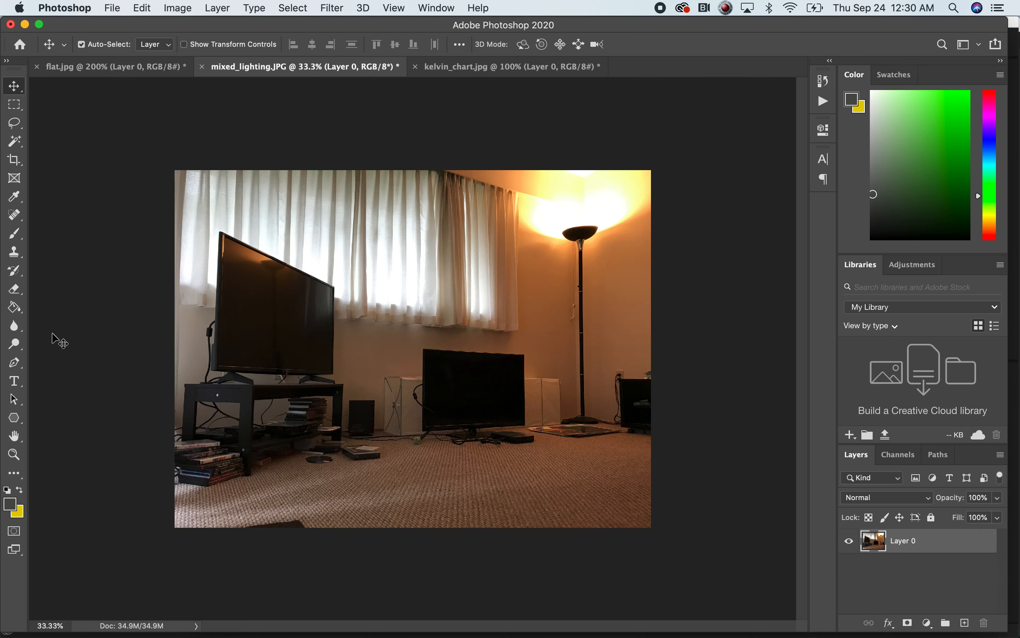
# Sample several spots in the floor lamp's glow with the Color Picker and accept white (ffffff) as the foreground color.
pyautogui.click(9, 502)
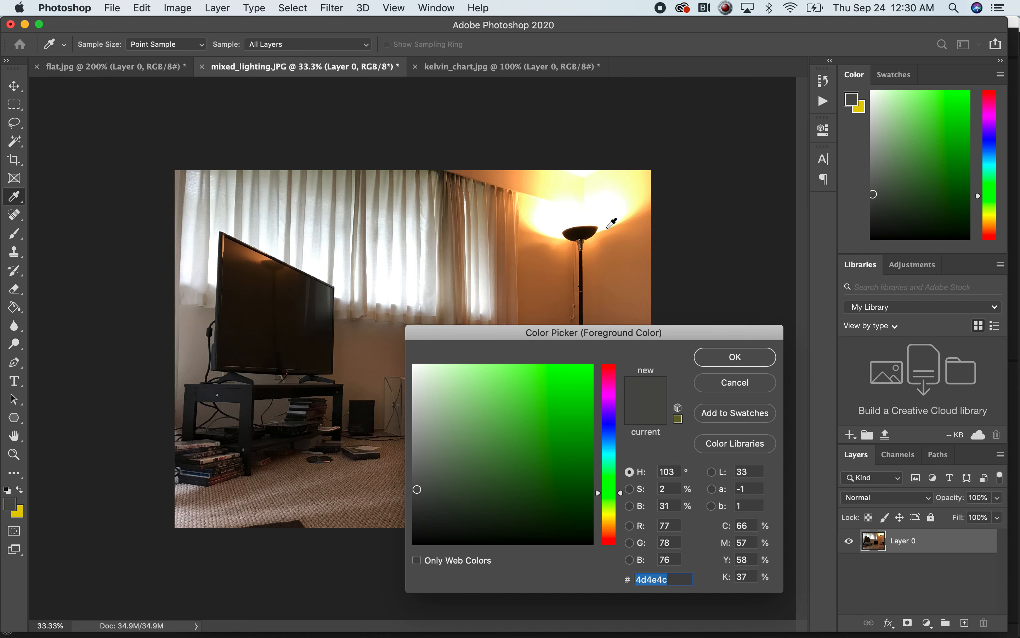
pyautogui.click(606, 231)
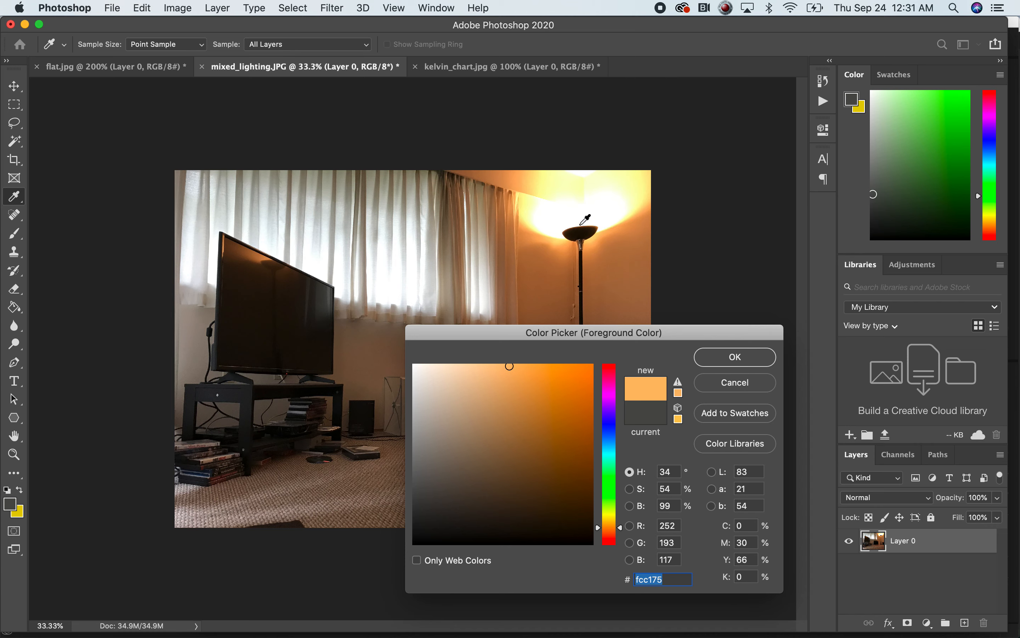
pyautogui.click(561, 237)
pyautogui.click(553, 231)
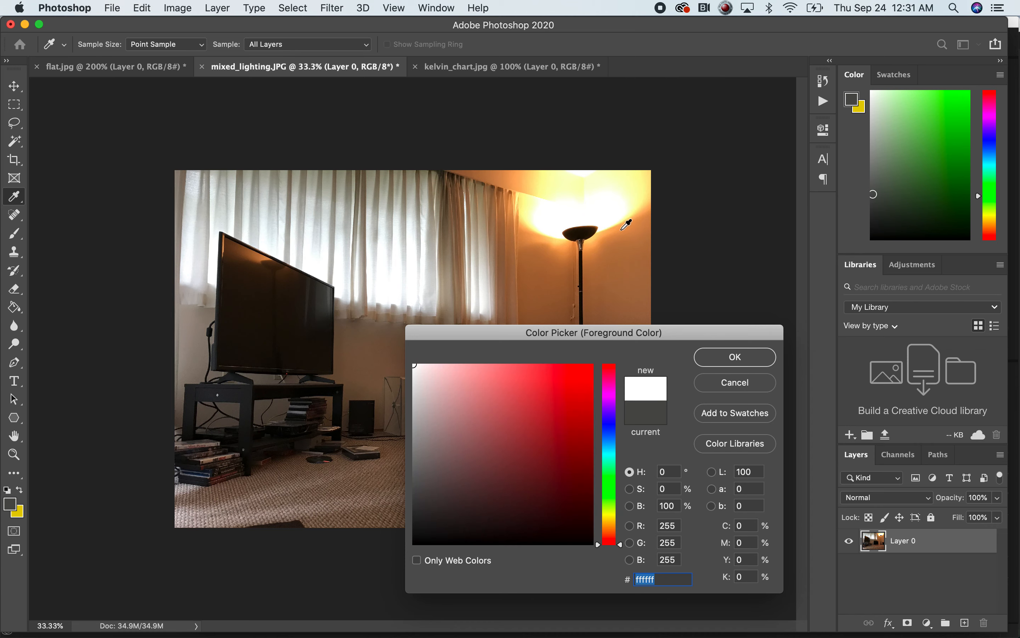
pyautogui.click(722, 359)
pyautogui.press('v')
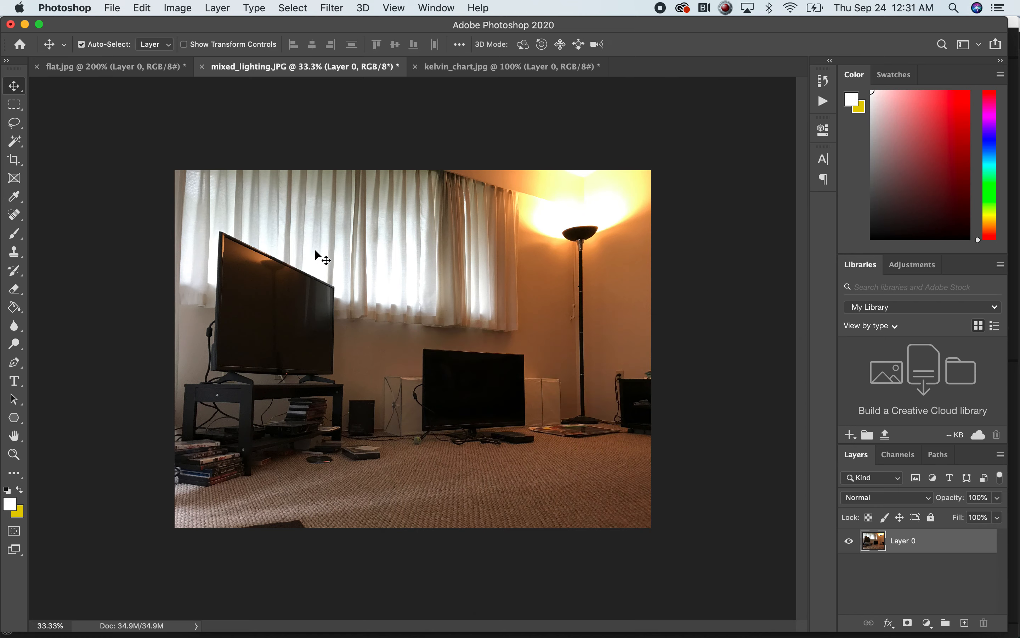
# Consult kelvin_chart.jpg, sample the stack of cases beside the TV stand in mixed_lighting.JPG with the Color Picker, and cancel the color change.
pyautogui.click(470, 69)
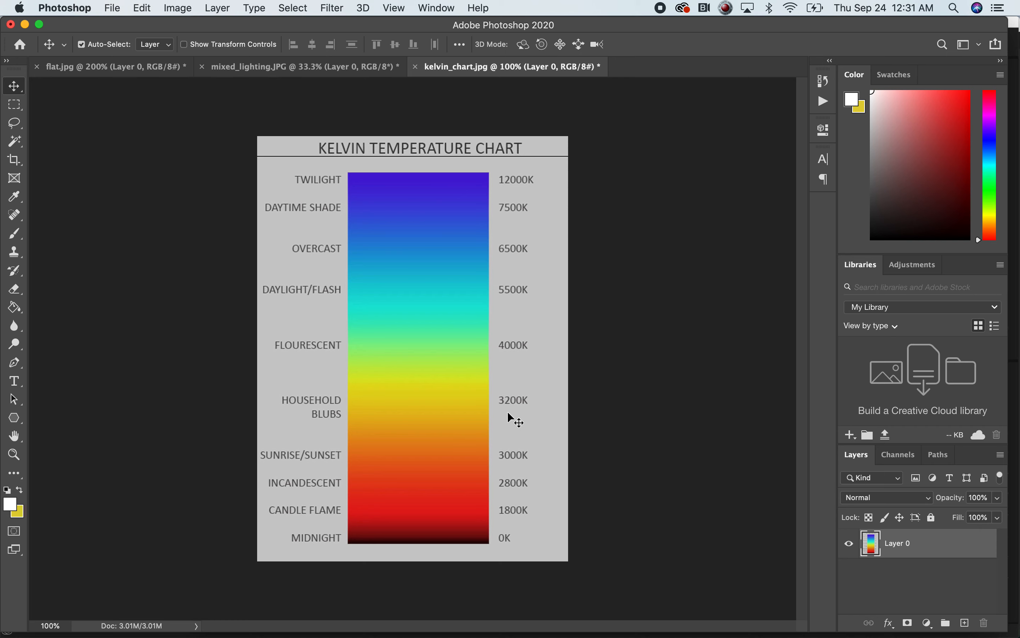
pyautogui.click(310, 67)
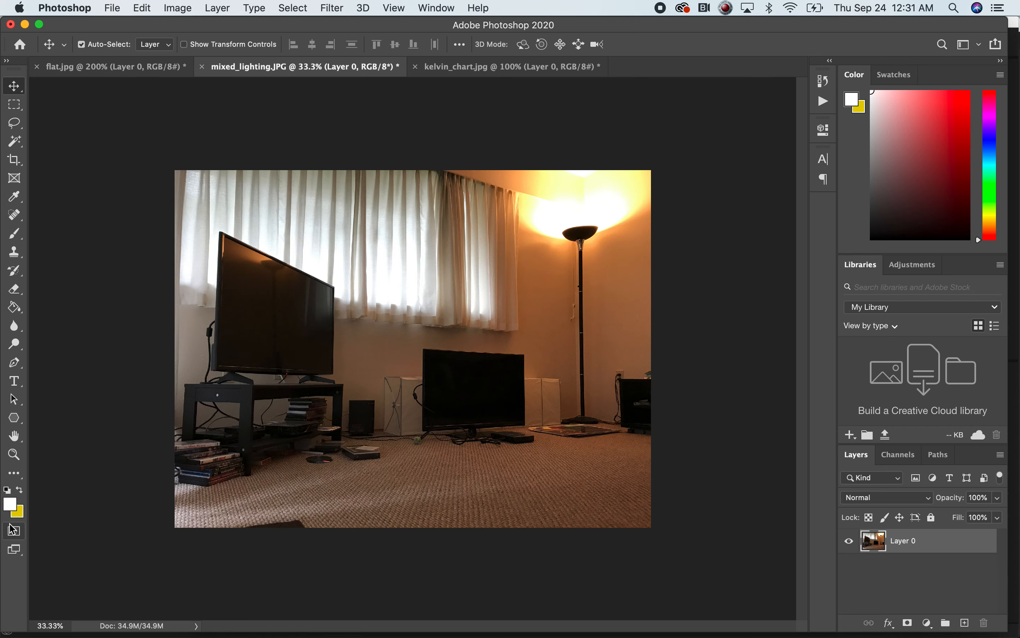
pyautogui.click(9, 504)
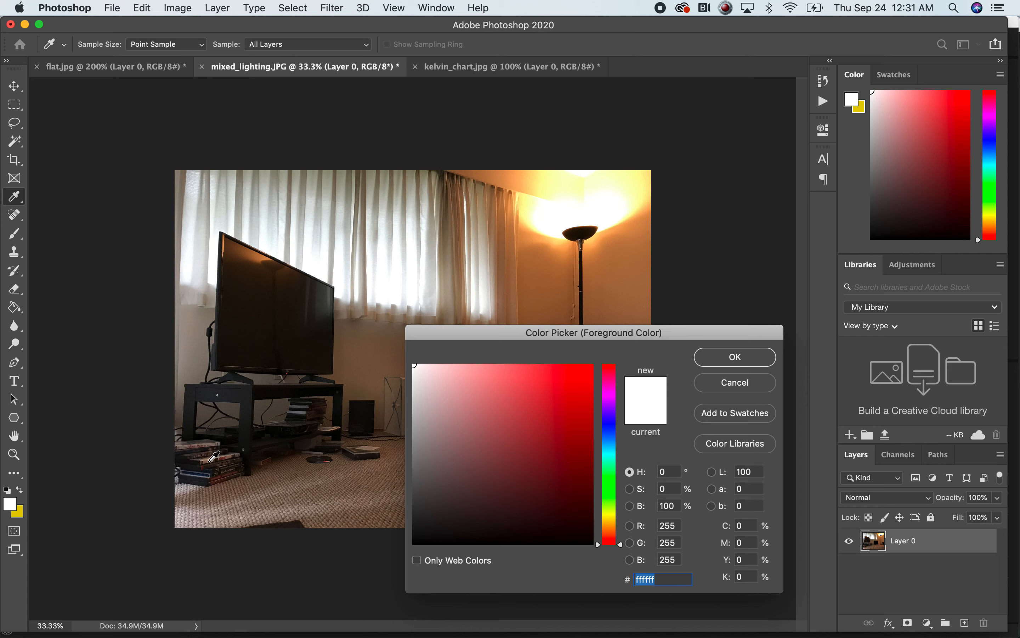
pyautogui.click(210, 460)
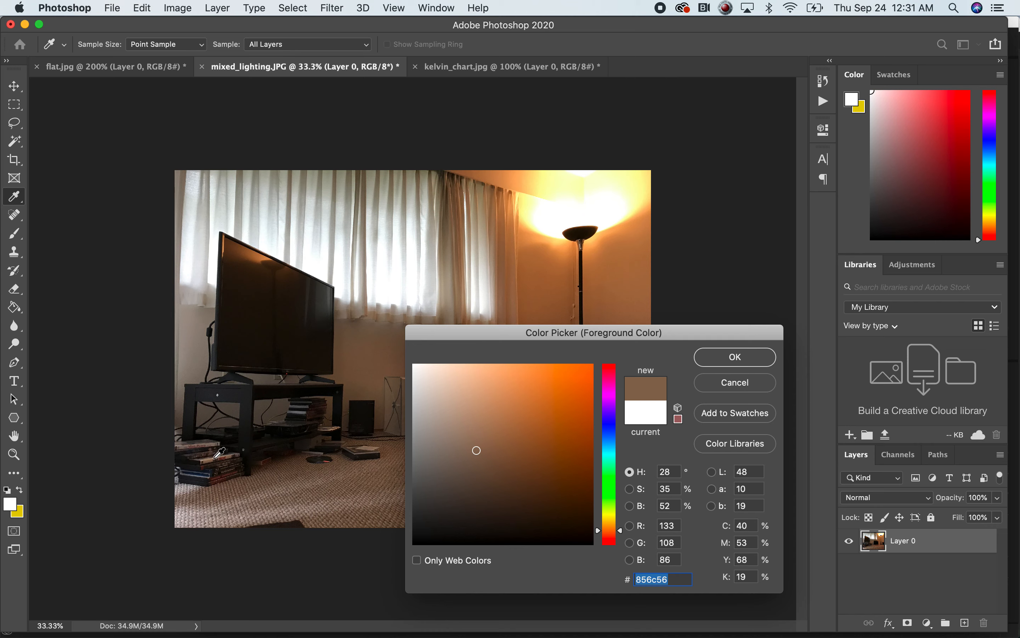
pyautogui.click(746, 388)
pyautogui.press('v')
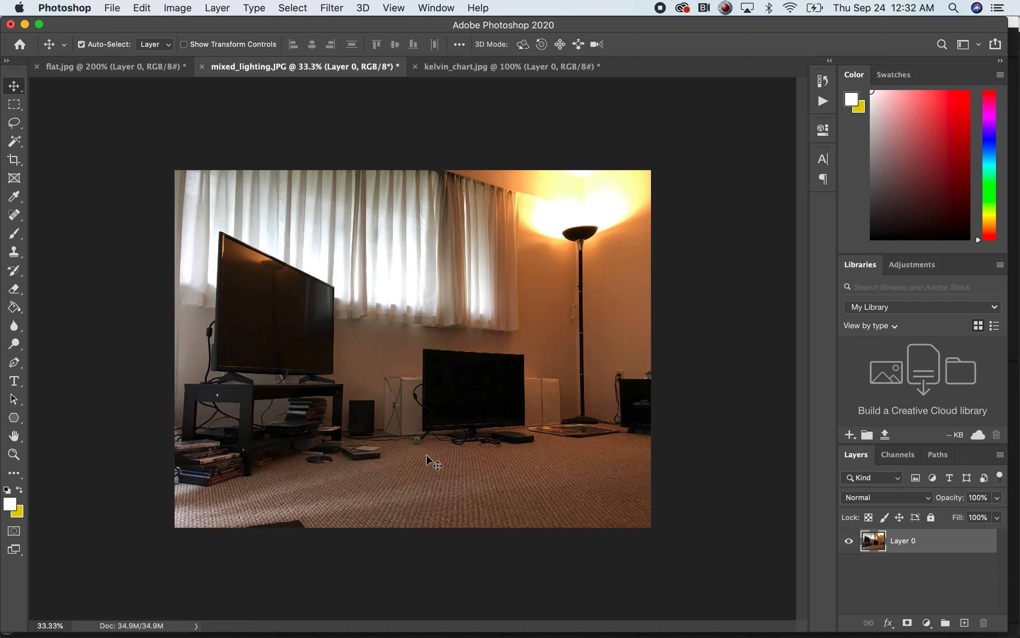
# Try shifting the yellow–blue midtone balance of mixed_lighting.JPG with Color Balance, and cancel the adjustment.
pyautogui.click(185, 10)
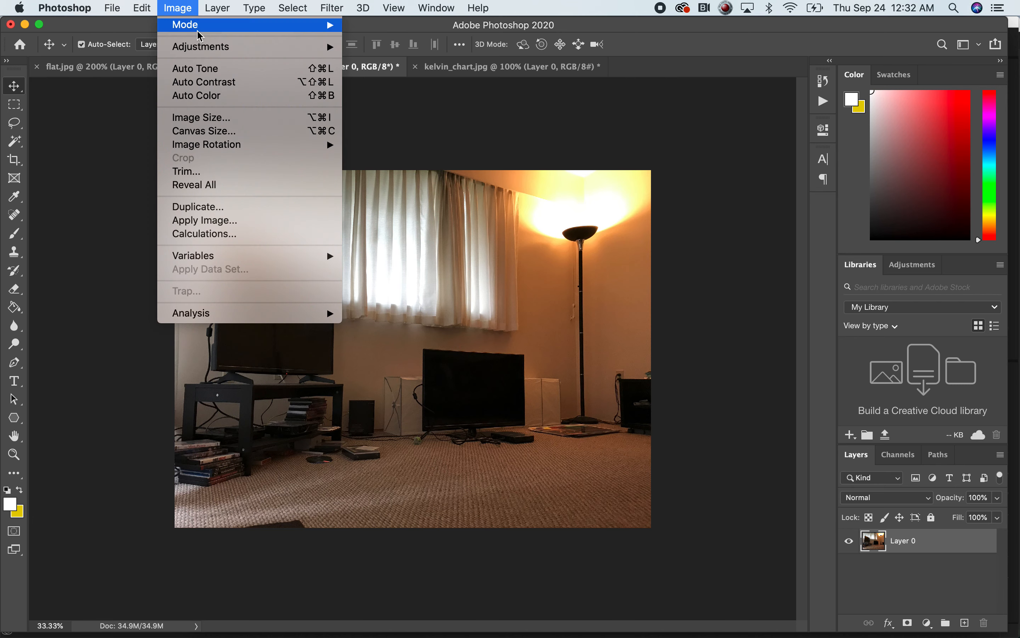
pyautogui.moveTo(247, 55)
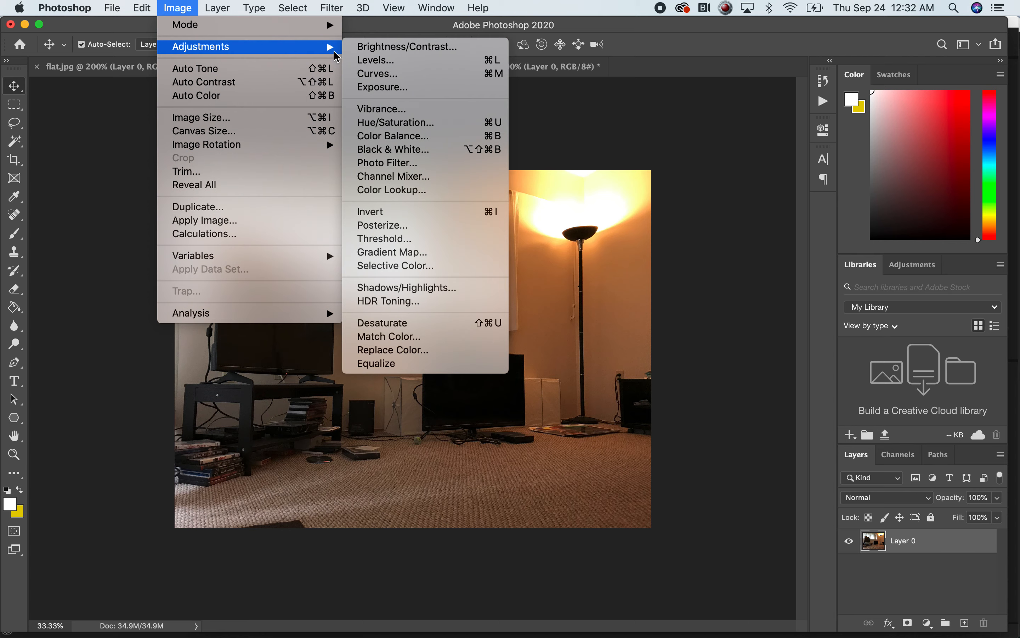
pyautogui.click(396, 136)
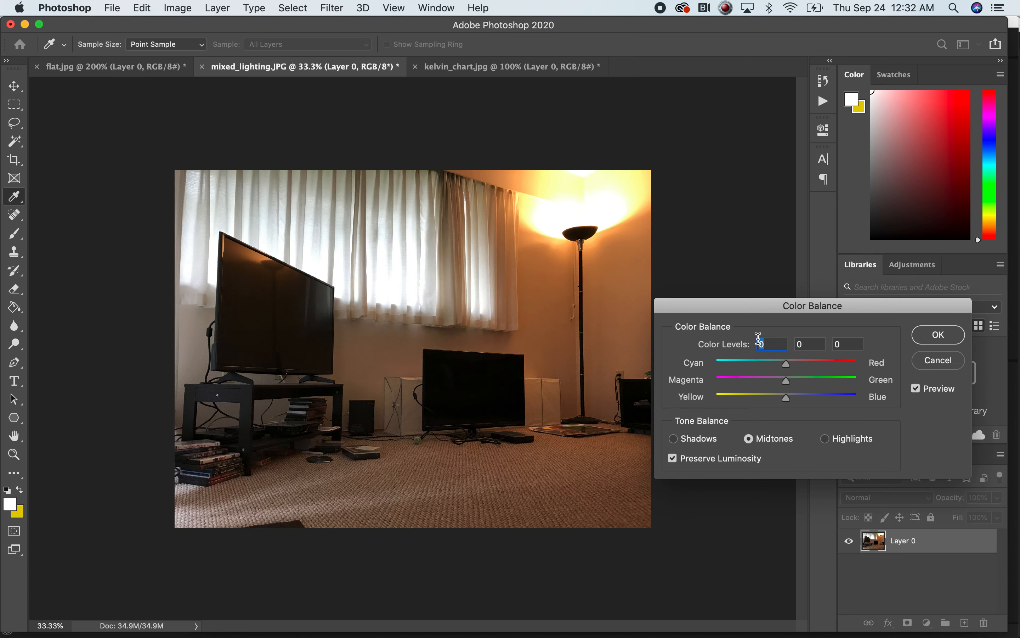
pyautogui.moveTo(783, 313); pyautogui.dragTo(587, 325)
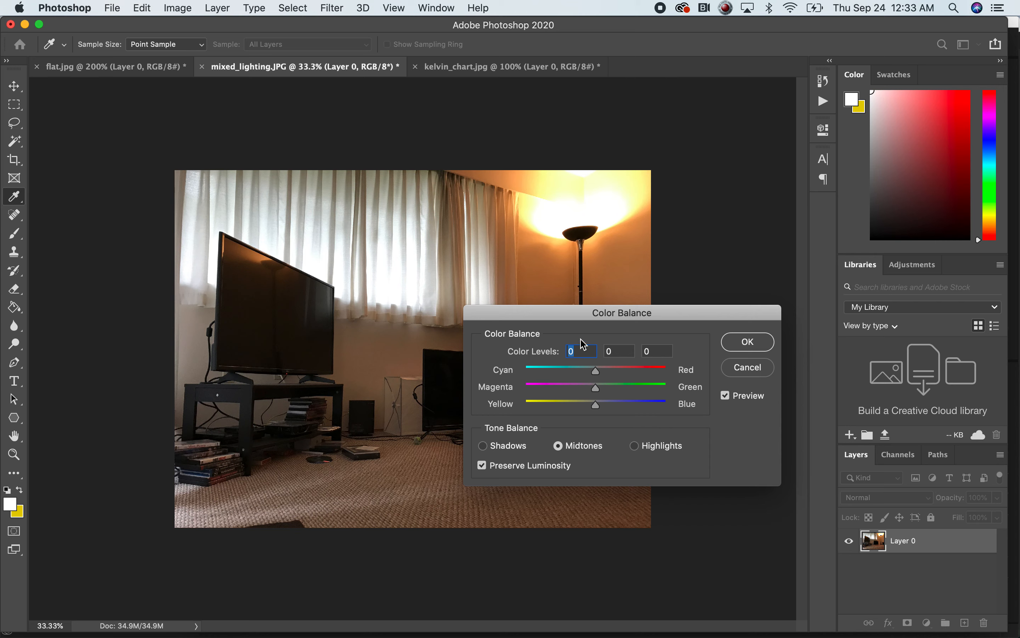
pyautogui.moveTo(577, 321); pyautogui.dragTo(678, 359)
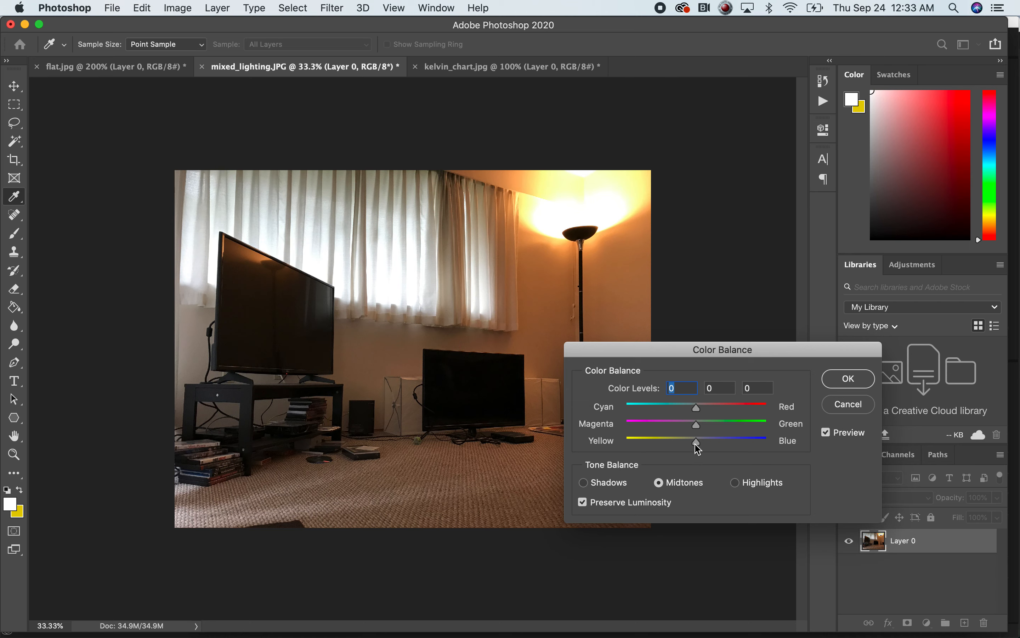
pyautogui.moveTo(698, 445)
pyautogui.mouseDown()
pyautogui.moveTo(711, 448)
pyautogui.moveTo(700, 449)
pyautogui.mouseUp()
pyautogui.moveTo(701, 444); pyautogui.dragTo(705, 451)
pyautogui.moveTo(700, 447)
pyautogui.mouseDown()
pyautogui.moveTo(683, 447)
pyautogui.moveTo(712, 449)
pyautogui.moveTo(697, 444)
pyautogui.mouseUp()
pyautogui.moveTo(698, 450)
pyautogui.mouseDown()
pyautogui.moveTo(705, 451)
pyautogui.moveTo(697, 454)
pyautogui.mouseUp()
pyautogui.moveTo(695, 449); pyautogui.dragTo(695, 449)
pyautogui.click(848, 404)
pyautogui.press('v')
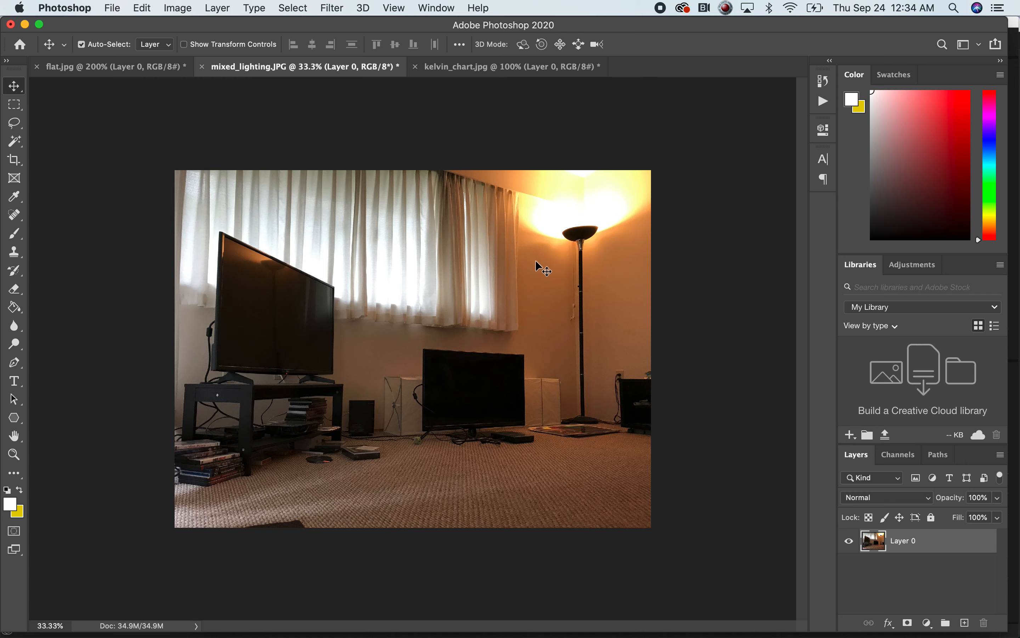
# Switch to Nuke, move Viewer1 lower in the node graph, and move Read3 with Grade1 closer to Read4.
pyautogui.press('super+Tab')
pyautogui.press('super+Tab')
pyautogui.press('super+Tab')
pyautogui.press('super+Tab')
pyautogui.press('super+Tab')
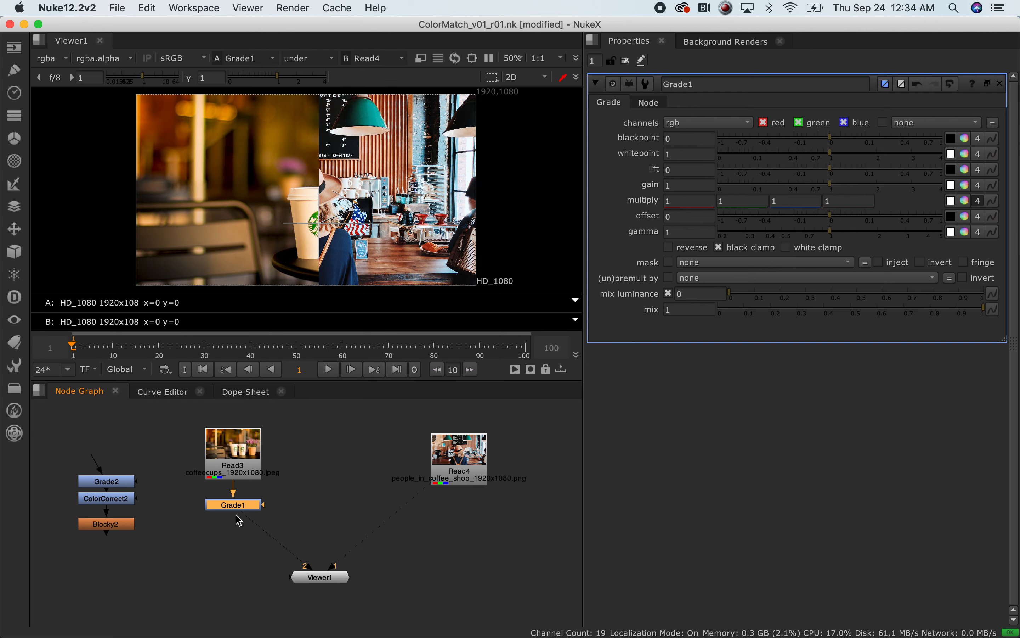
pyautogui.moveTo(320, 576); pyautogui.dragTo(342, 608)
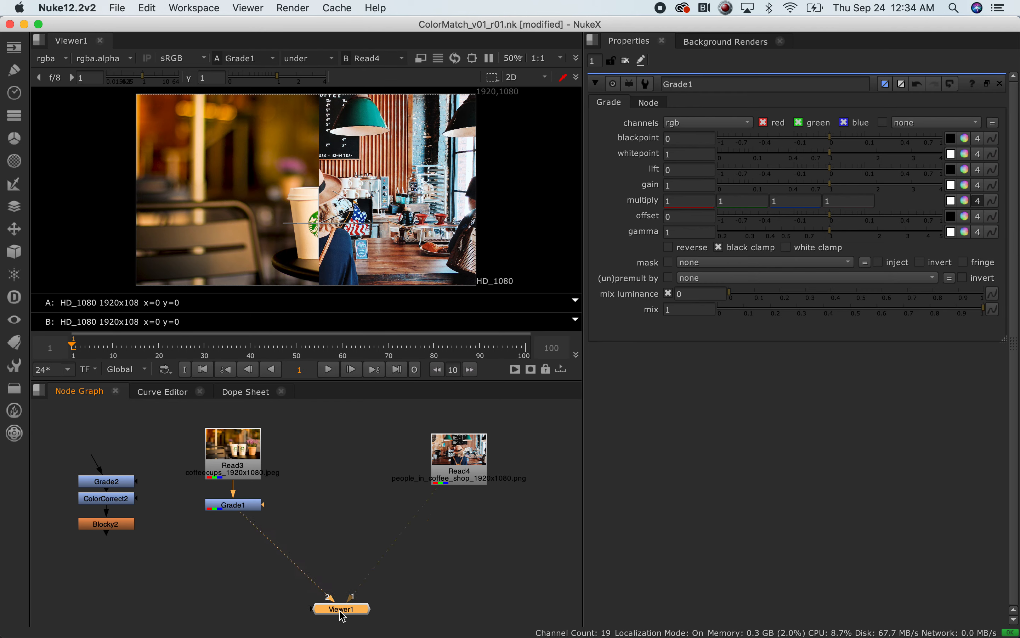
pyautogui.moveTo(186, 424); pyautogui.dragTo(293, 518)
pyautogui.moveTo(223, 500); pyautogui.dragTo(318, 489)
pyautogui.click(360, 529)
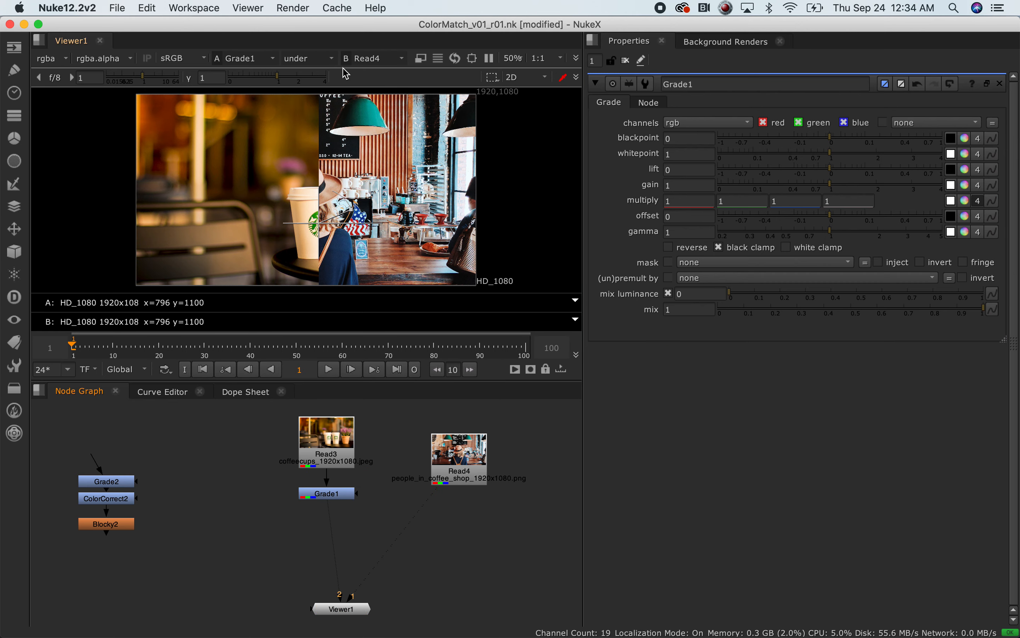
# Turn off the viewer's under comparison and reconnect Viewer1 with only Read4 on input 1.
pyautogui.click(333, 59)
pyautogui.click(295, 72)
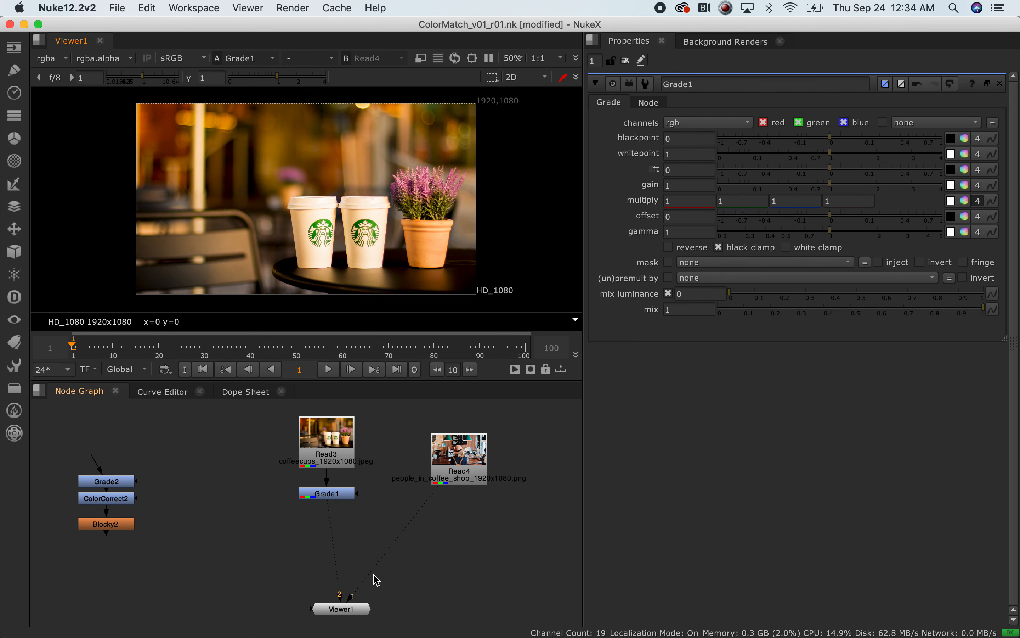
pyautogui.moveTo(358, 586); pyautogui.dragTo(278, 584)
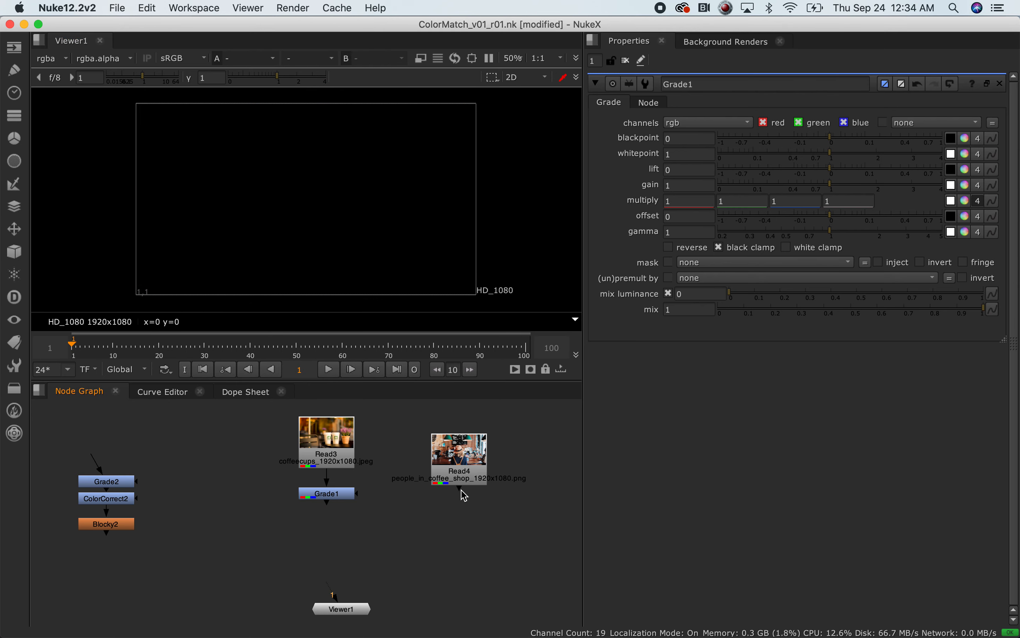
pyautogui.moveTo(463, 485); pyautogui.dragTo(476, 472)
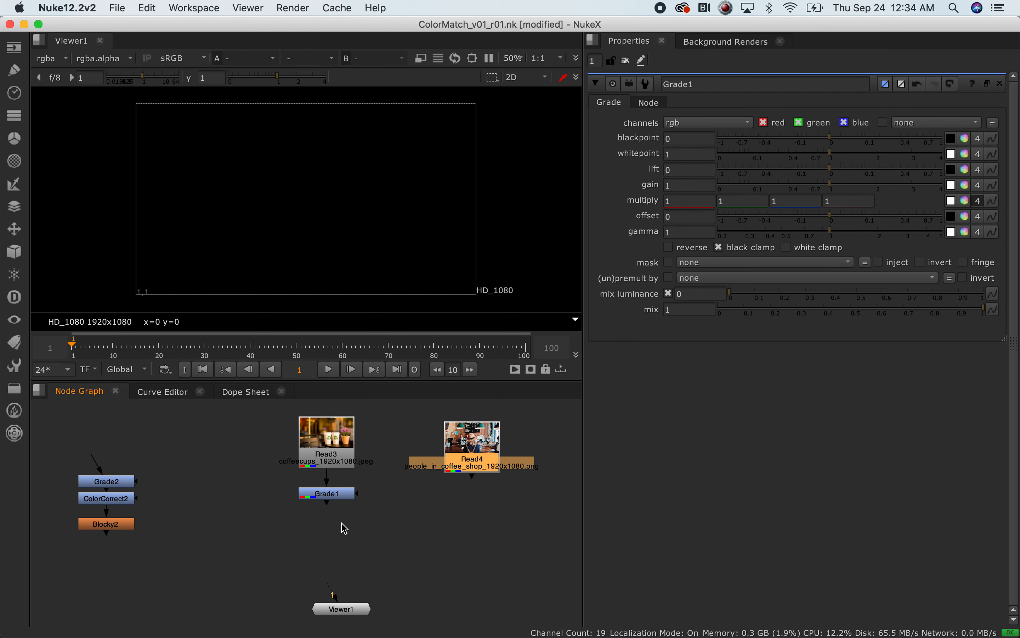
pyautogui.press('1')
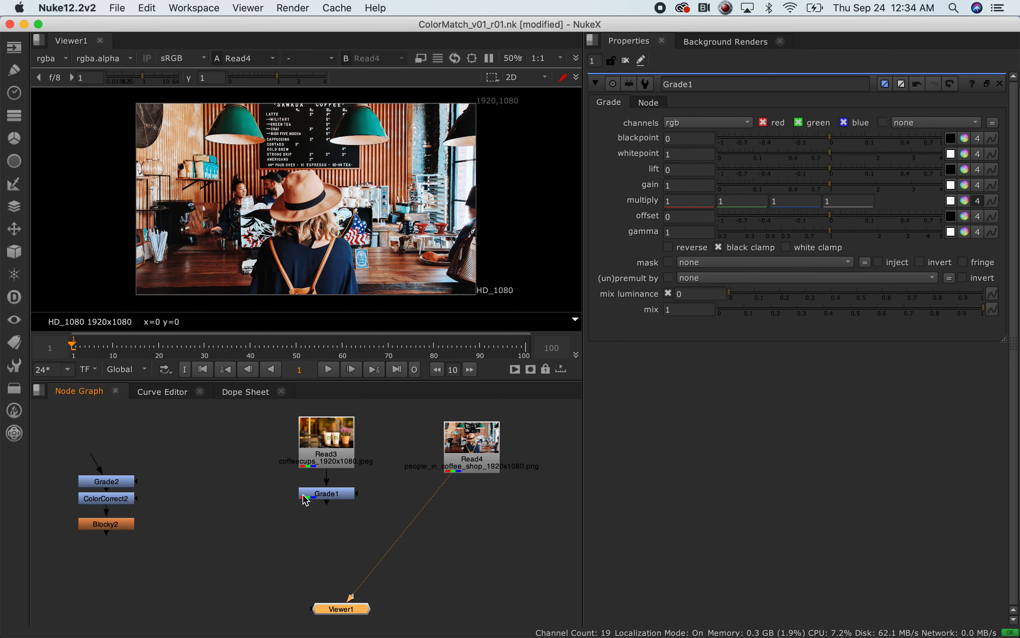
# Compare the coffee cups image (Read3) and the coffee shop image (Read4) by alternating them on Viewer1's input 1.
pyautogui.click(328, 456)
pyautogui.press('1')
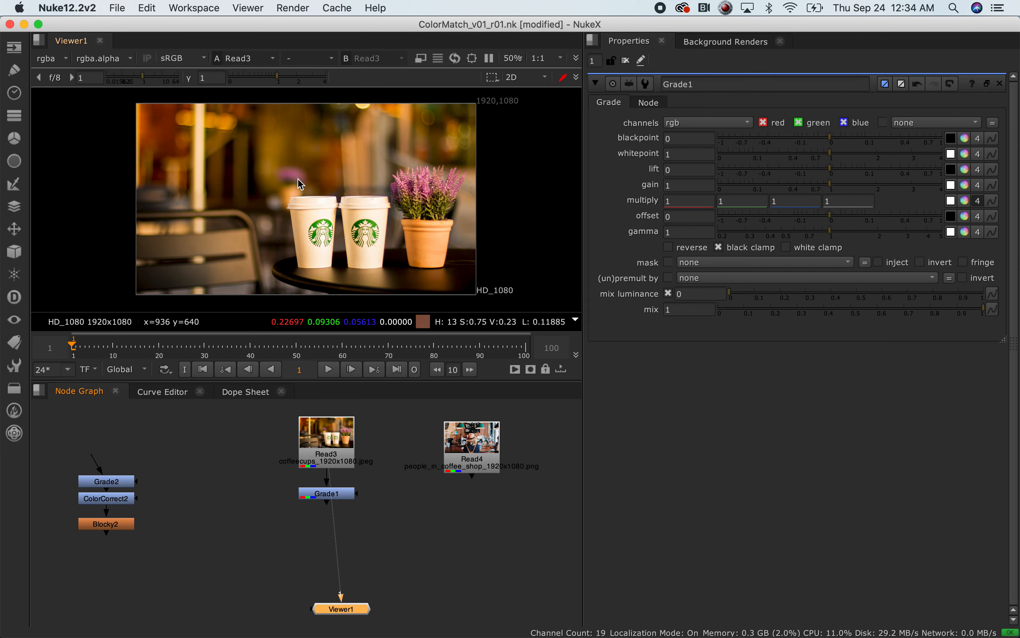
pyautogui.click(447, 428)
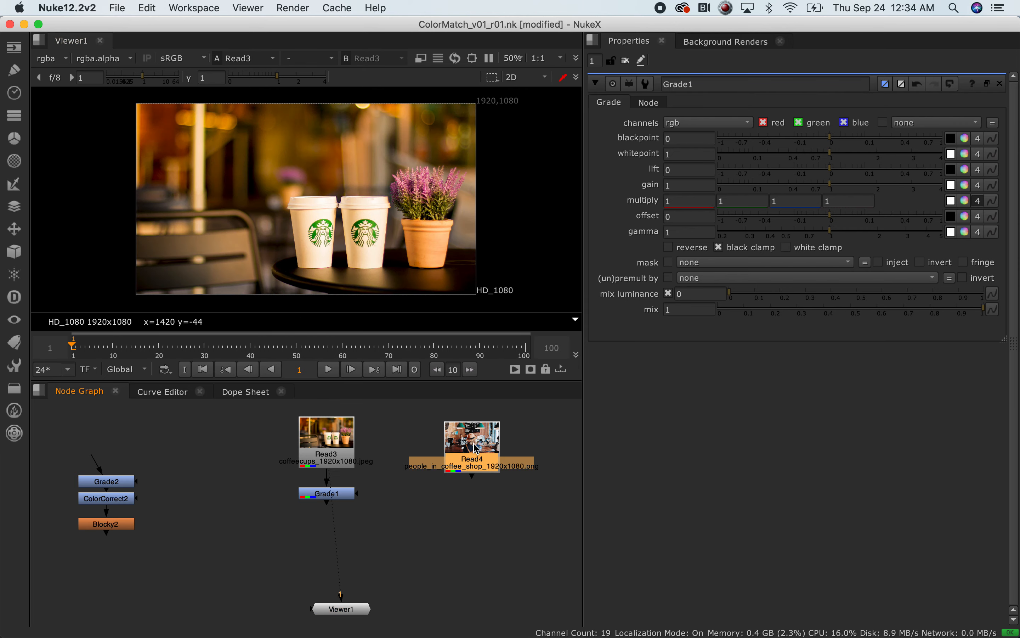
pyautogui.press('1')
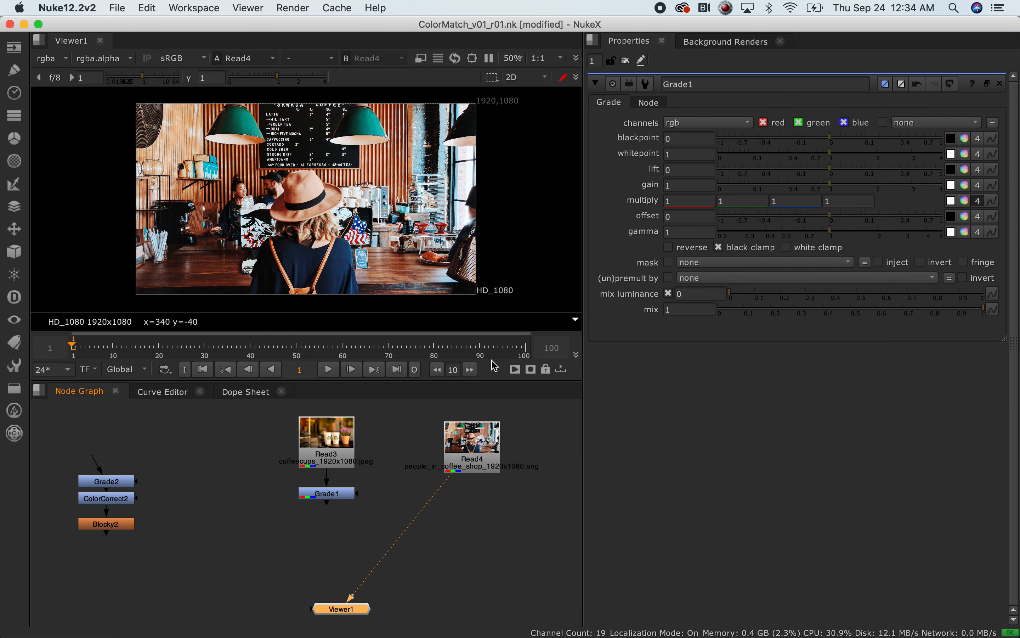
pyautogui.click(327, 443)
pyautogui.press('1')
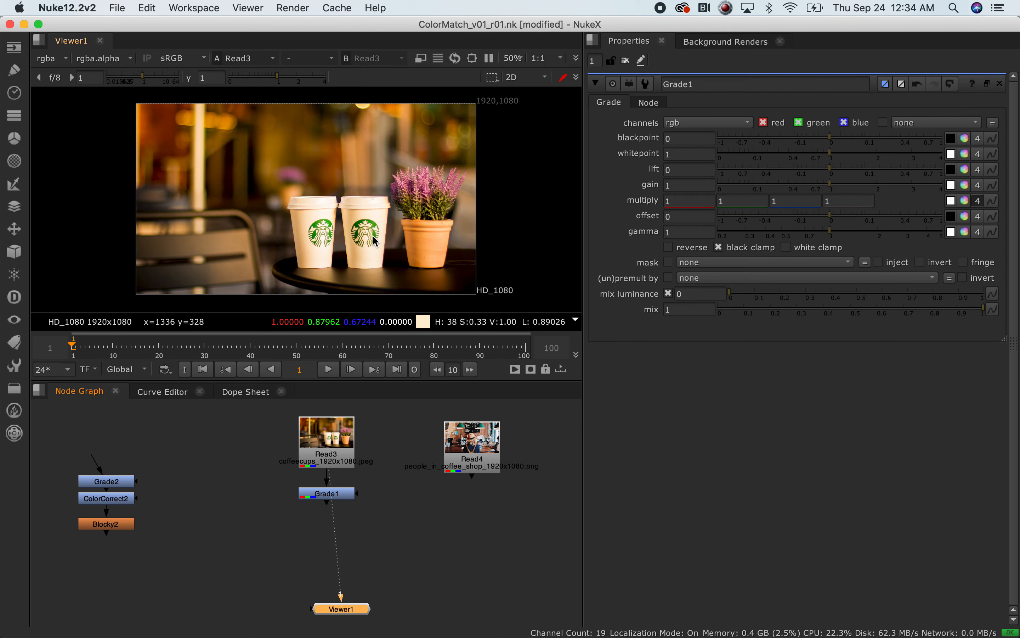
pyautogui.click(490, 454)
pyautogui.press('1')
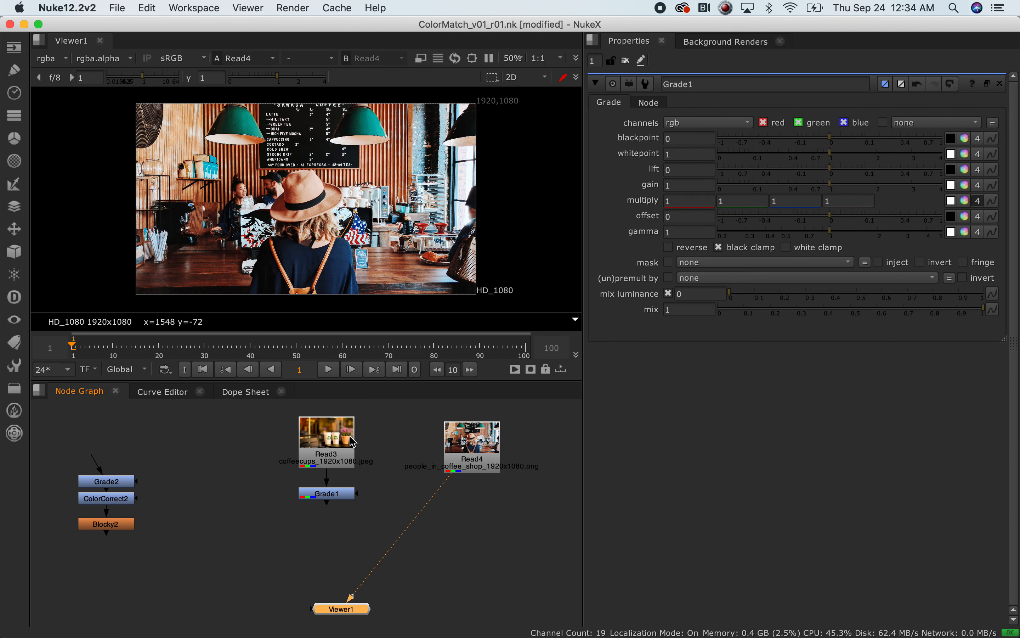
pyautogui.click(337, 439)
pyautogui.press('1')
pyautogui.click(483, 442)
pyautogui.press('1')
pyautogui.click(340, 423)
pyautogui.press('1')
pyautogui.click(485, 451)
pyautogui.press('1')
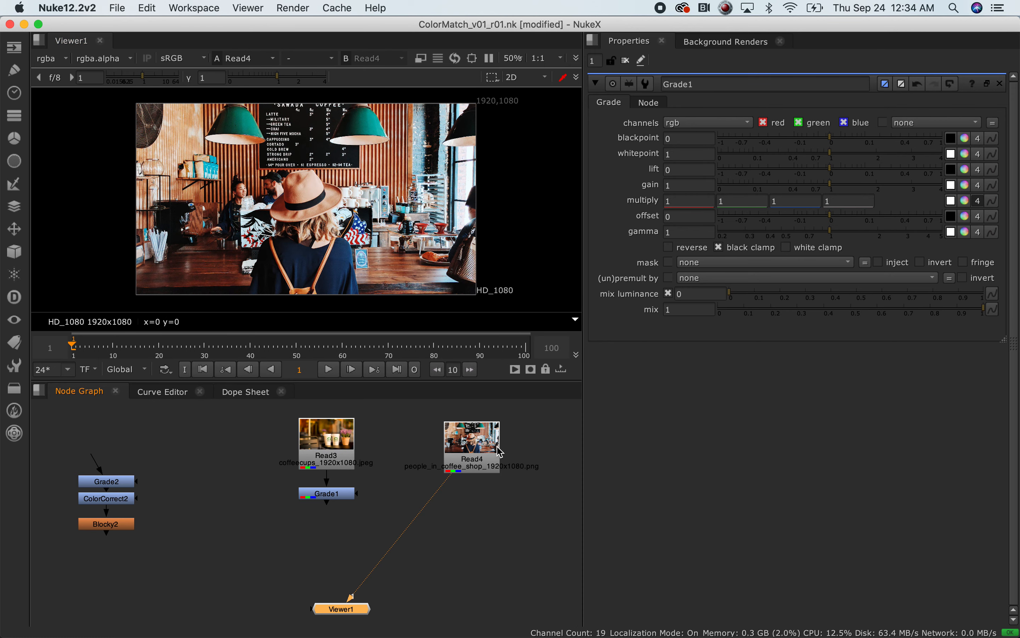
# Delete the Grade1 node below Read3 and move Read3 farther away from Read4.
pyautogui.click(343, 498)
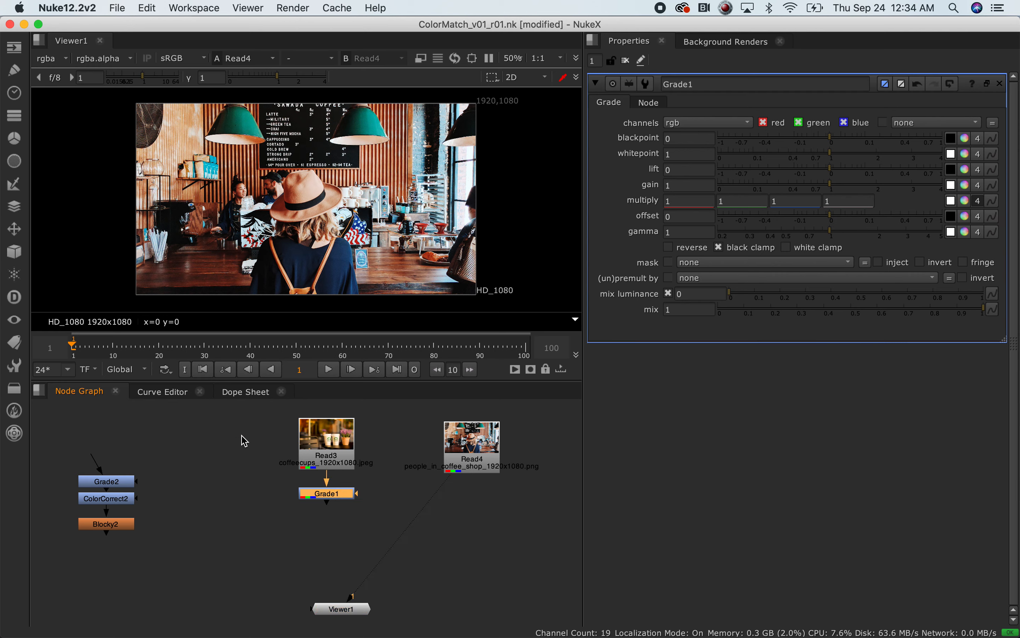
pyautogui.click(327, 449)
pyautogui.click(343, 496)
pyautogui.press('Delete')
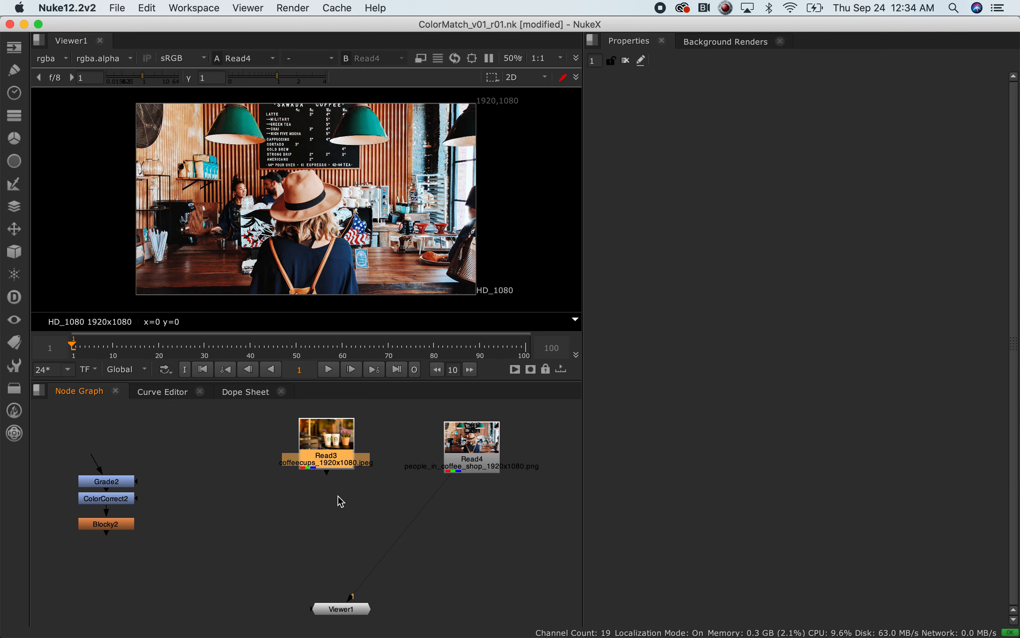
pyautogui.moveTo(328, 458); pyautogui.dragTo(315, 461)
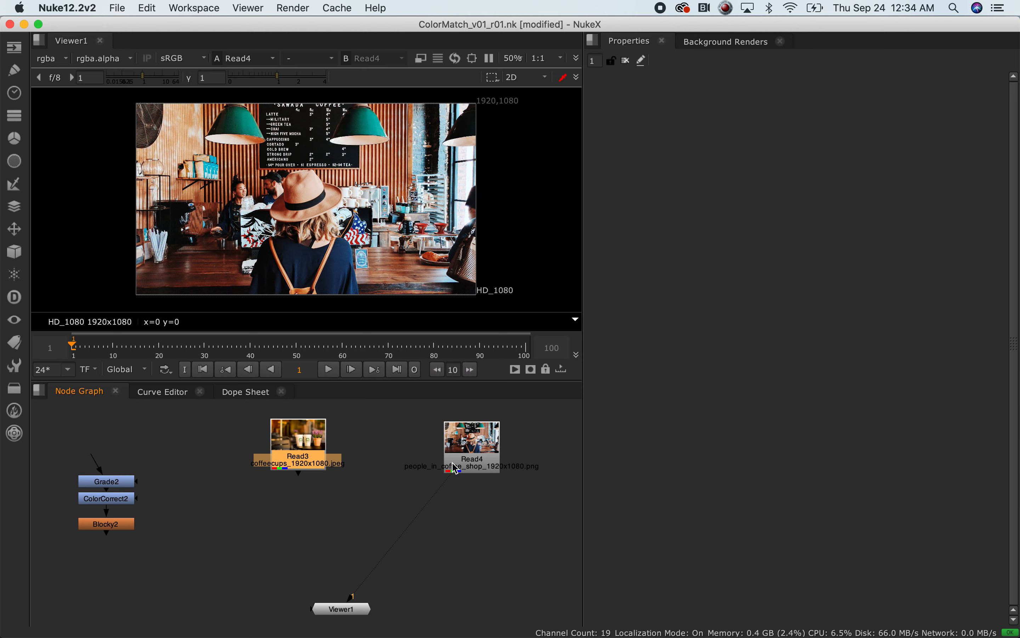
# Move Read4 slightly toward Read3 and alternate both images on Viewer1's input 1, ending on Read4.
pyautogui.click(374, 455)
pyautogui.press('1')
pyautogui.moveTo(469, 456); pyautogui.dragTo(448, 456)
pyautogui.click(279, 456)
pyautogui.press('1')
pyautogui.click(454, 457)
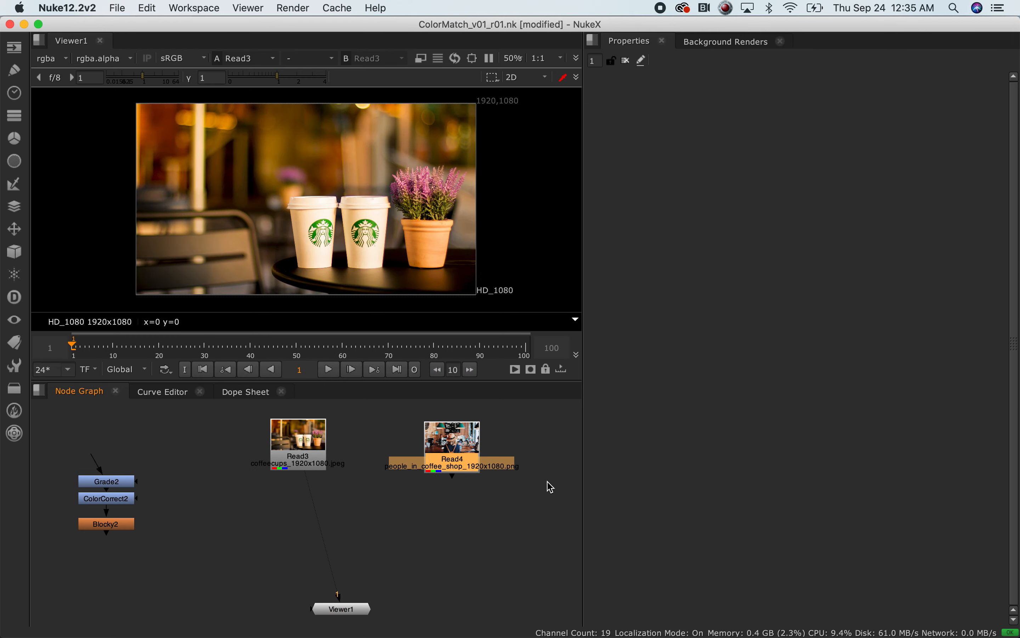
pyautogui.press('1')
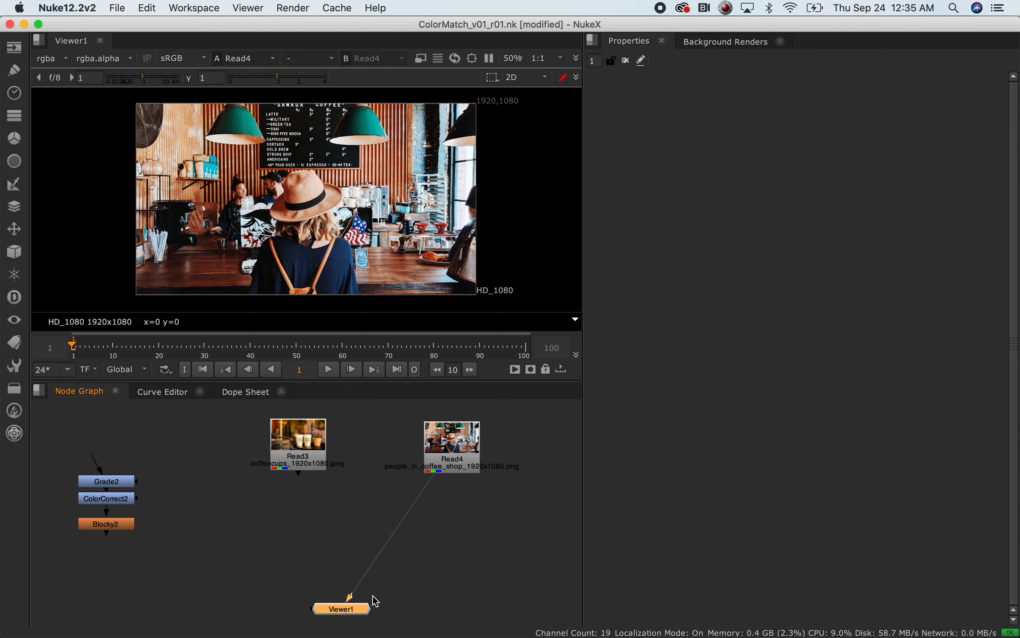
# Connect Read3 to Viewer1's input 2 and toggle the display between inputs 1 and 2.
pyautogui.click(286, 449)
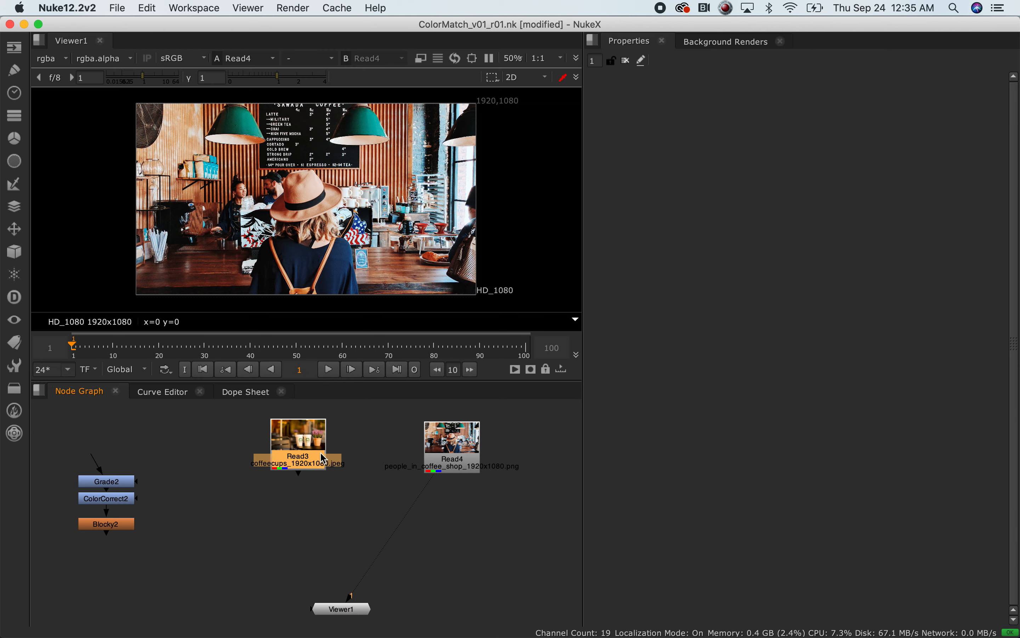
pyautogui.press('2')
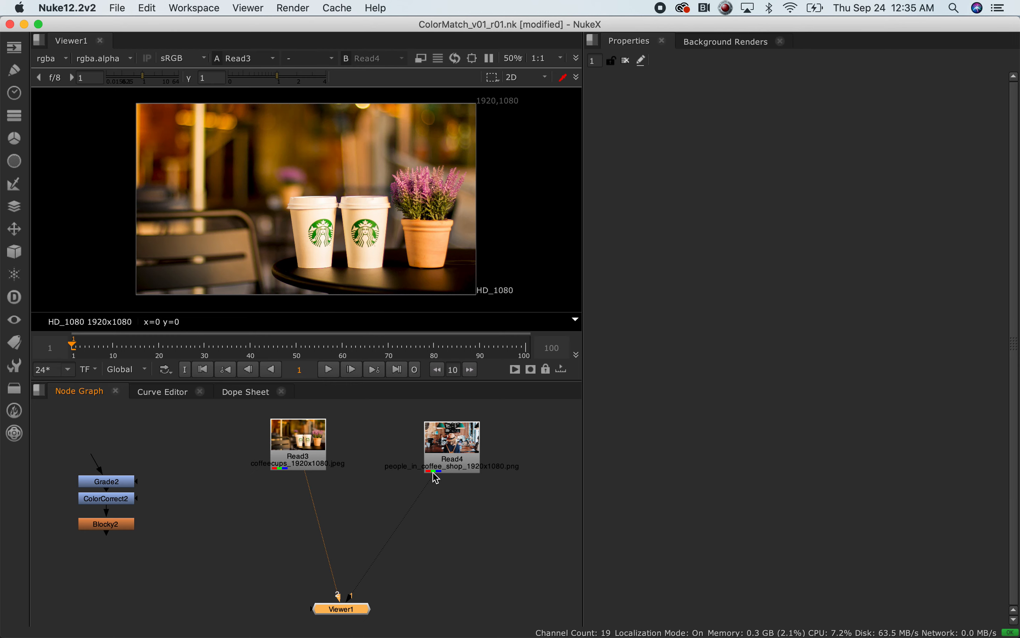
pyautogui.press('1')
pyautogui.press('2')
pyautogui.press('1')
pyautogui.press('2')
# Set the viewer comparison to under between Read3 and Read4, and shift the wipe handle slightly down and left.
pyautogui.click(332, 59)
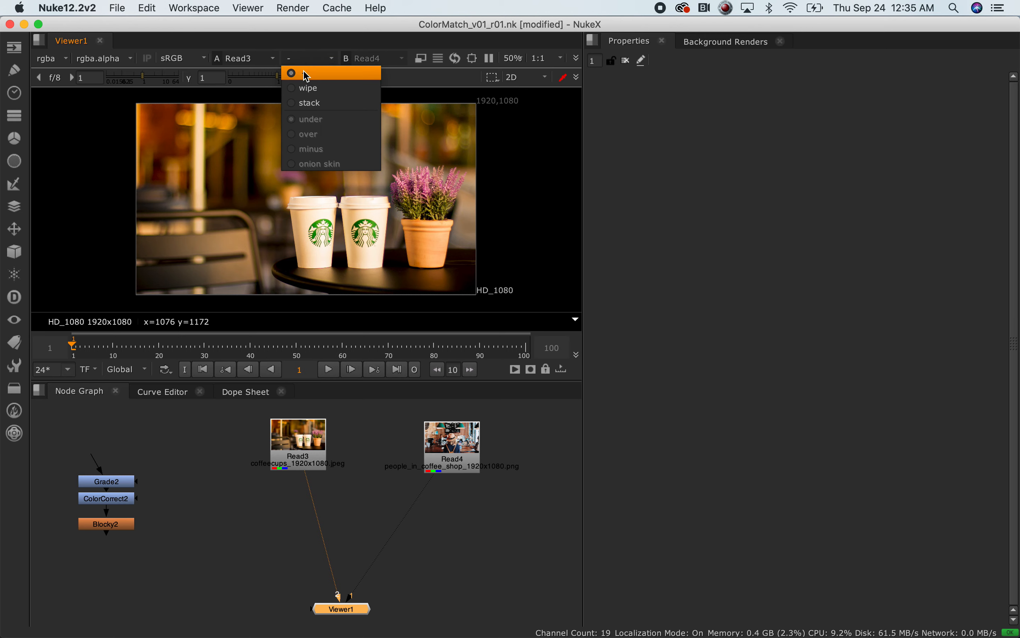
pyautogui.click(304, 119)
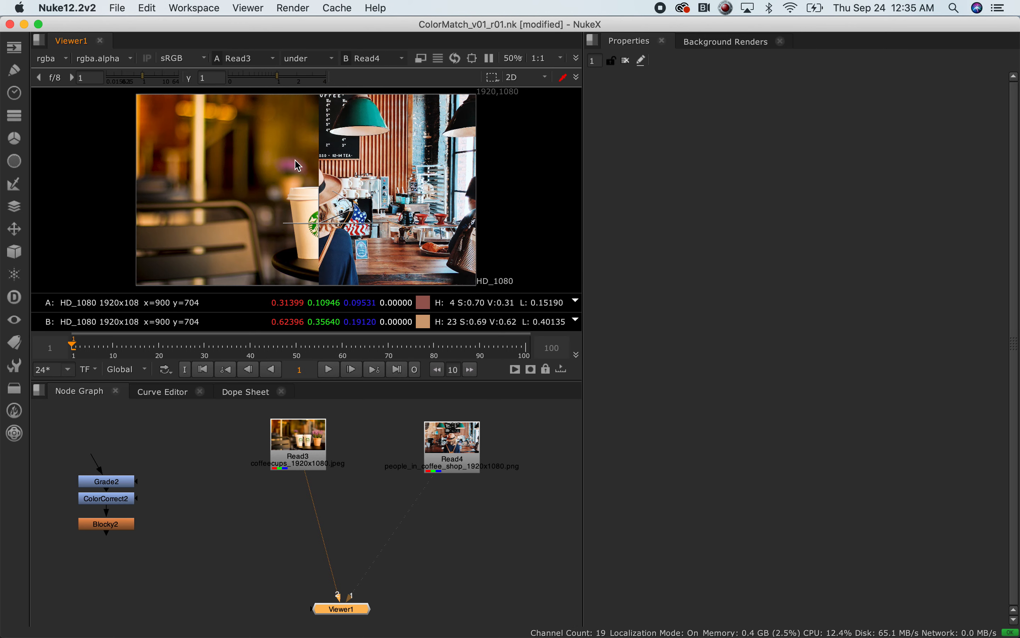
pyautogui.moveTo(319, 220)
pyautogui.mouseDown()
pyautogui.moveTo(262, 220)
pyautogui.moveTo(433, 219)
pyautogui.moveTo(198, 219)
pyautogui.moveTo(455, 219)
pyautogui.moveTo(314, 220)
pyautogui.moveTo(416, 221)
pyautogui.moveTo(306, 237)
pyautogui.moveTo(316, 237)
pyautogui.mouseUp()
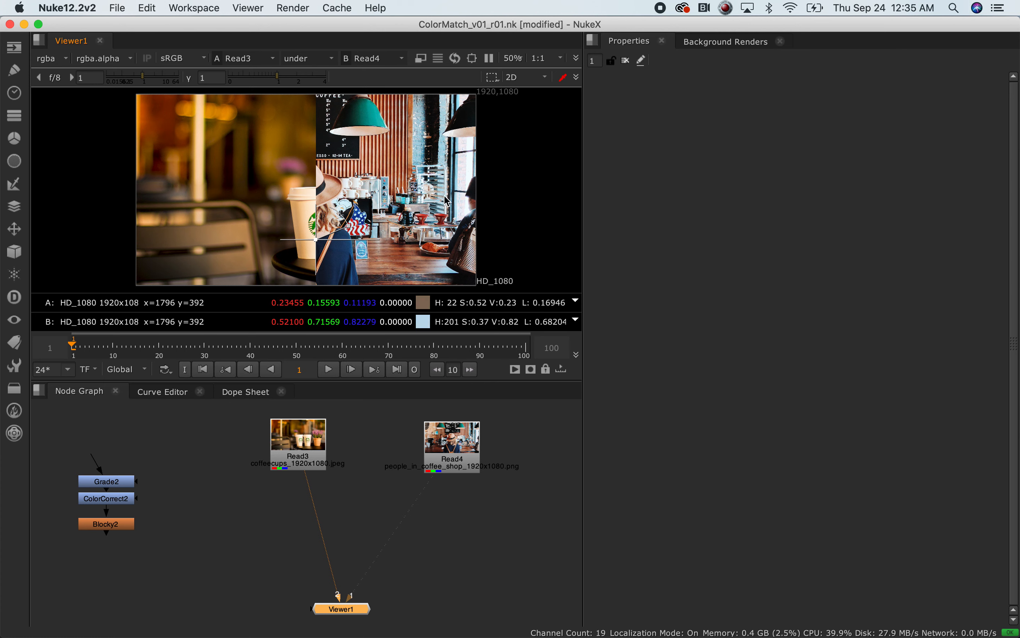
# Add a Grade node after Read3 and look over the available Color nodes.
pyautogui.click(340, 457)
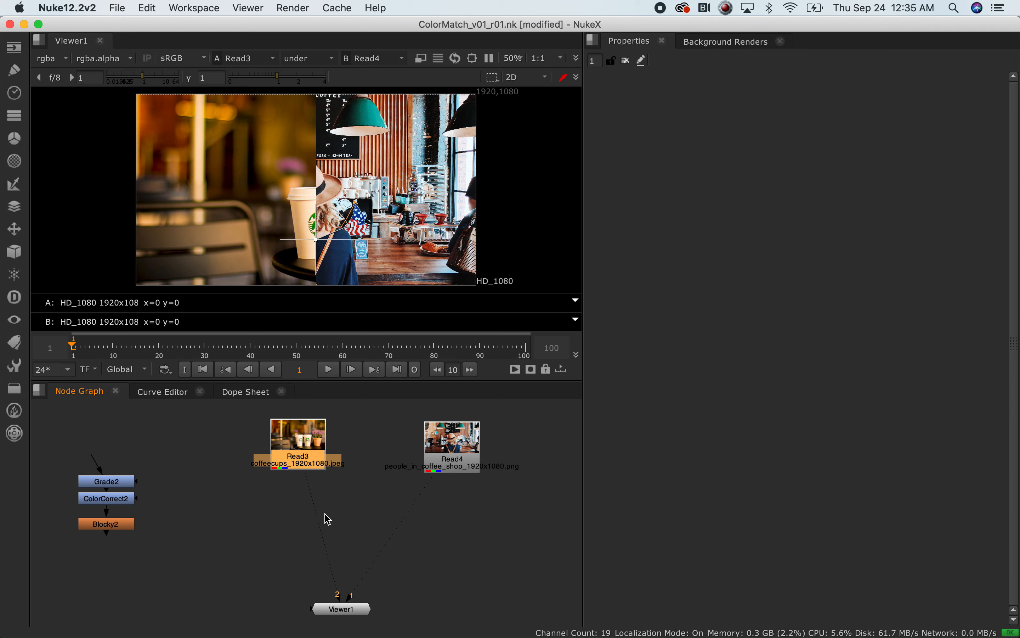
pyautogui.press('Tab')
pyautogui.write('grade')
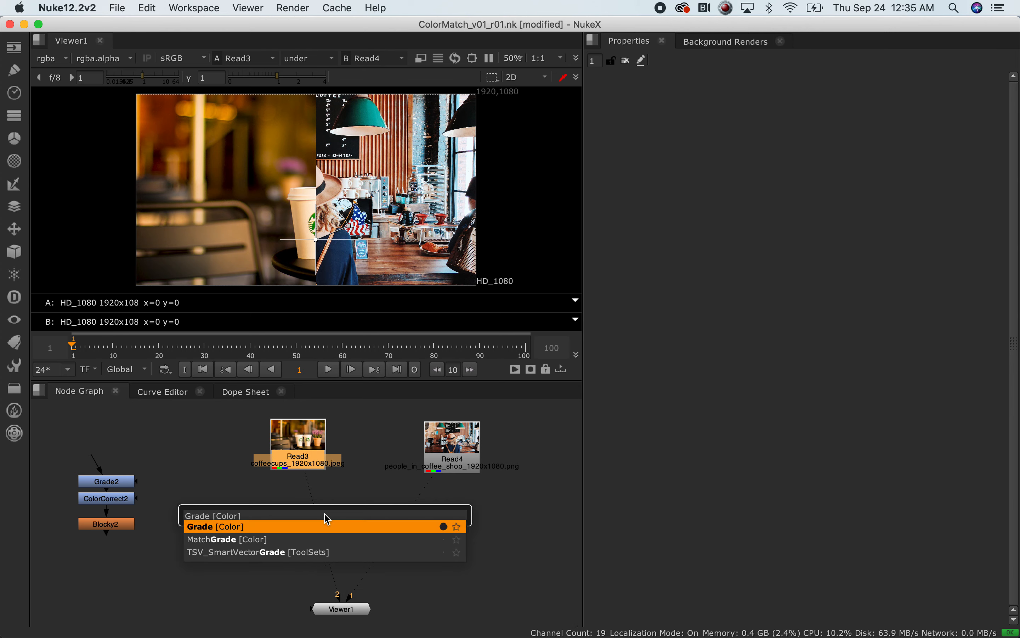
pyautogui.press('Return')
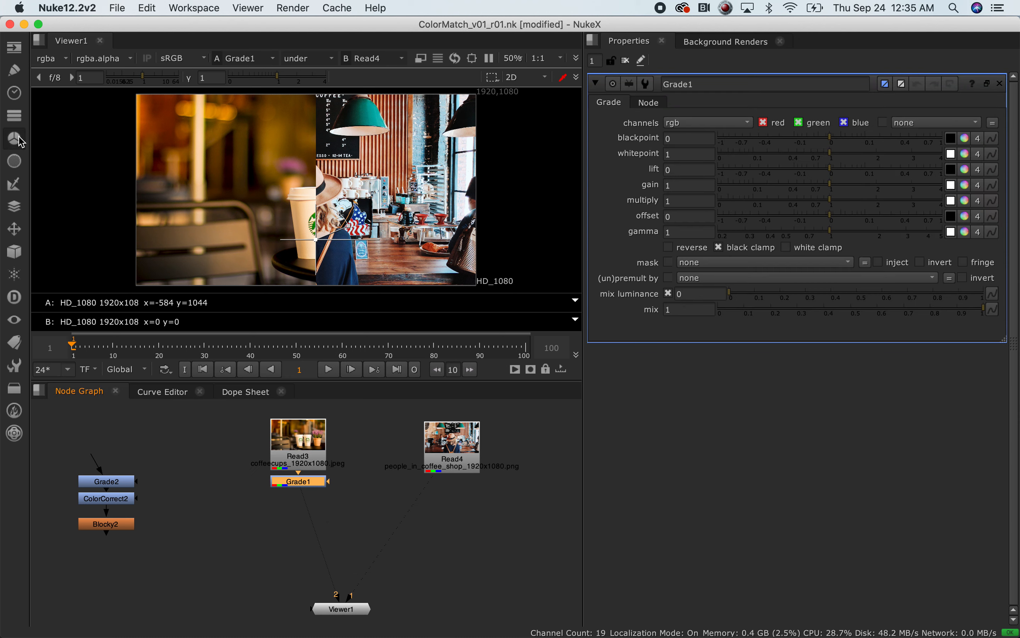
pyautogui.click(15, 138)
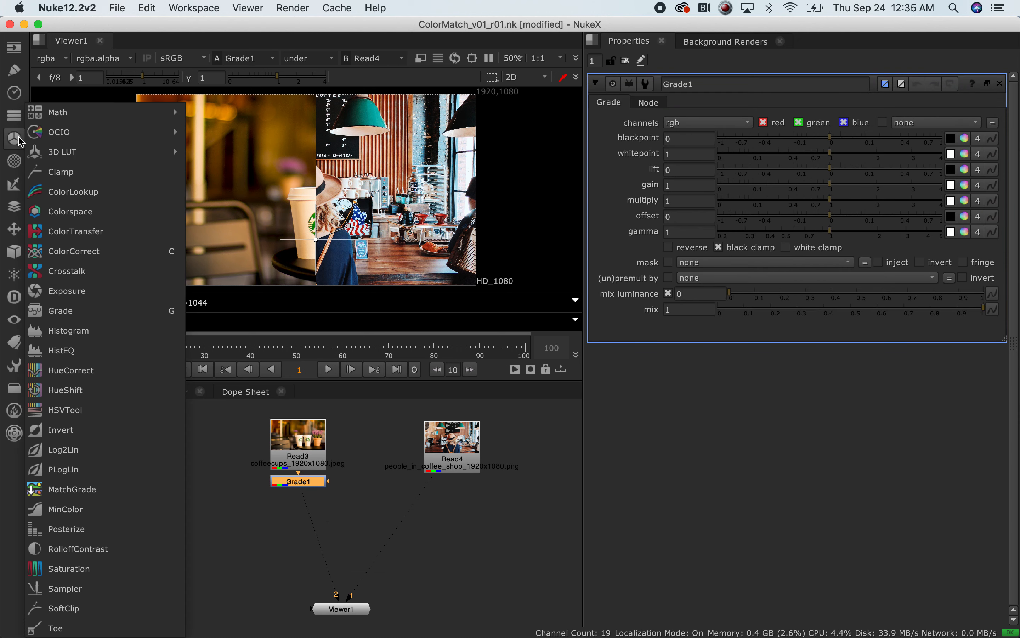
pyautogui.click(18, 137)
# Select the Grade node below Read3 and split its offset into separate channel values.
pyautogui.moveTo(367, 488); pyautogui.dragTo(392, 509)
pyautogui.click(319, 483)
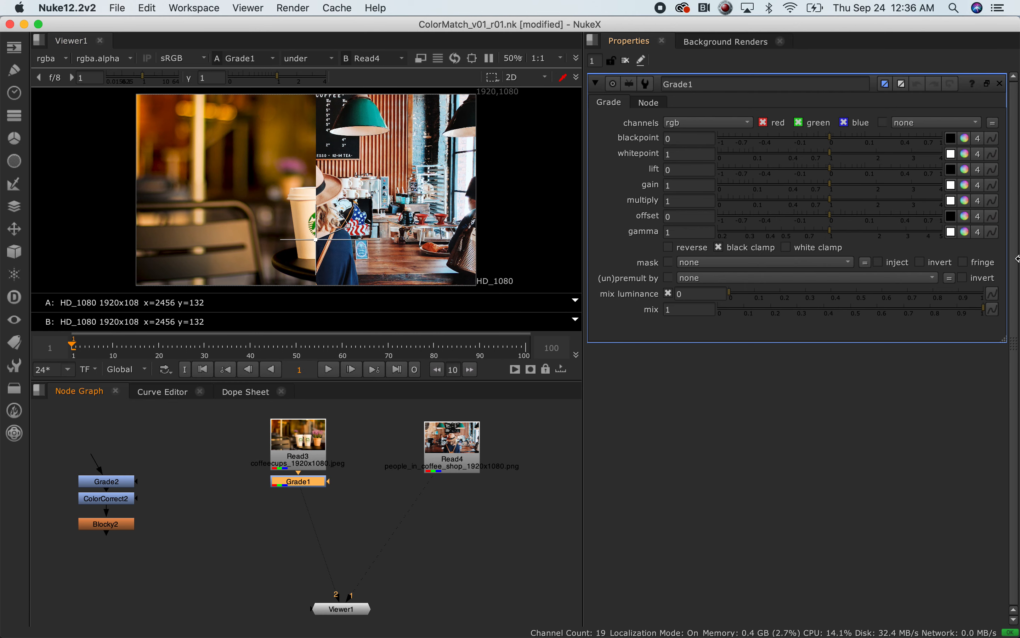
pyautogui.click(978, 216)
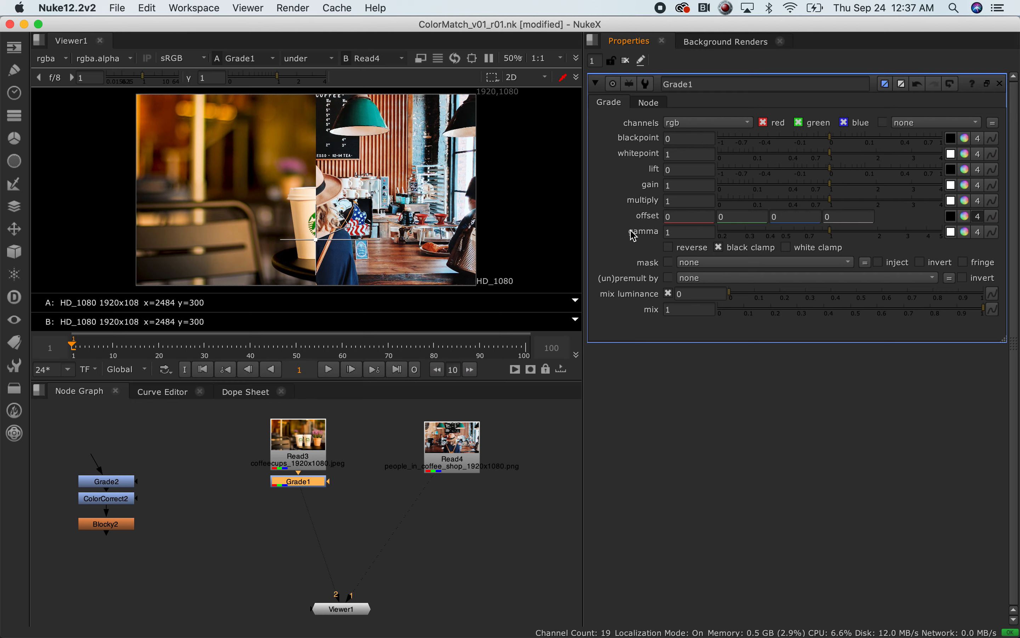
pyautogui.click(666, 217)
pyautogui.click(730, 221)
pyautogui.click(796, 218)
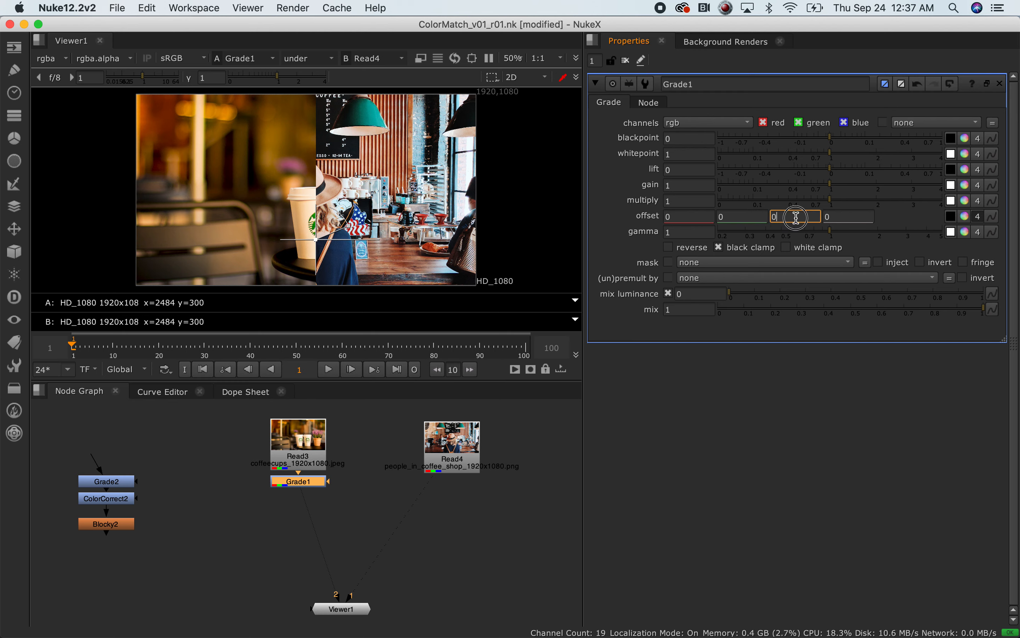
pyautogui.click(711, 216)
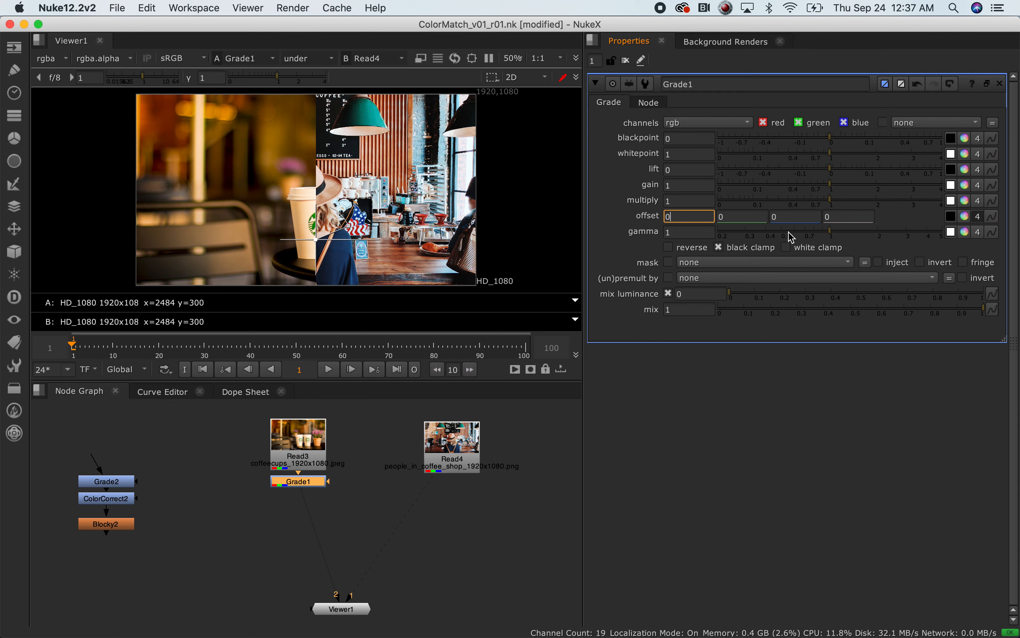
pyautogui.doubleClick(682, 217)
pyautogui.click(499, 480)
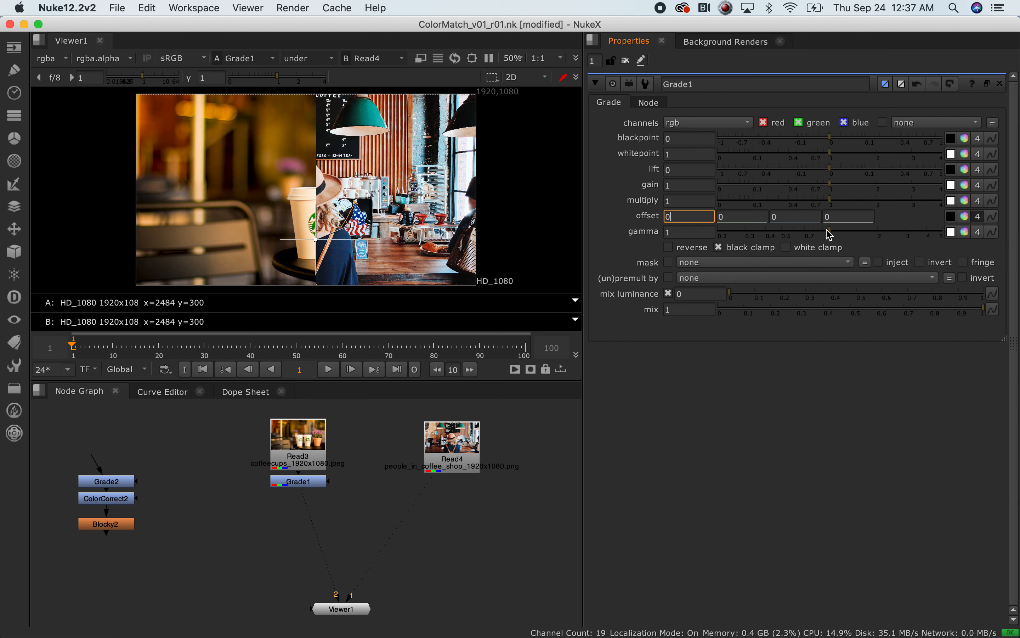
# Recombine Grade1's offset into a single value and split its multiply into separate channel values.
pyautogui.click(978, 217)
pyautogui.click(979, 201)
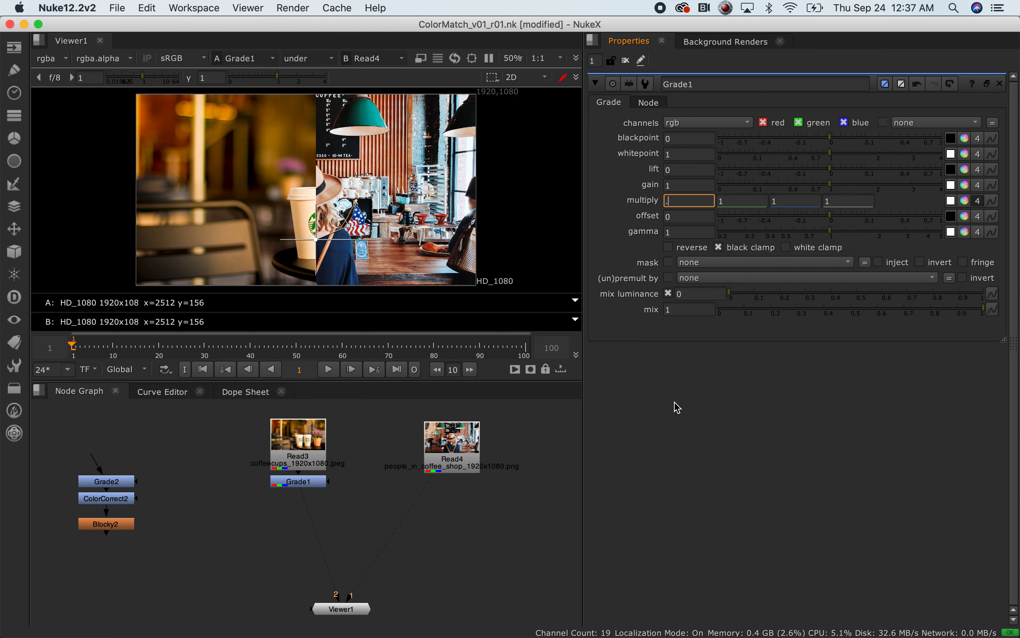
# Lower Grade1's red multiply to 0.9, try 0.7, and bring it back up to 0.8.
pyautogui.press('Return')
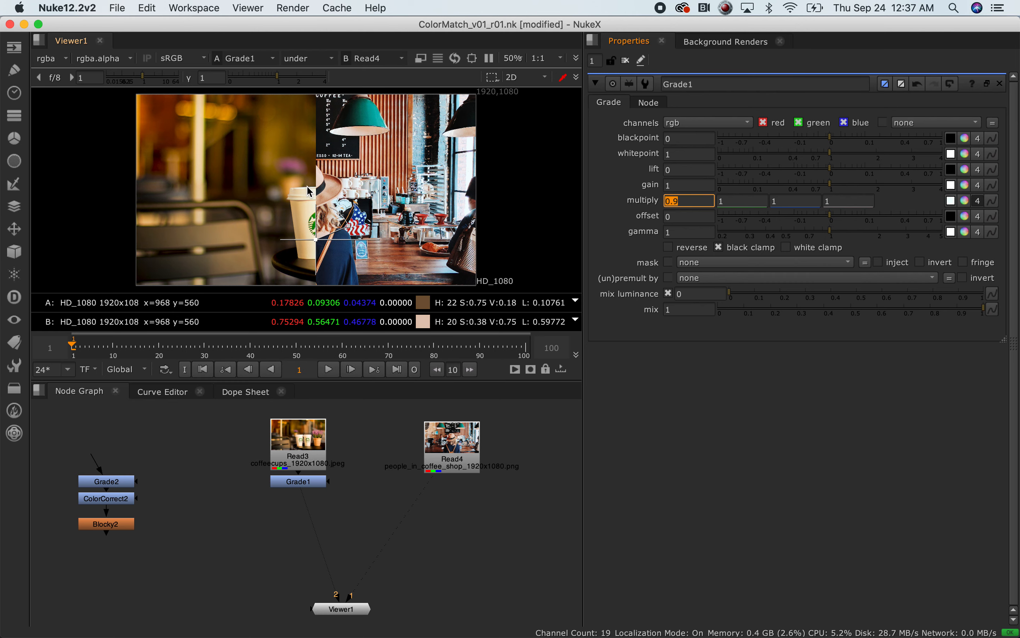
pyautogui.click(674, 202)
pyautogui.press('Return')
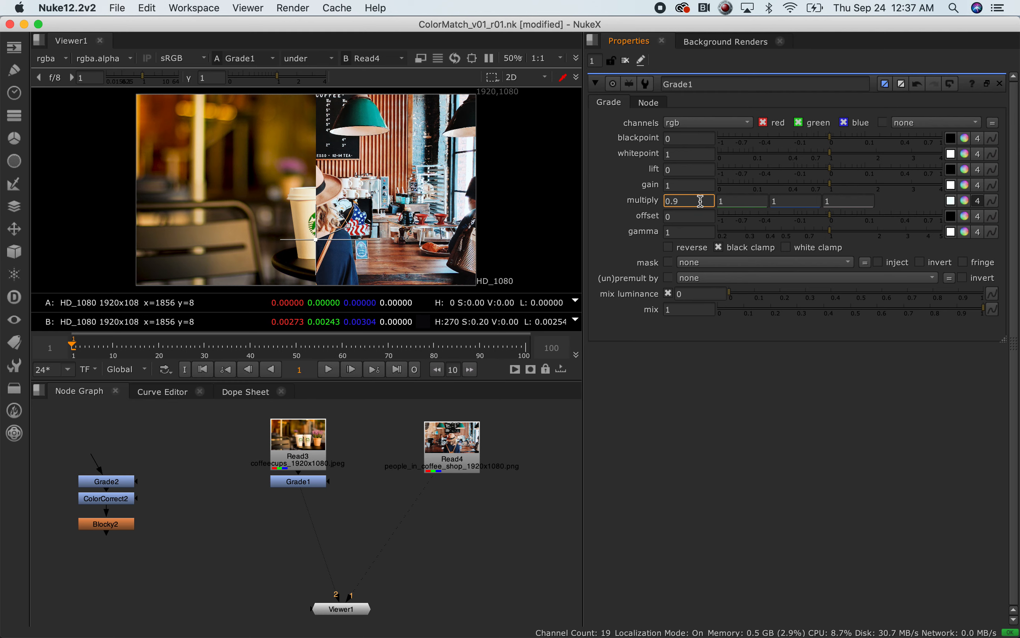
pyautogui.press('Return')
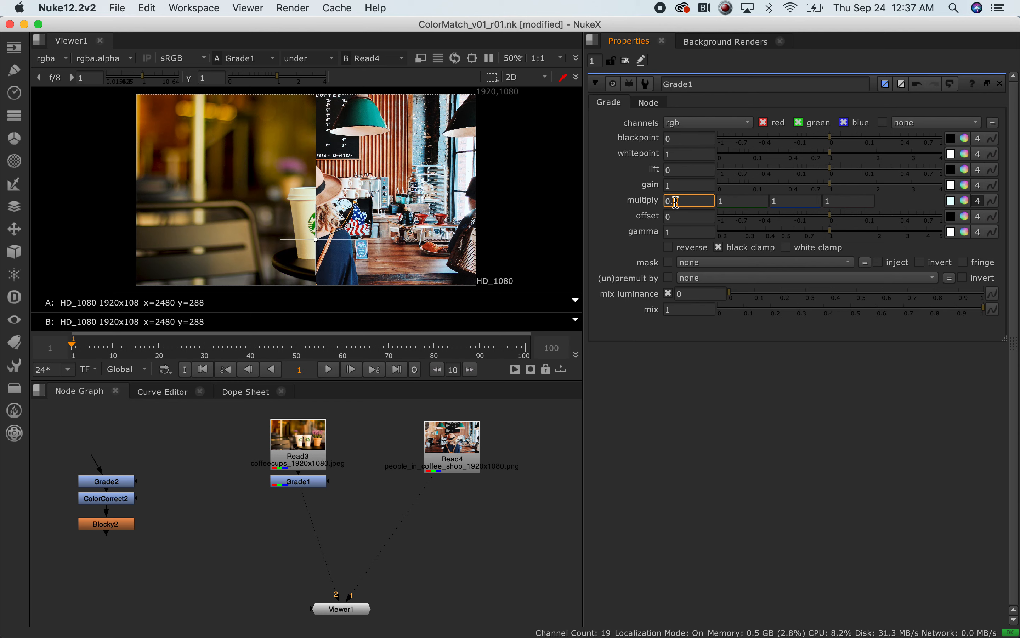
pyautogui.press('Down')
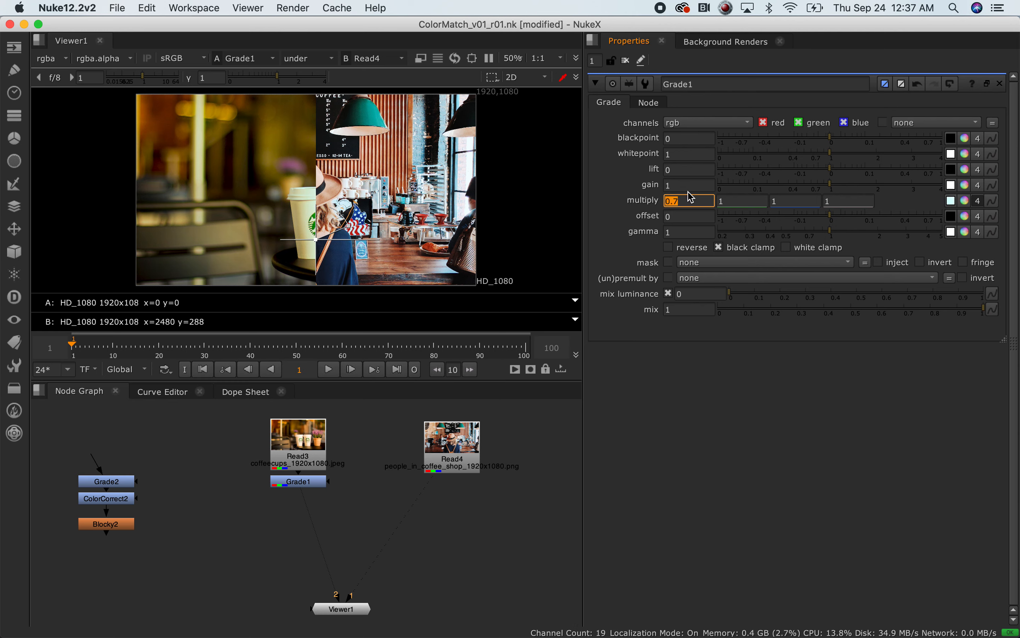
pyautogui.press('Up')
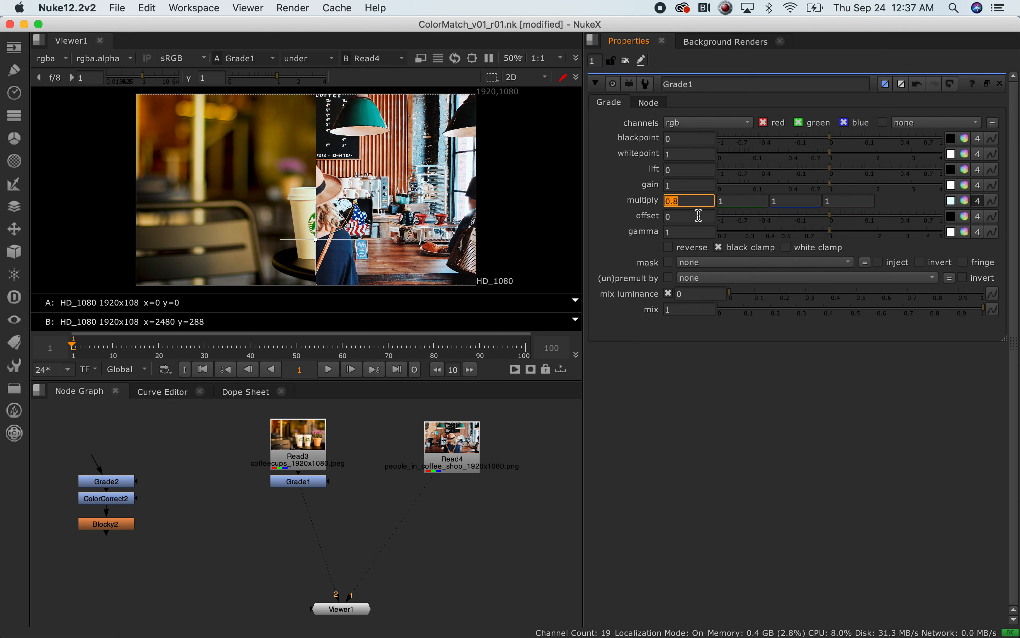
# Fine-tune the red multiply value of Grade1 to 0.83.
pyautogui.write('1')
pyautogui.press('Return')
pyautogui.click(685, 203)
pyautogui.moveTo(690, 201); pyautogui.dragTo(679, 203)
pyautogui.write('3')
pyautogui.press('Return')
pyautogui.moveTo(688, 202); pyautogui.dragTo(679, 204)
pyautogui.click(701, 198)
pyautogui.moveTo(688, 203); pyautogui.dragTo(678, 203)
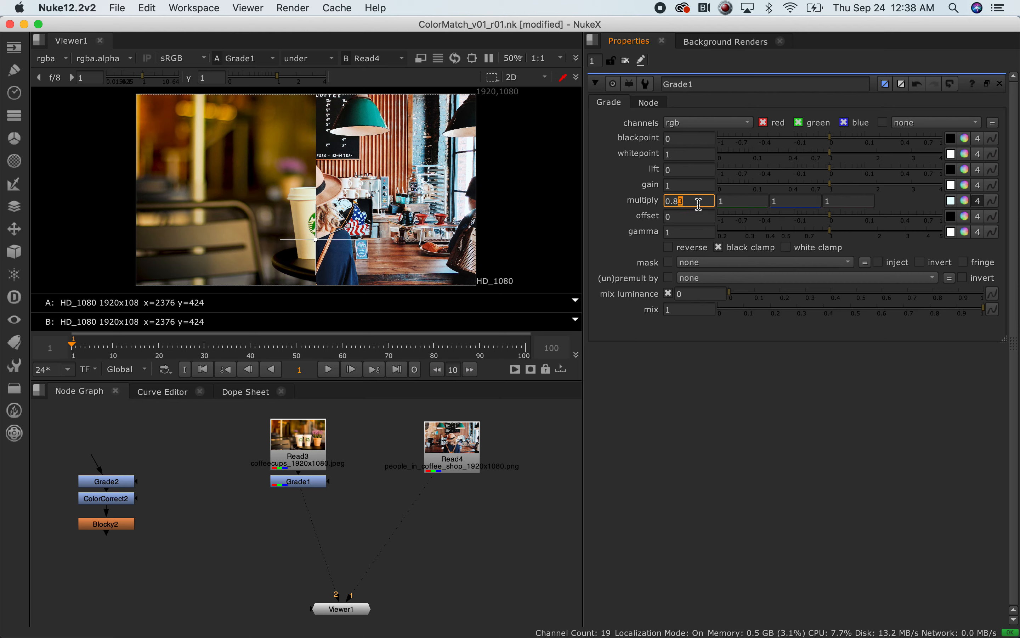
pyautogui.click(698, 205)
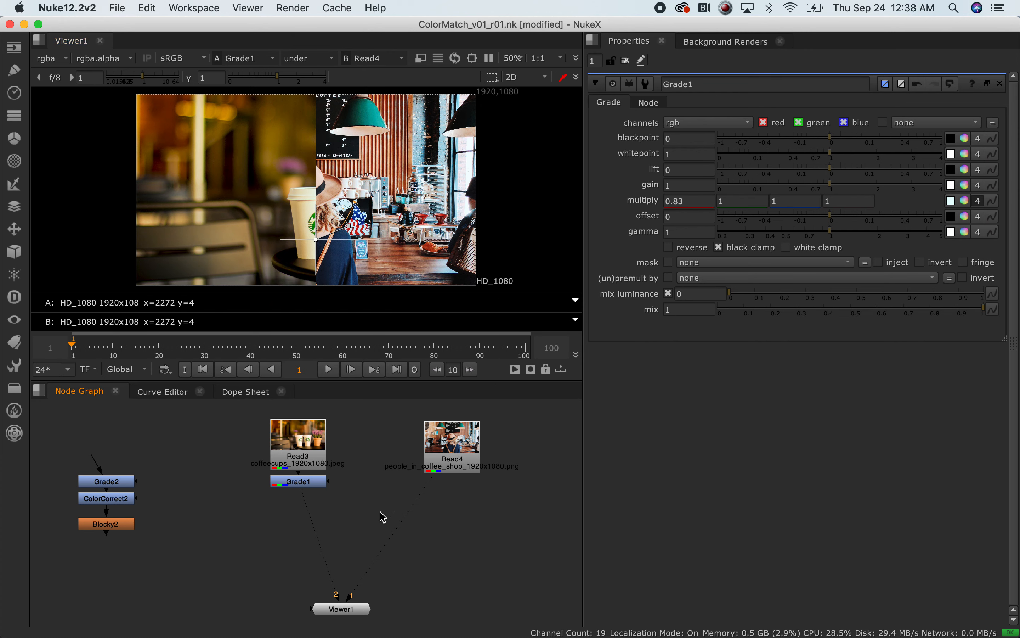
# Disable and re-enable Grade1 repeatedly to compare the coffee cups image with and without the red reduction.
pyautogui.click(308, 482)
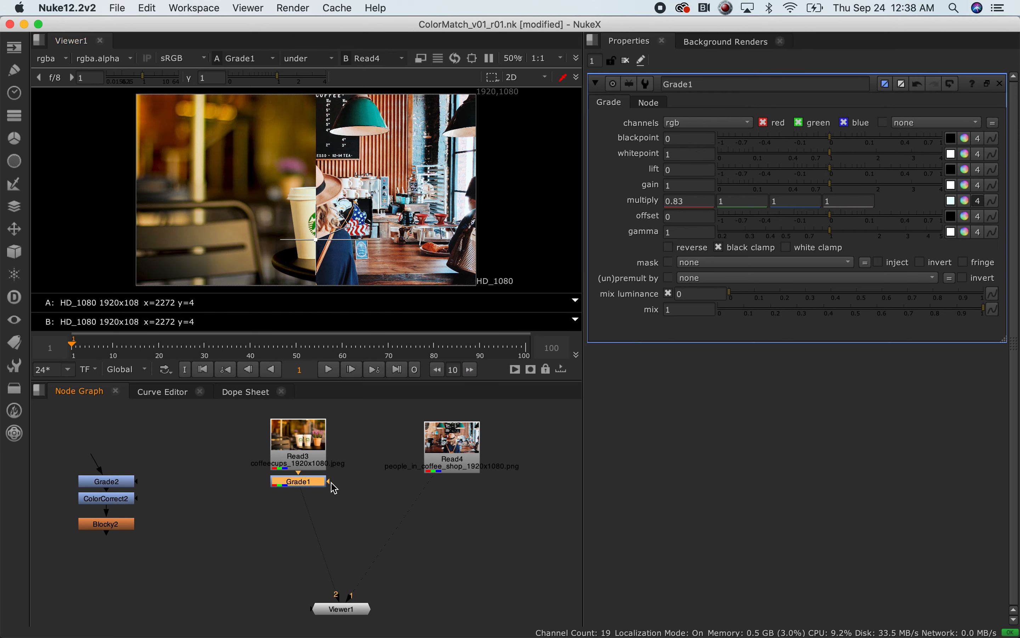
pyautogui.press('d')
pyautogui.press('d')
pyautogui.press('d')
pyautogui.press('d')
pyautogui.click(320, 495)
pyautogui.moveTo(352, 472); pyautogui.dragTo(244, 502)
pyautogui.moveTo(335, 469); pyautogui.dragTo(246, 500)
pyautogui.press('d')
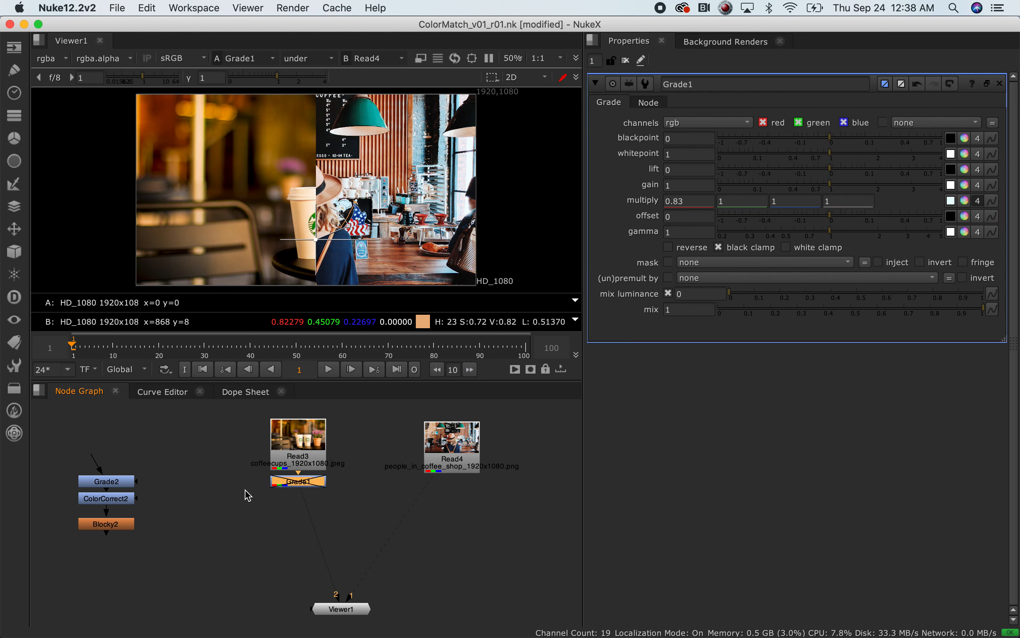
pyautogui.press('d')
pyautogui.press('d')
pyautogui.press('d')
pyautogui.click(375, 492)
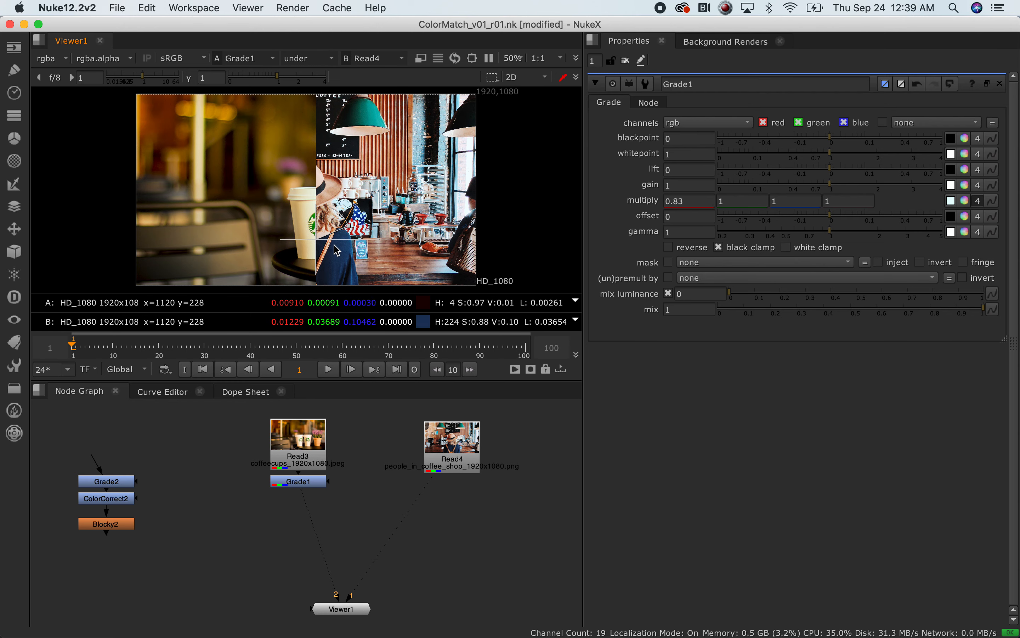
# Raise Grade1's blue multiply, trying 1.2, 1.3, 1.5 and 1.4, and settle on 1.35.
pyautogui.click(784, 206)
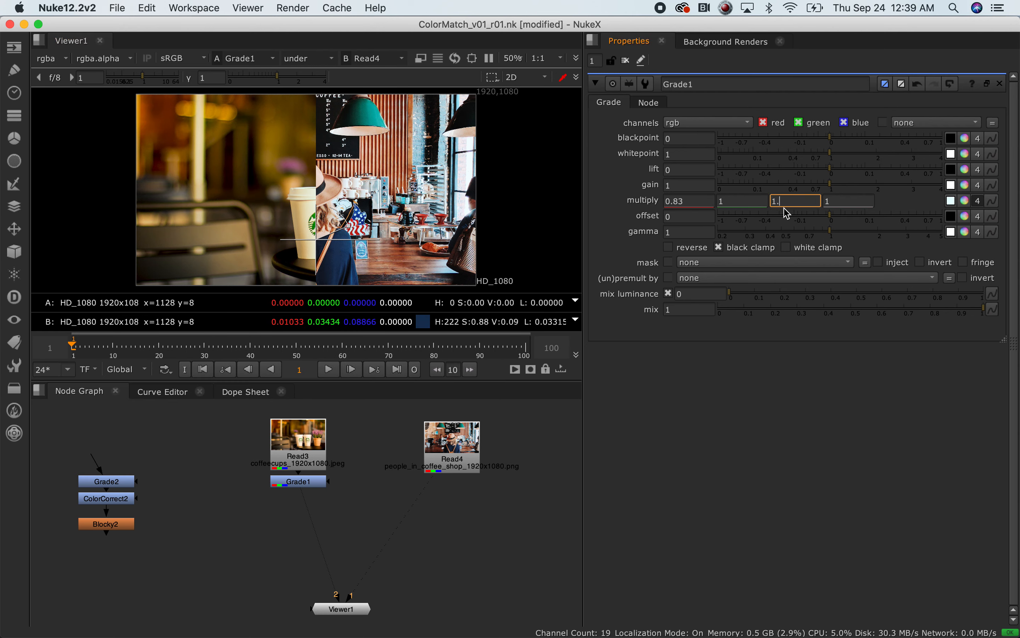
pyautogui.write('.2')
pyautogui.press('Return')
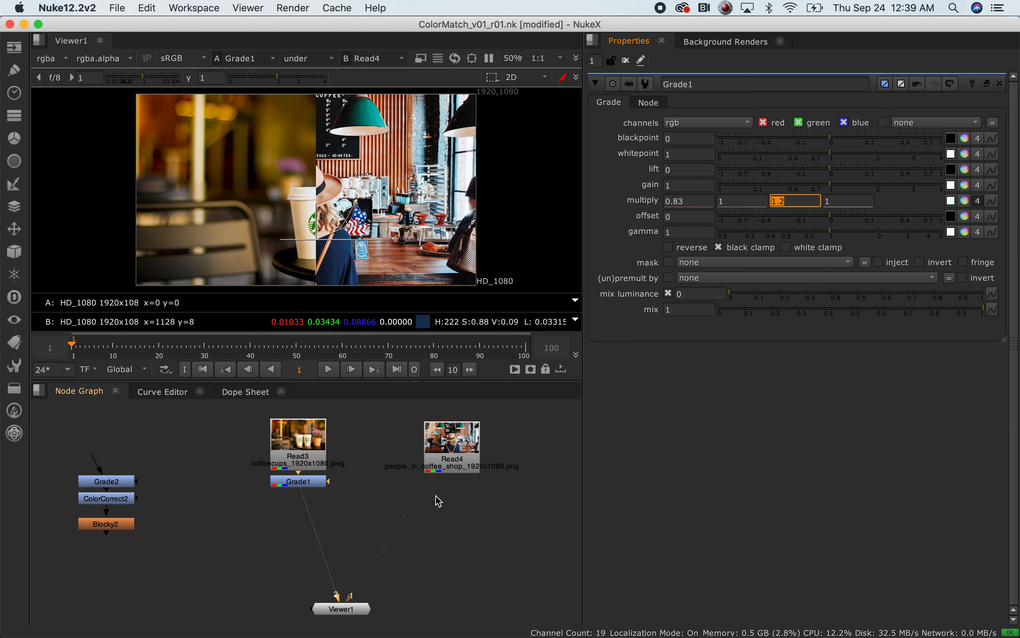
pyautogui.write('1.3')
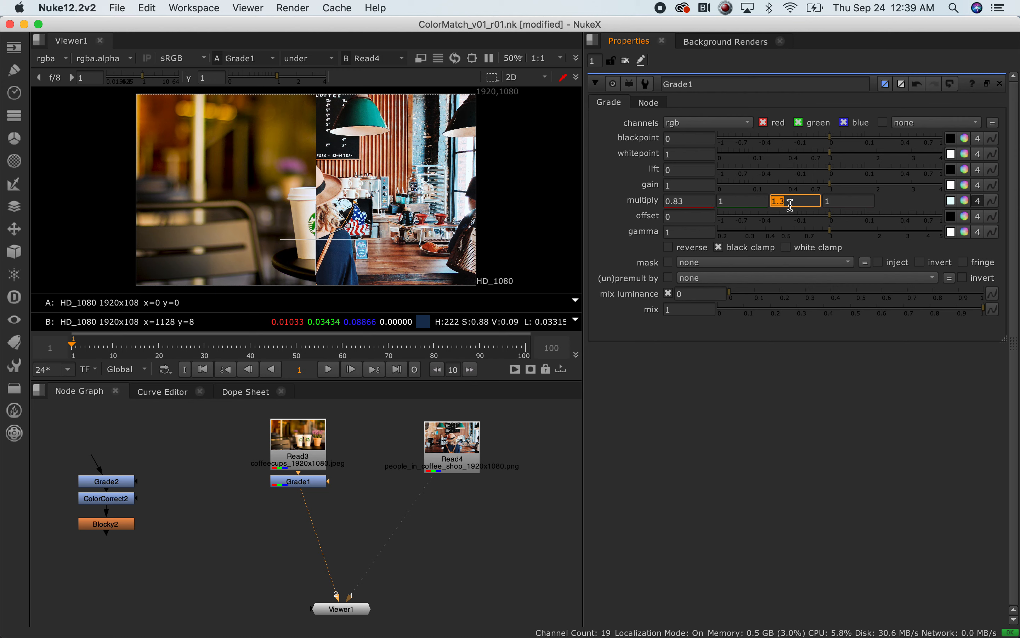
pyautogui.click(798, 206)
pyautogui.press('Up')
pyautogui.moveTo(793, 200); pyautogui.dragTo(778, 203)
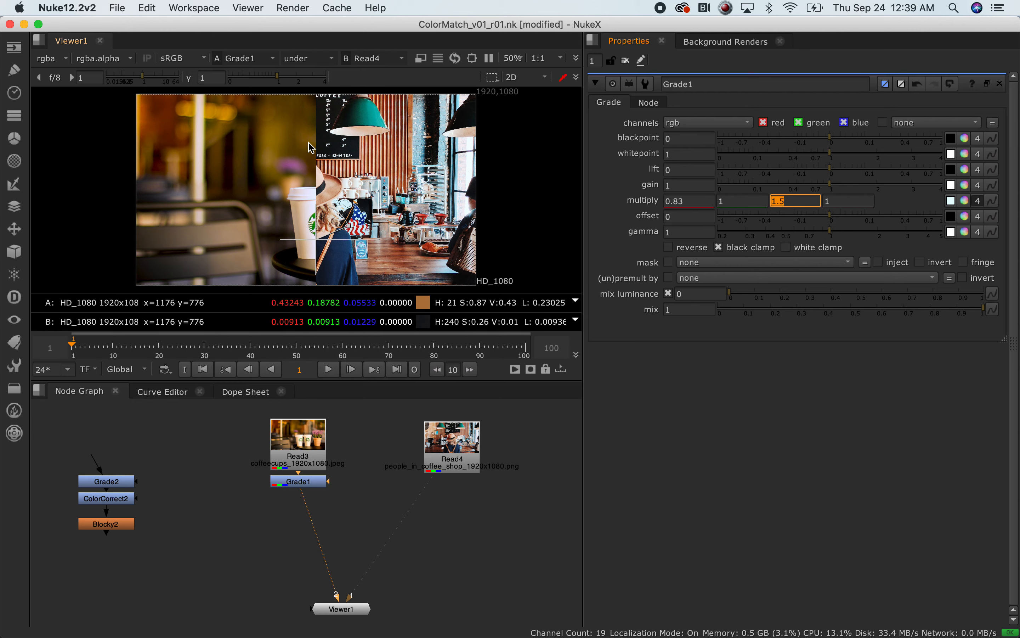
pyautogui.click(795, 202)
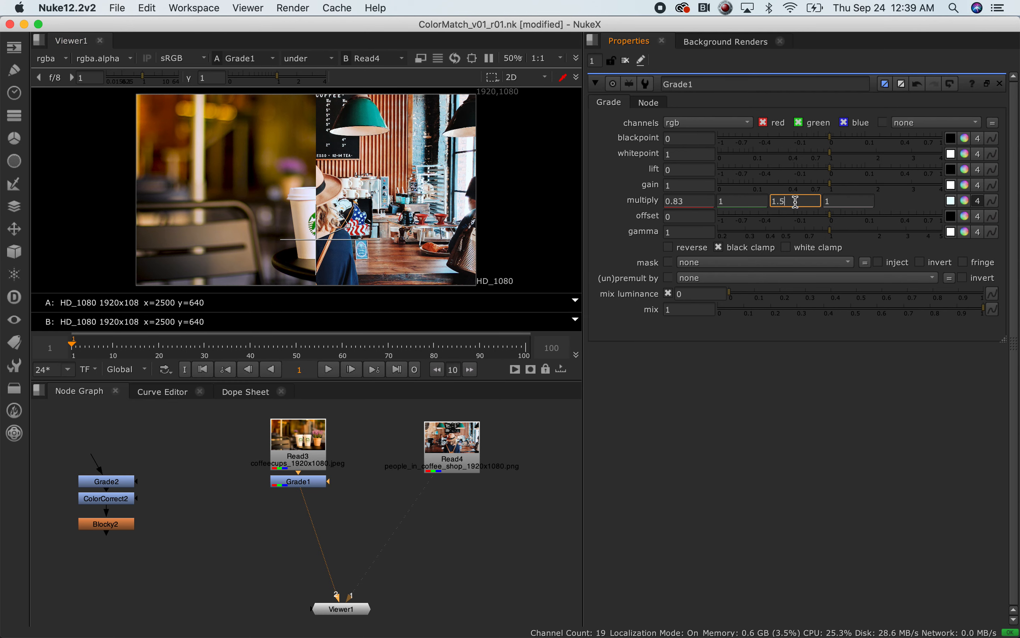
pyautogui.write('4')
pyautogui.press('Return')
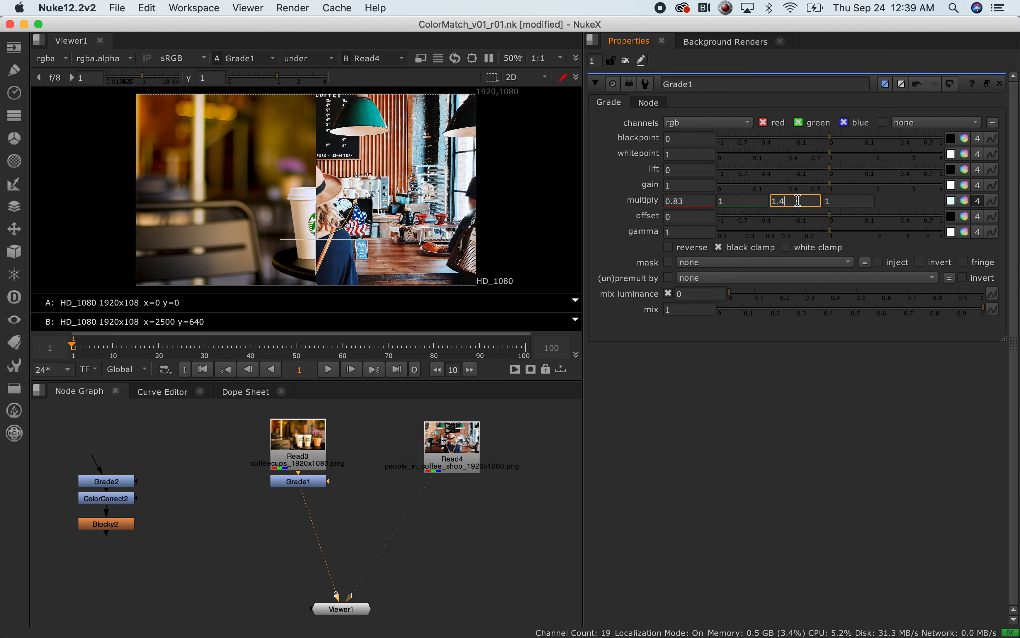
pyautogui.press('Return')
pyautogui.click(453, 548)
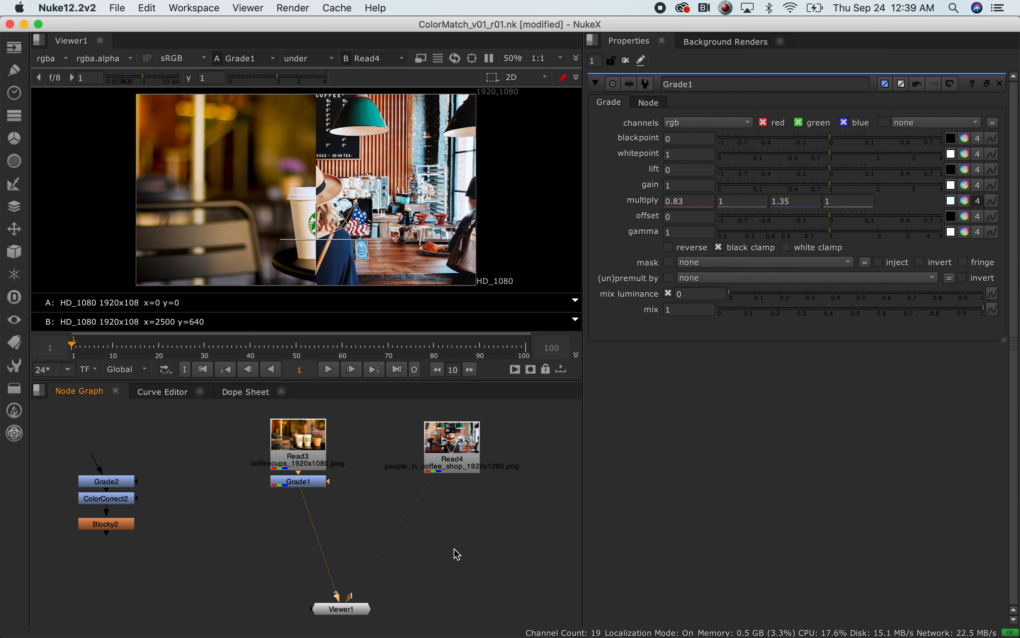
# Move Grade1 slightly down below Read3 and toggle it off and on to compare the grade.
pyautogui.click(319, 485)
pyautogui.moveTo(314, 485); pyautogui.dragTo(335, 490)
pyautogui.press('d')
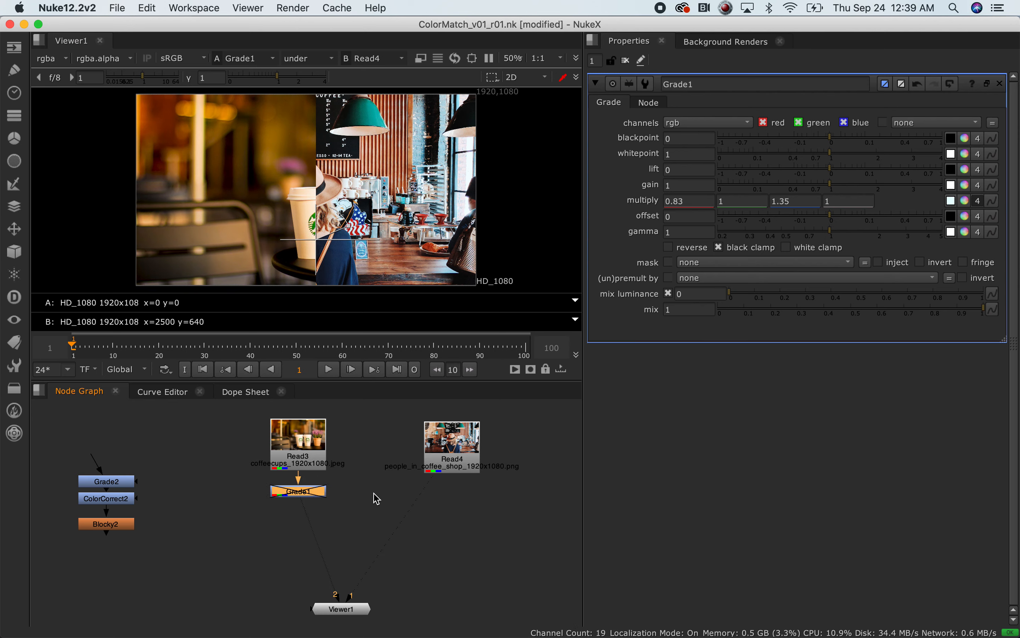
pyautogui.press('d')
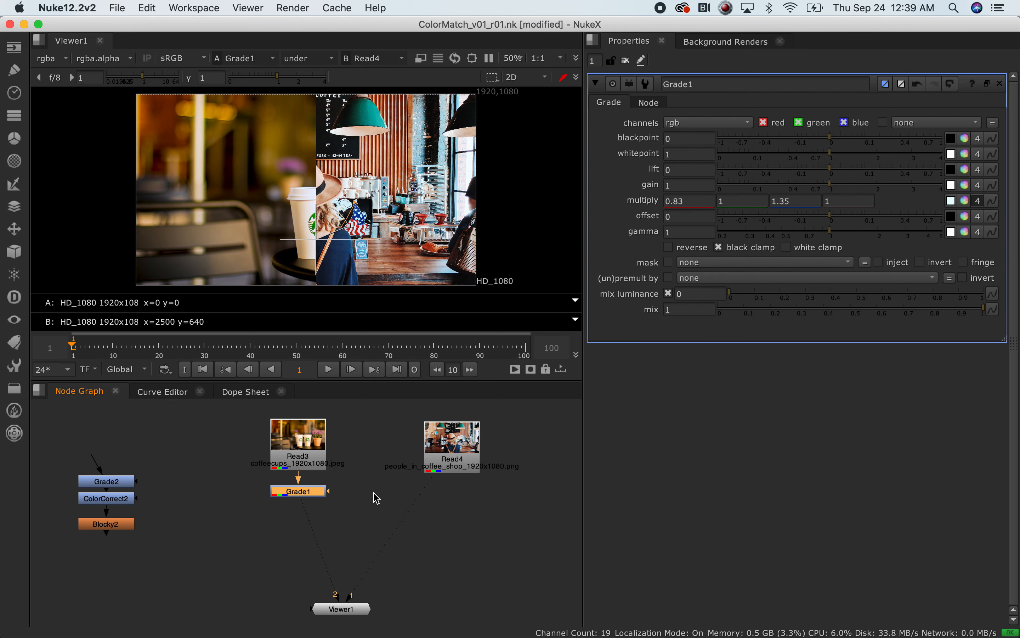
pyautogui.press('d')
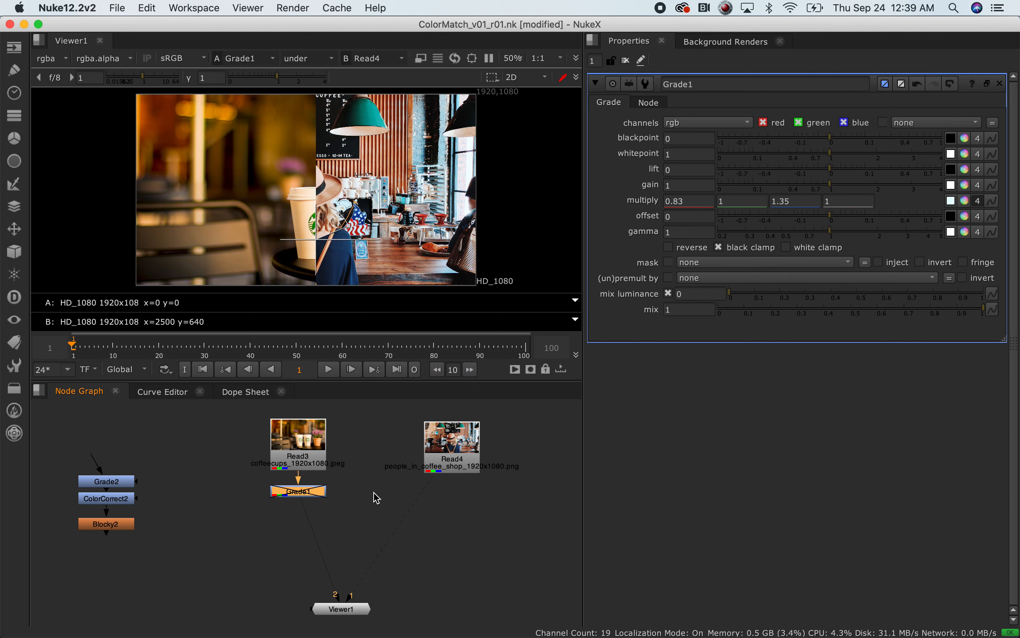
pyautogui.press('d')
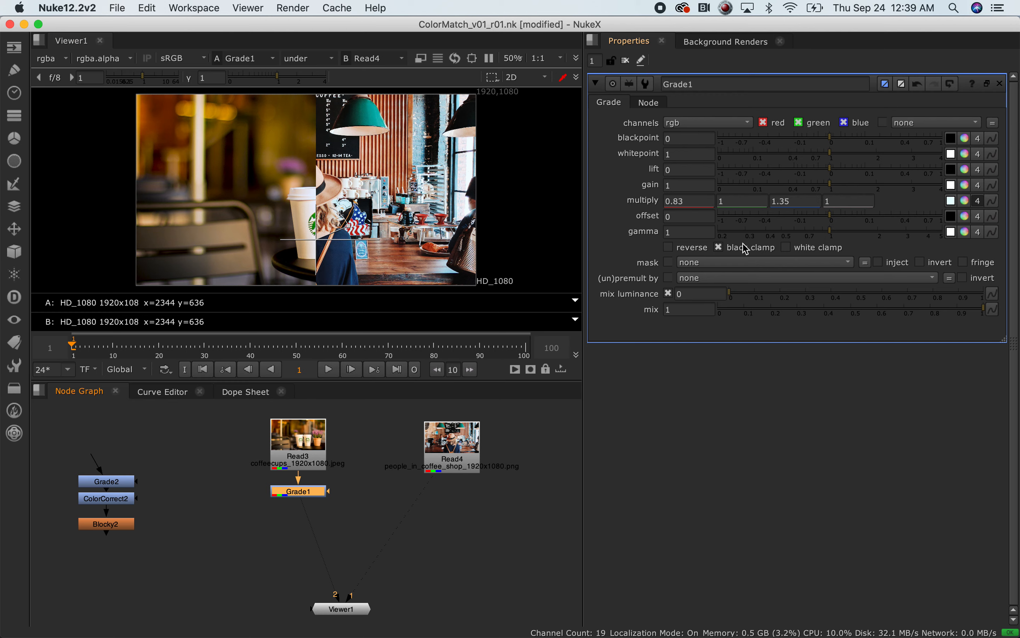
pyautogui.click(792, 203)
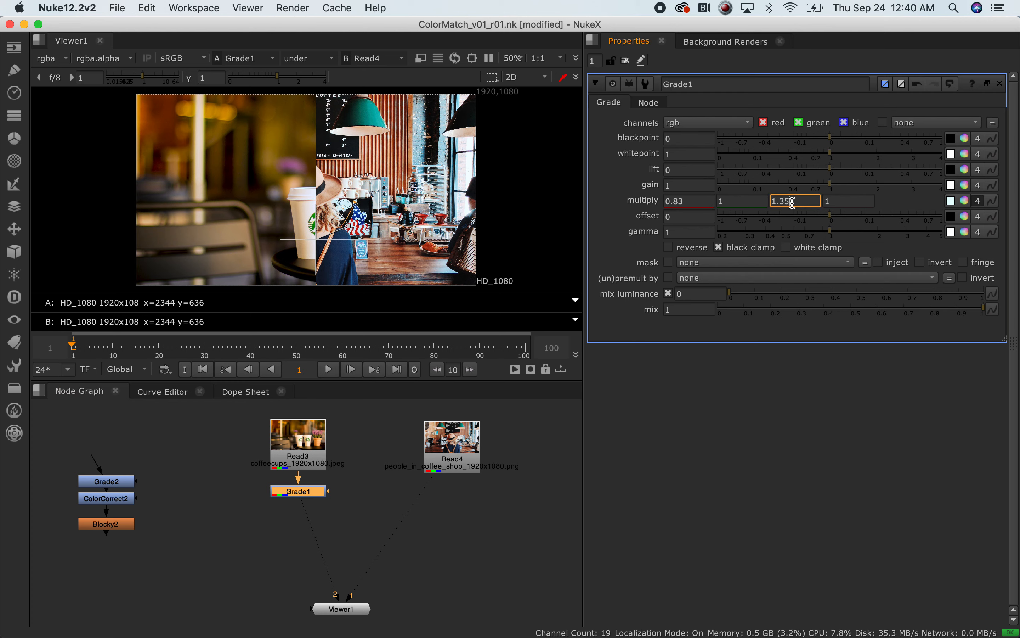
pyautogui.moveTo(792, 202); pyautogui.dragTo(783, 204)
pyautogui.moveTo(688, 204); pyautogui.dragTo(673, 202)
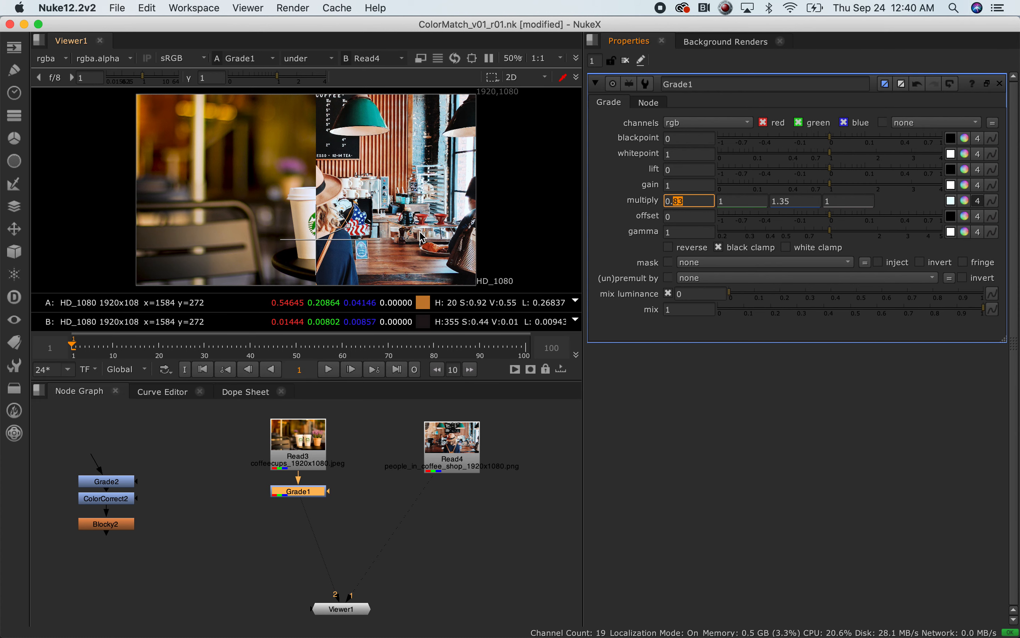
pyautogui.click(791, 206)
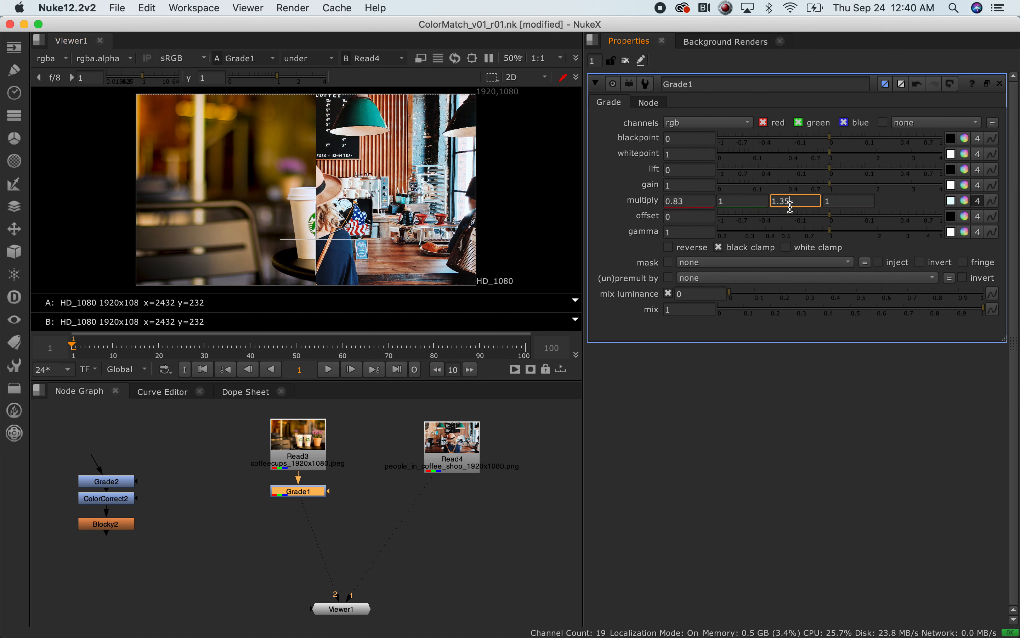
pyautogui.click(363, 576)
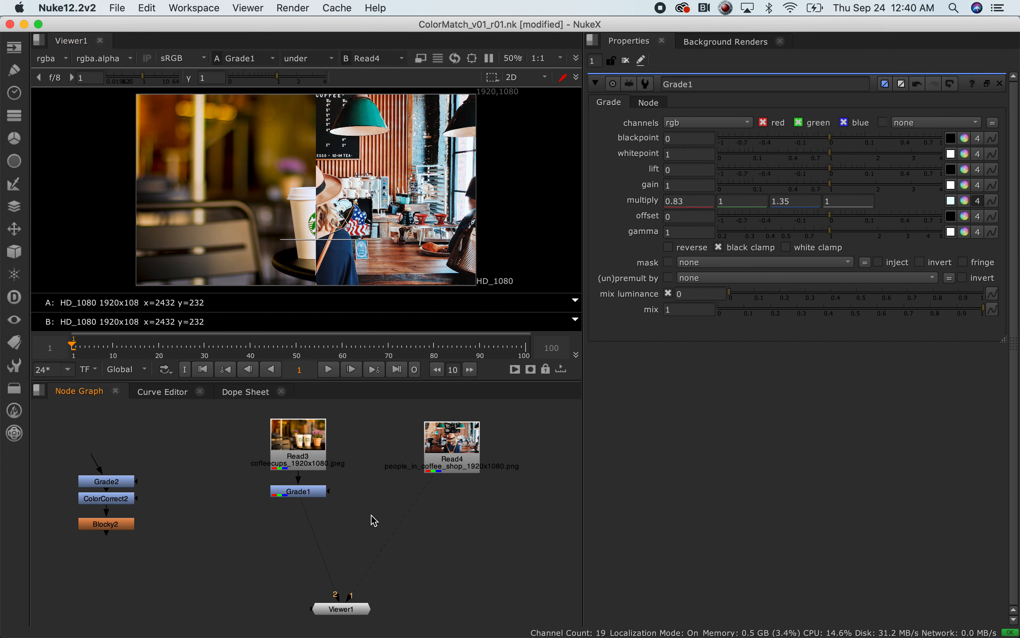
# Nudge Grade1 slightly down and raise its blue multiply through 1.4 to 1.5.
pyautogui.click(323, 492)
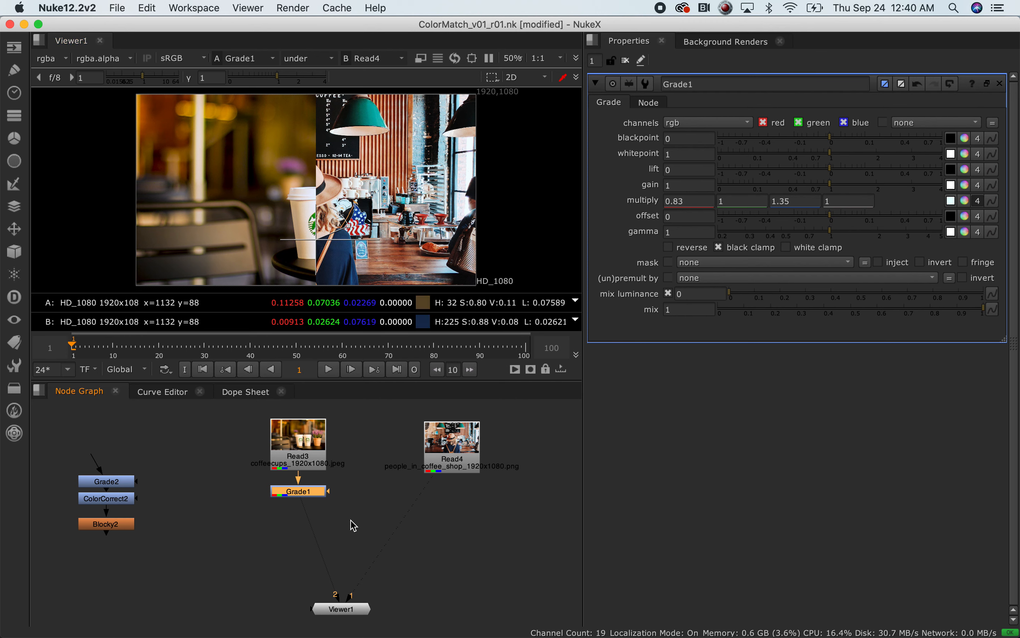
pyautogui.moveTo(317, 499); pyautogui.dragTo(317, 502)
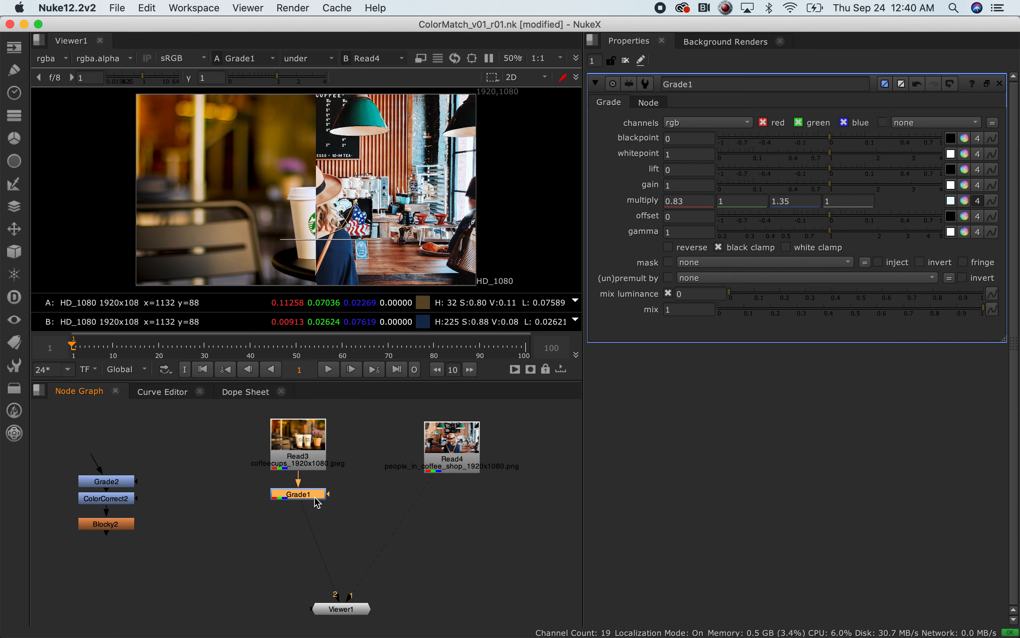
pyautogui.doubleClick(772, 203)
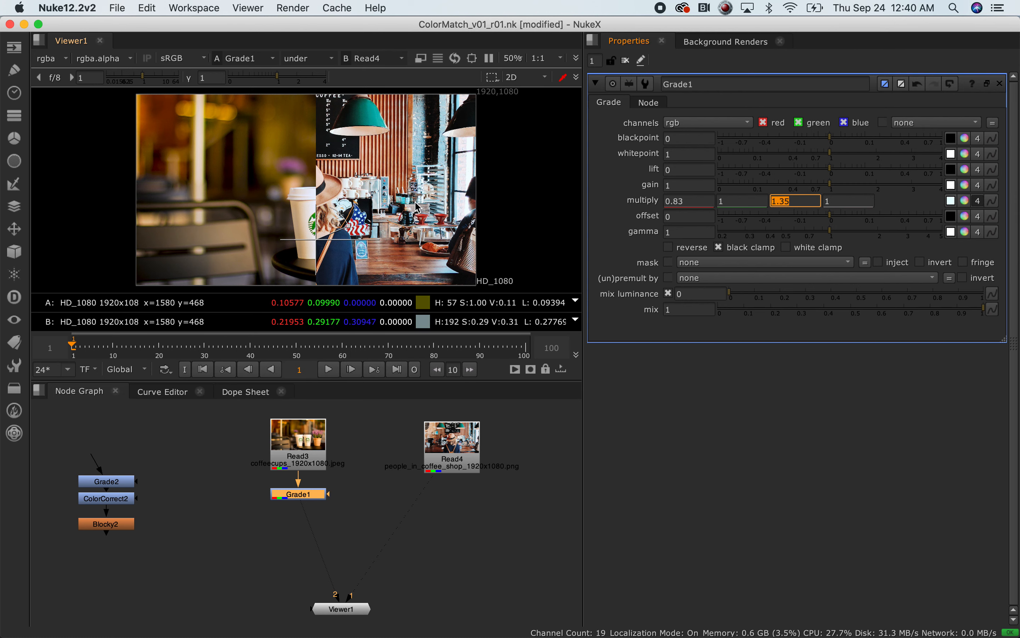
pyautogui.moveTo(796, 203); pyautogui.dragTo(781, 203)
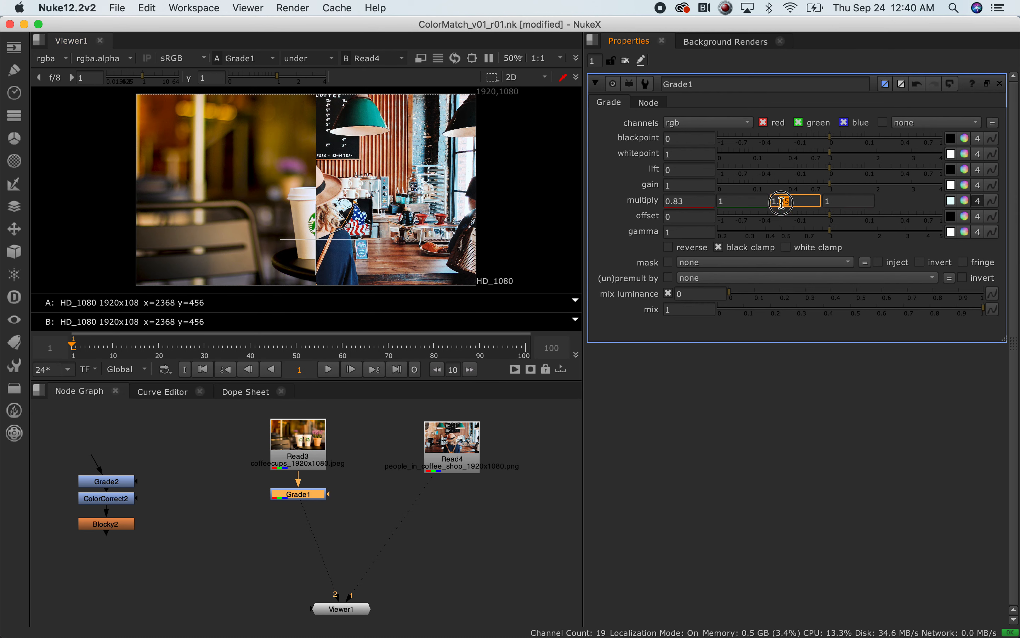
pyautogui.write('4')
pyautogui.press('Return')
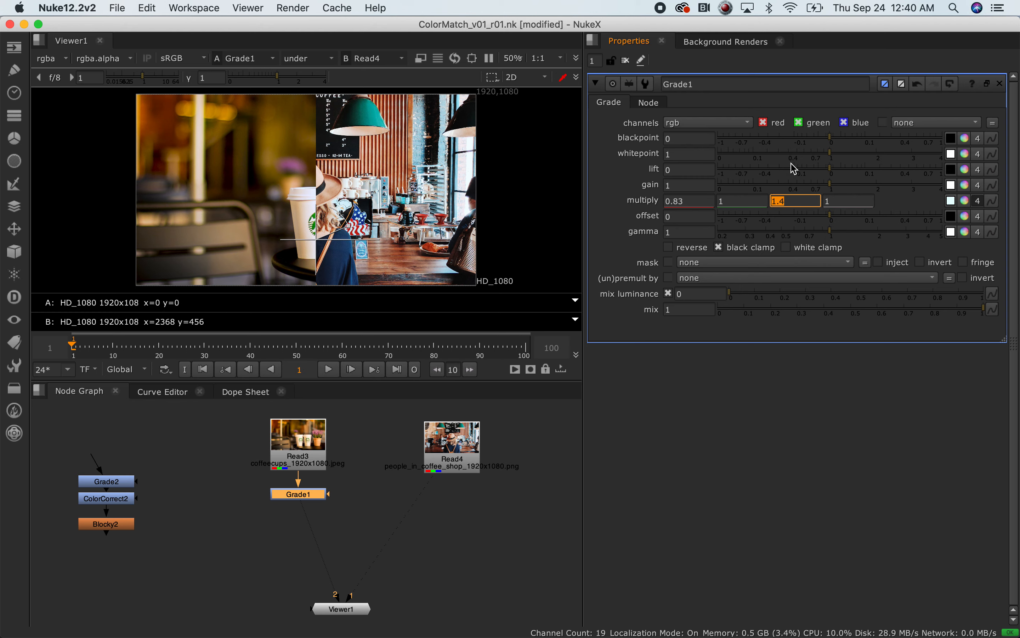
pyautogui.click(790, 200)
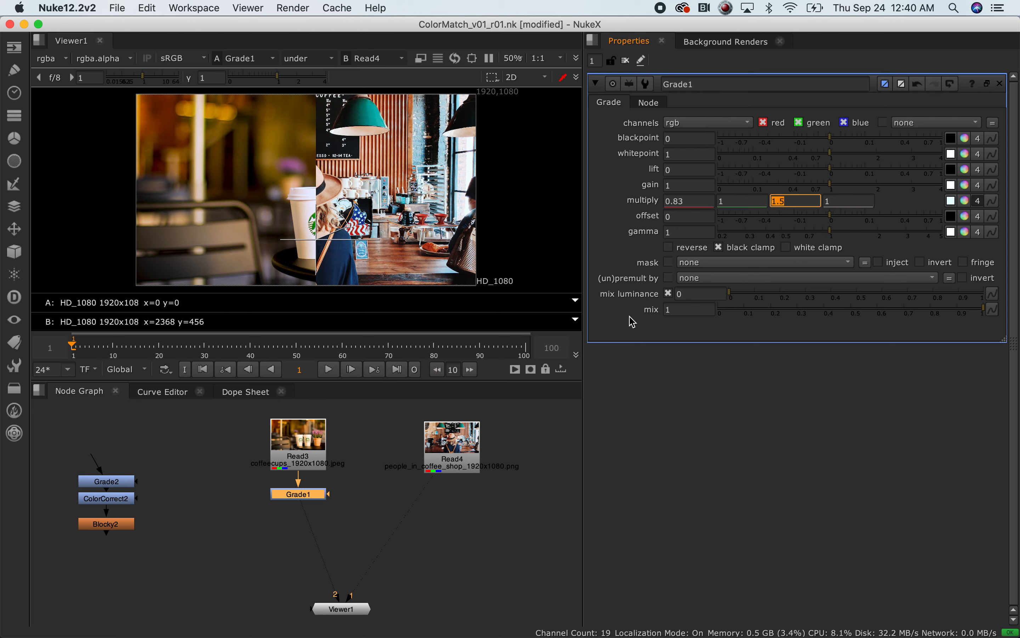
# Set Grade1's blue multiply to 1.4.
pyautogui.click(433, 553)
pyautogui.click(788, 203)
pyautogui.press('BackSpace')
pyautogui.write('4')
pyautogui.press('Return')
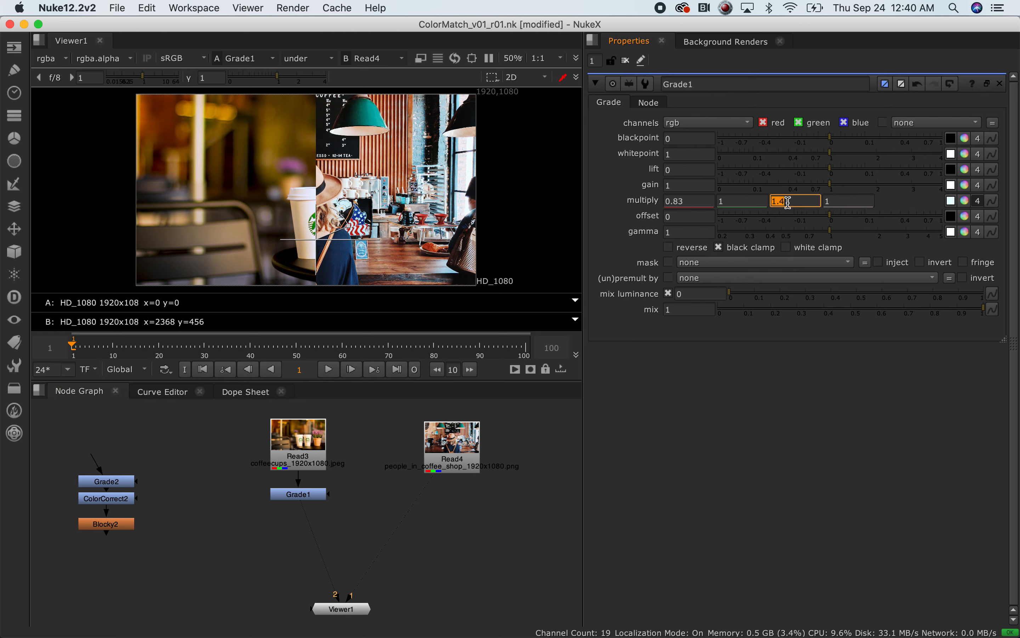
pyautogui.click(415, 551)
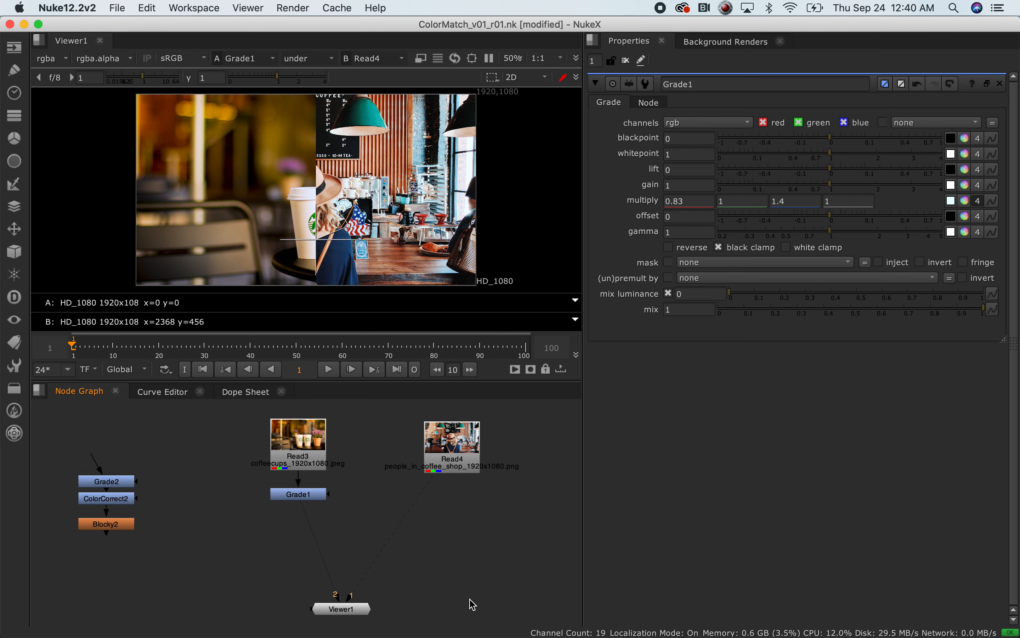
# Add a Saturation node after Grade1 and nudge it slightly down to space it from the grade.
pyautogui.click(307, 494)
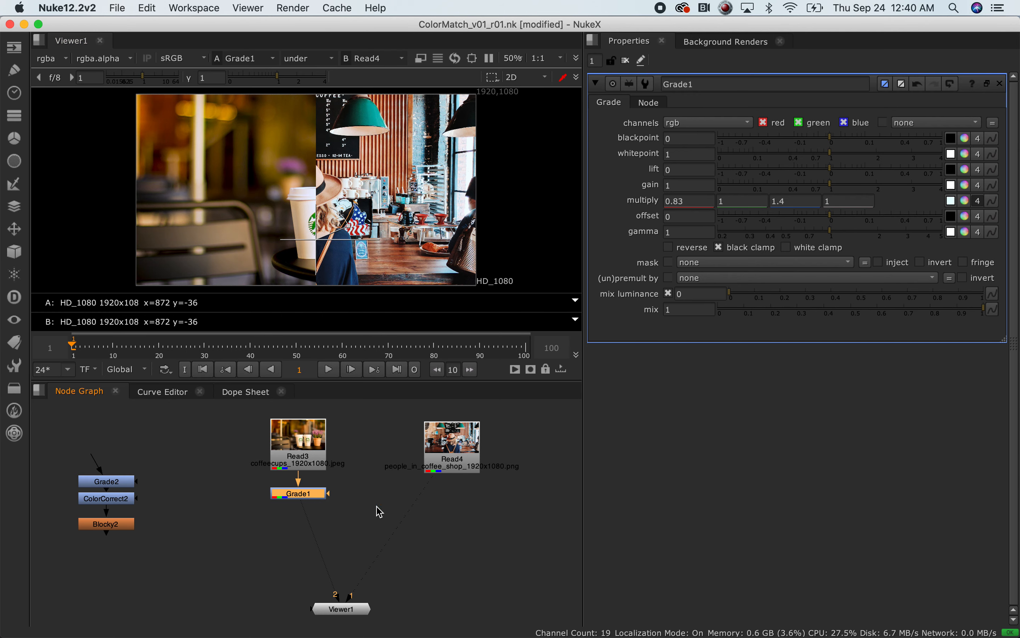
pyautogui.press('Tab')
pyautogui.write('s')
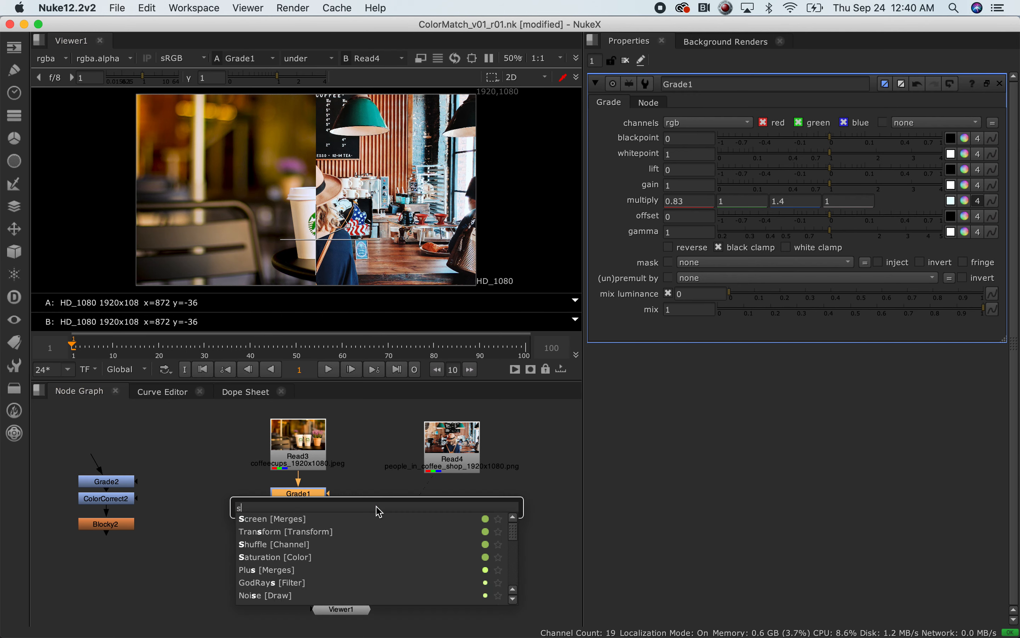
pyautogui.write('atur')
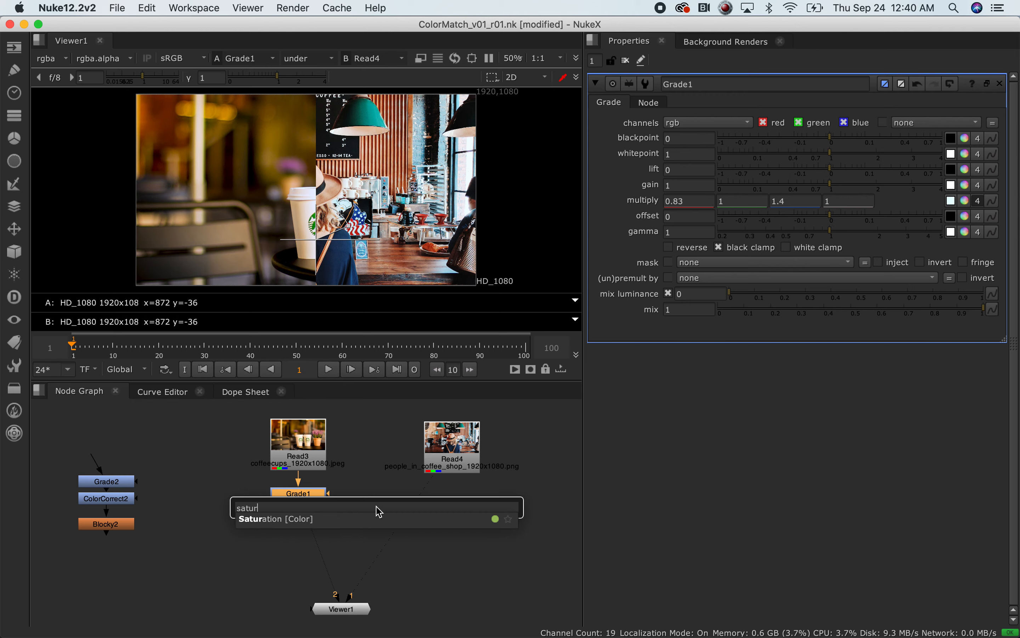
pyautogui.press('Return')
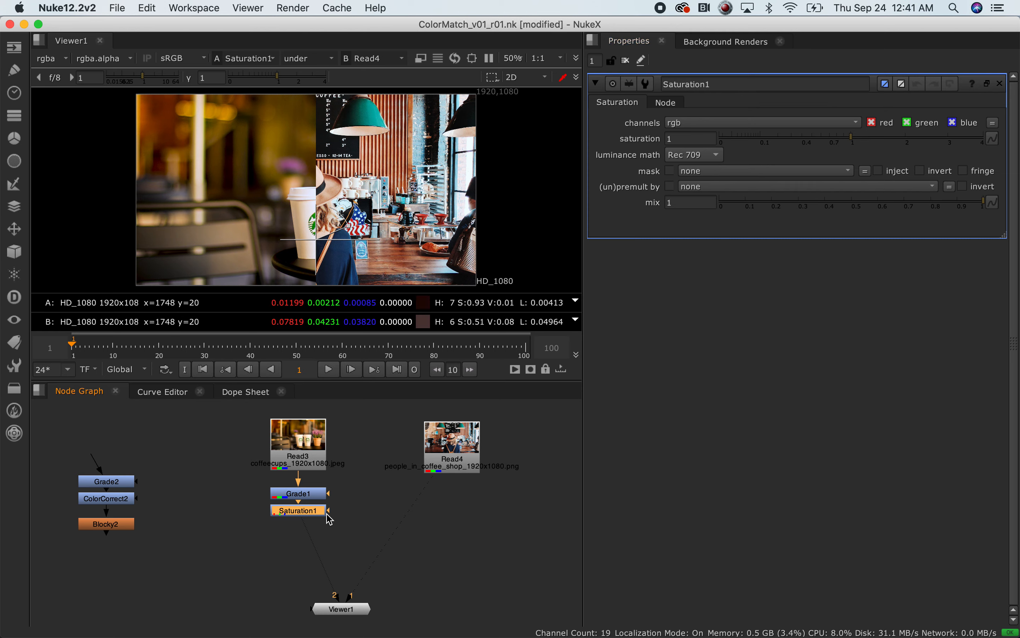
pyautogui.moveTo(325, 518); pyautogui.dragTo(324, 524)
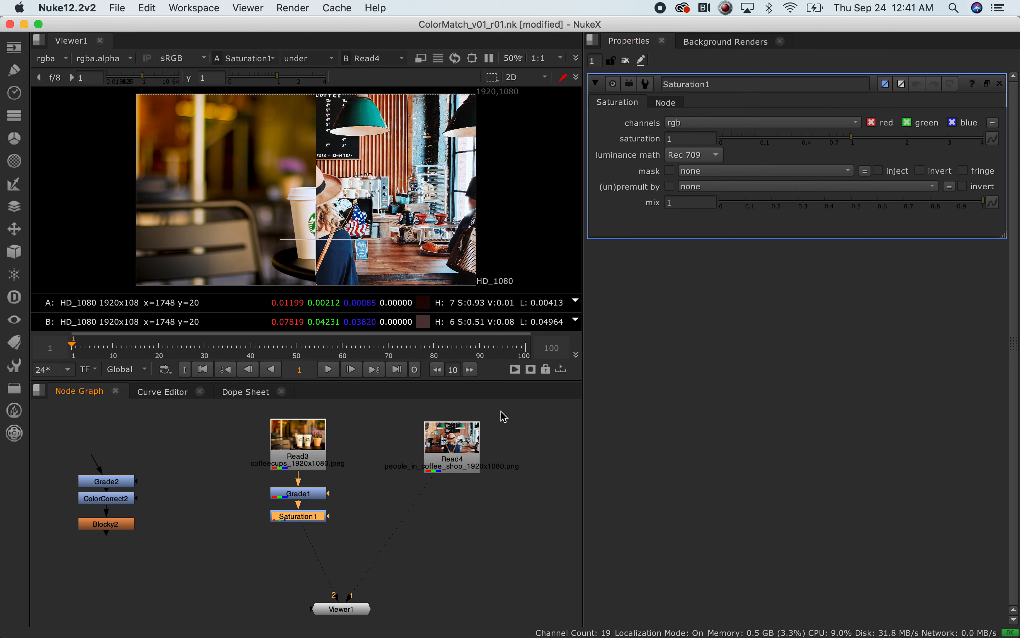
# Reduce Saturation1's saturation to 0.88 and toggle the node off and on to compare.
pyautogui.moveTo(852, 144)
pyautogui.mouseDown()
pyautogui.moveTo(836, 141)
pyautogui.moveTo(853, 142)
pyautogui.moveTo(846, 146)
pyautogui.mouseUp()
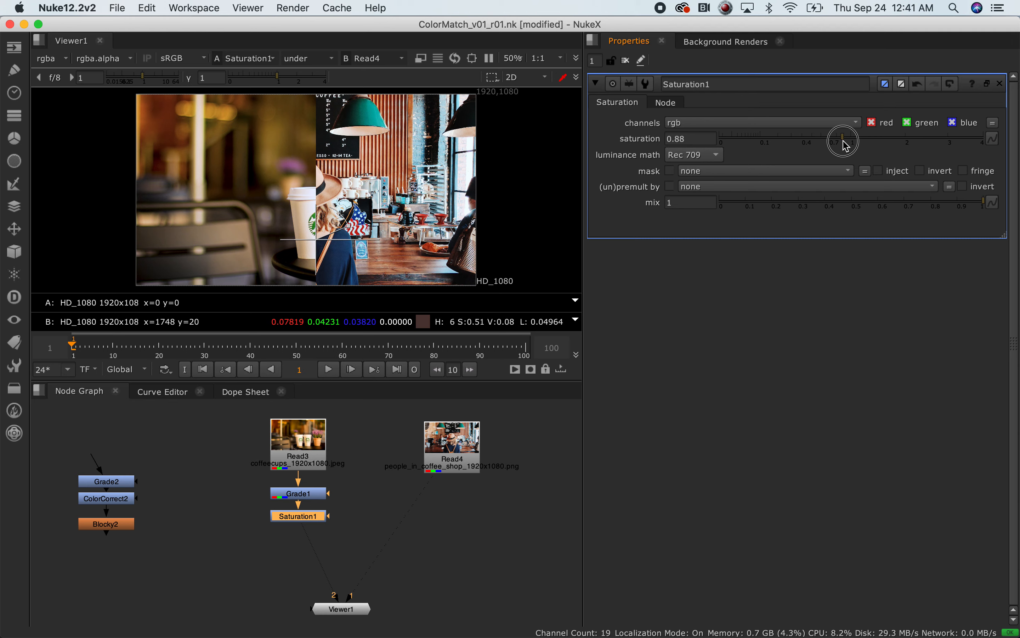
pyautogui.click(329, 521)
pyautogui.click(329, 521)
pyautogui.press('d')
pyautogui.press('d')
# Examine the desaturated coffee cups image against the coffee shop image, both close up and at reduced size.
pyautogui.scroll(3, 236, 191)
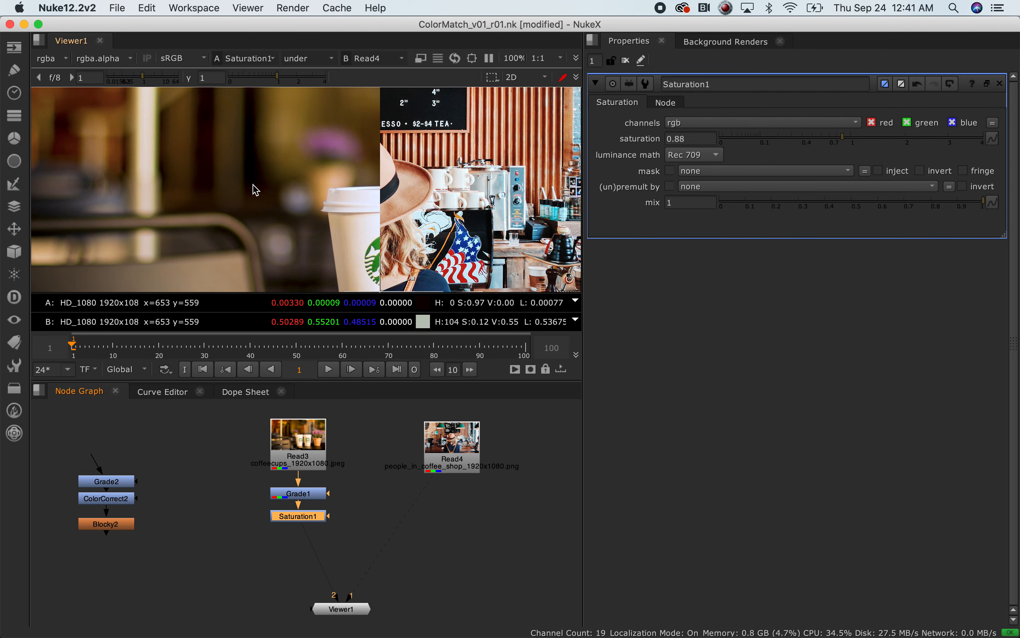
pyautogui.scroll(3, 307, 175)
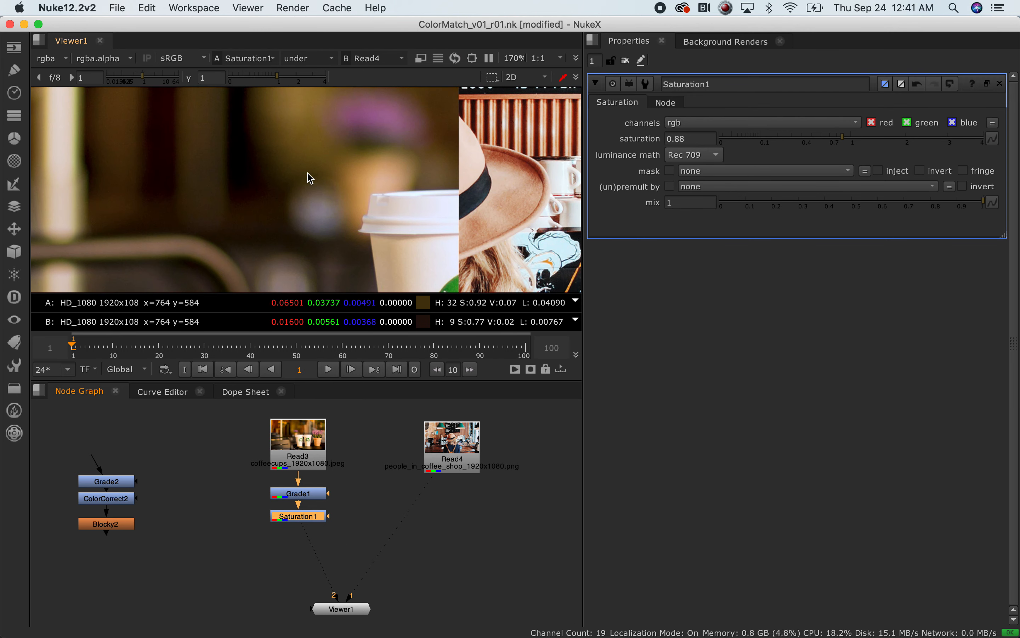
pyautogui.scroll(-5, 310, 177)
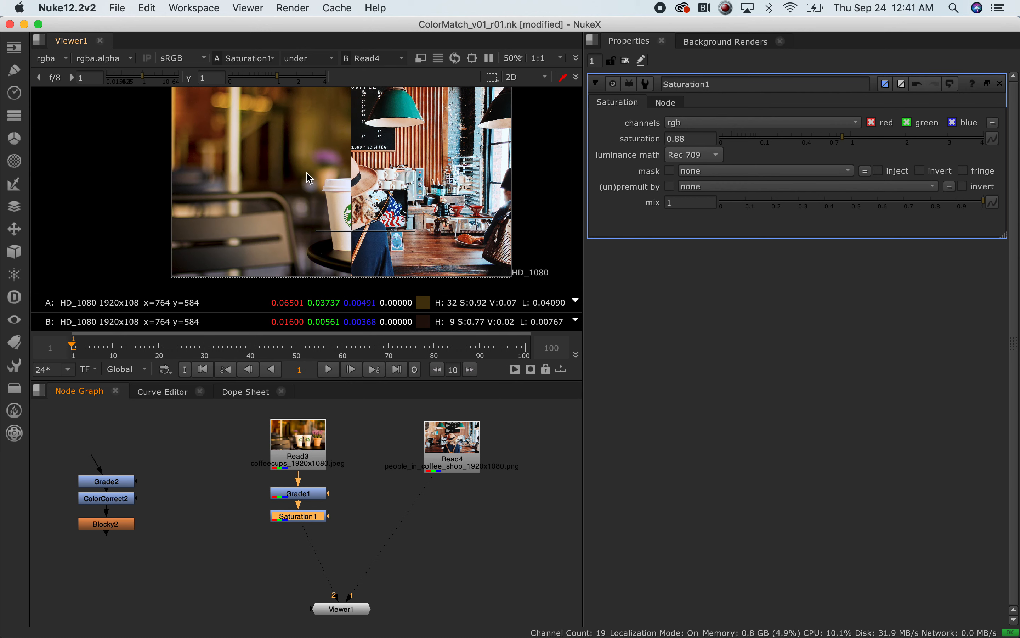
pyautogui.scroll(-1, 308, 176)
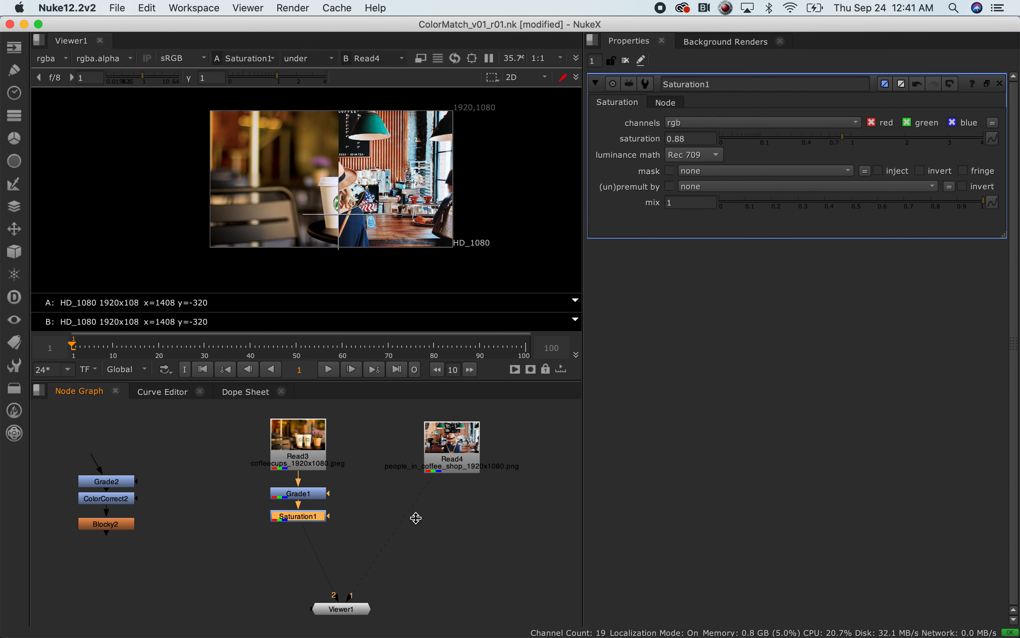
pyautogui.click(415, 585)
pyautogui.click(299, 517)
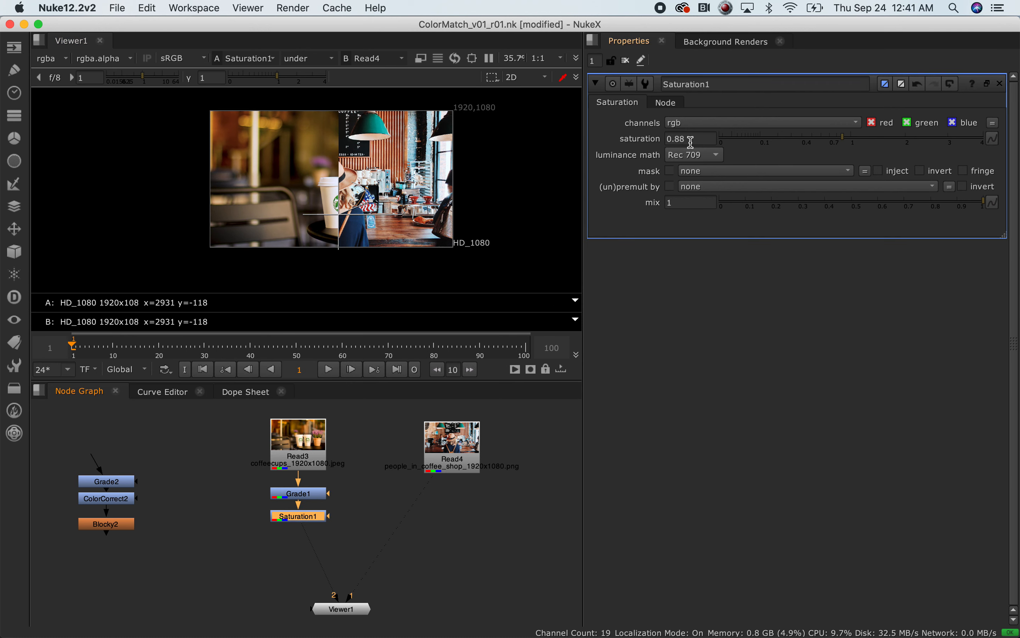
pyautogui.scroll(3, 346, 235)
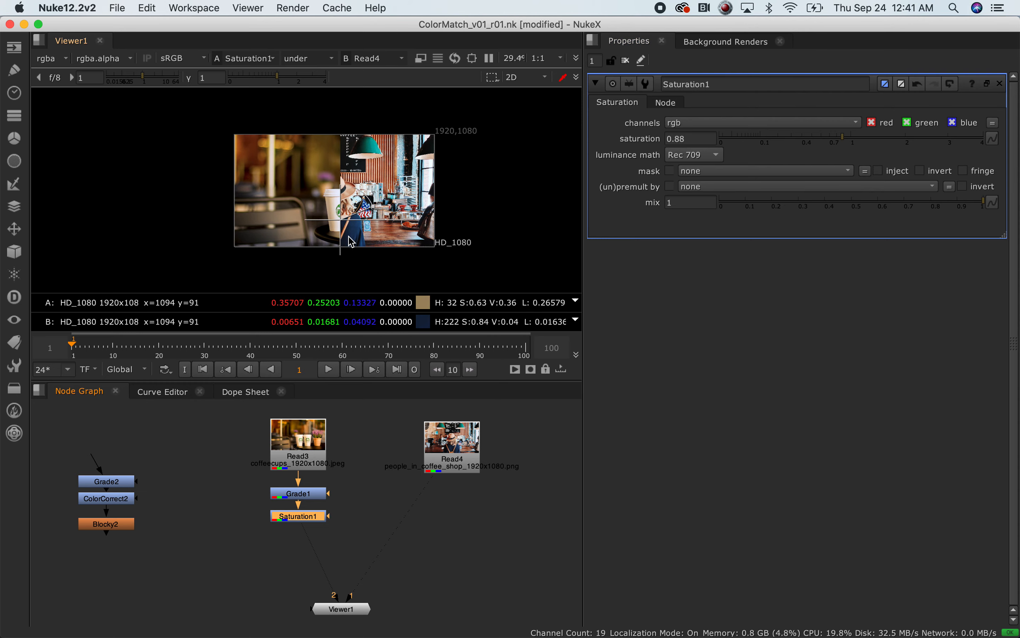
pyautogui.scroll(-3, 347, 234)
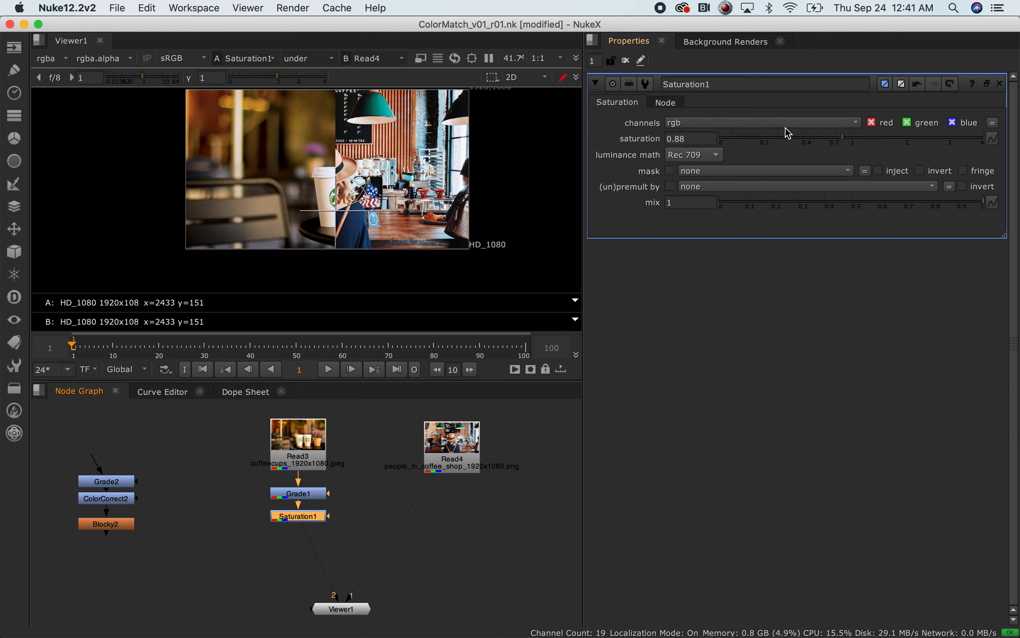
# Fine-tune Saturation1's saturation, trying 0.86 and settling on 0.87.
pyautogui.moveTo(843, 139); pyautogui.dragTo(840, 145)
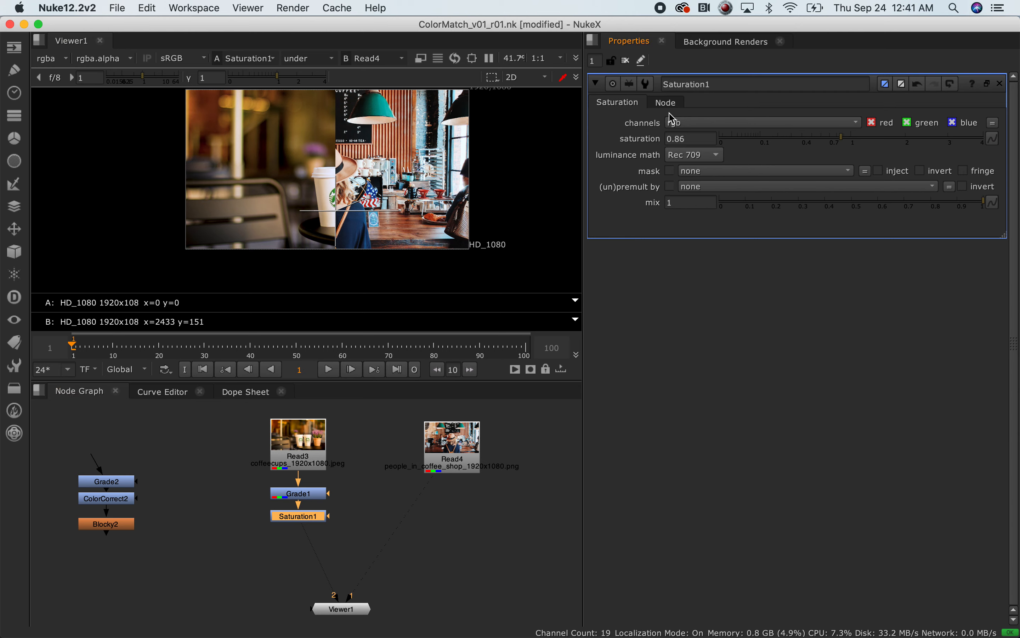
pyautogui.click(696, 138)
pyautogui.press('Up')
pyautogui.press('Return')
pyautogui.click(396, 574)
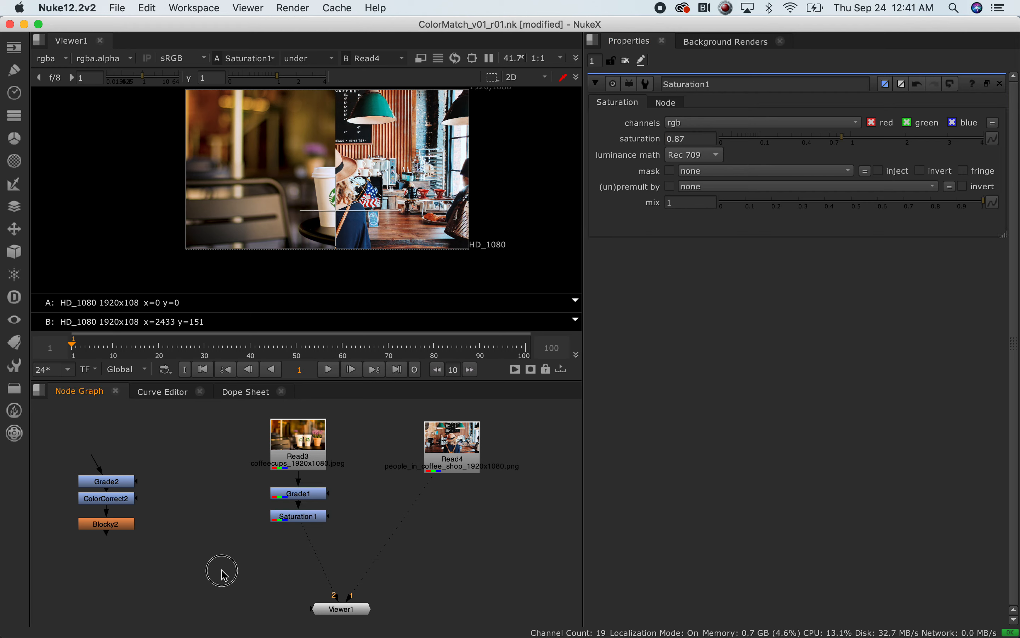
# Create an unconnected ColorCorrect node, move it beside Saturation1 and delete it.
pyautogui.press('Tab')
pyautogui.write('color')
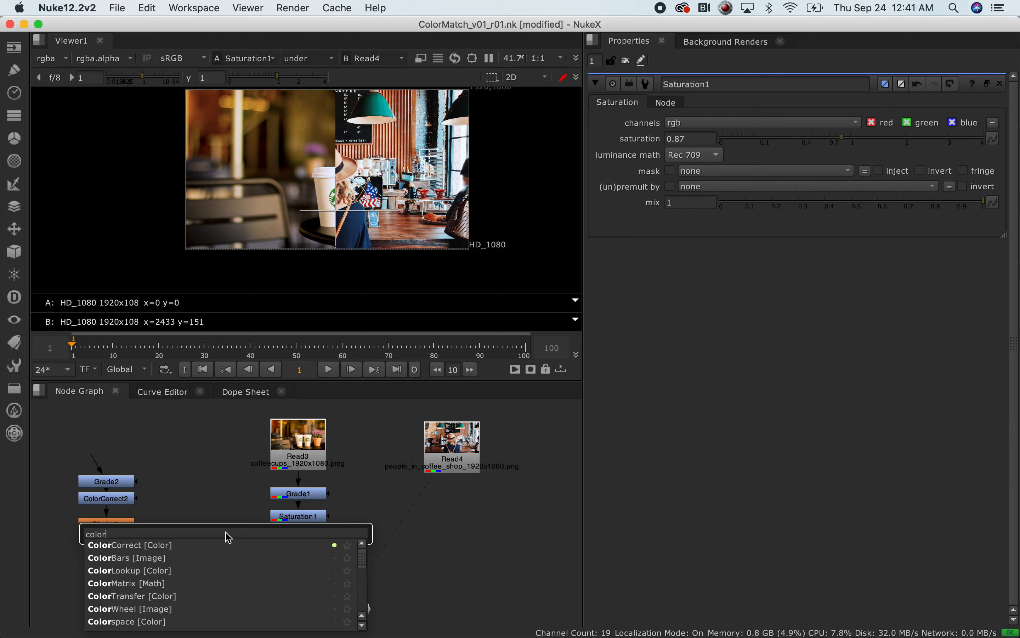
pyautogui.press('Down')
pyautogui.press('Return')
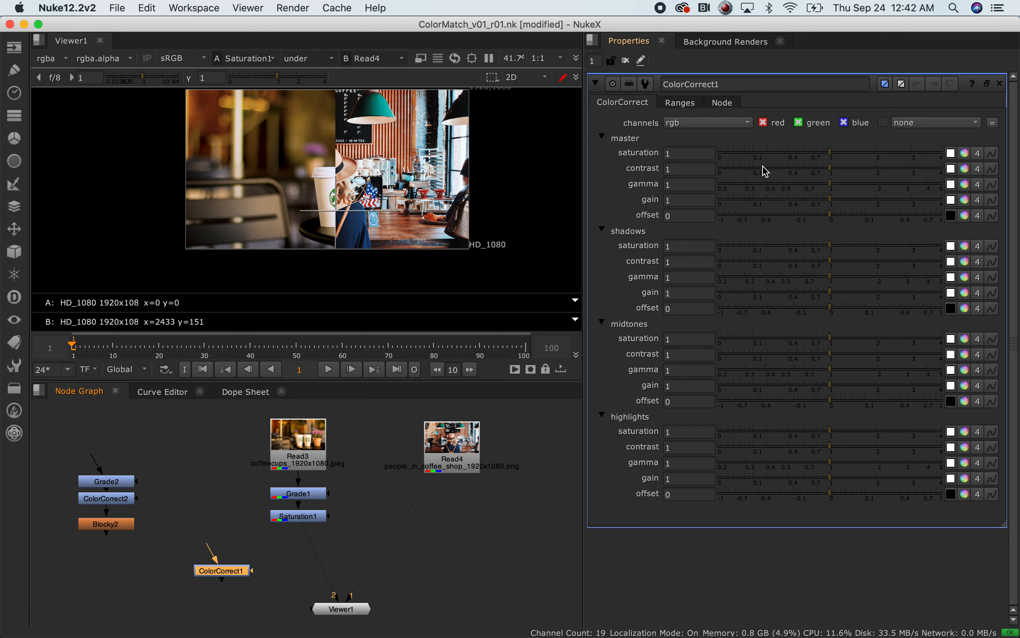
pyautogui.moveTo(219, 574); pyautogui.dragTo(215, 517)
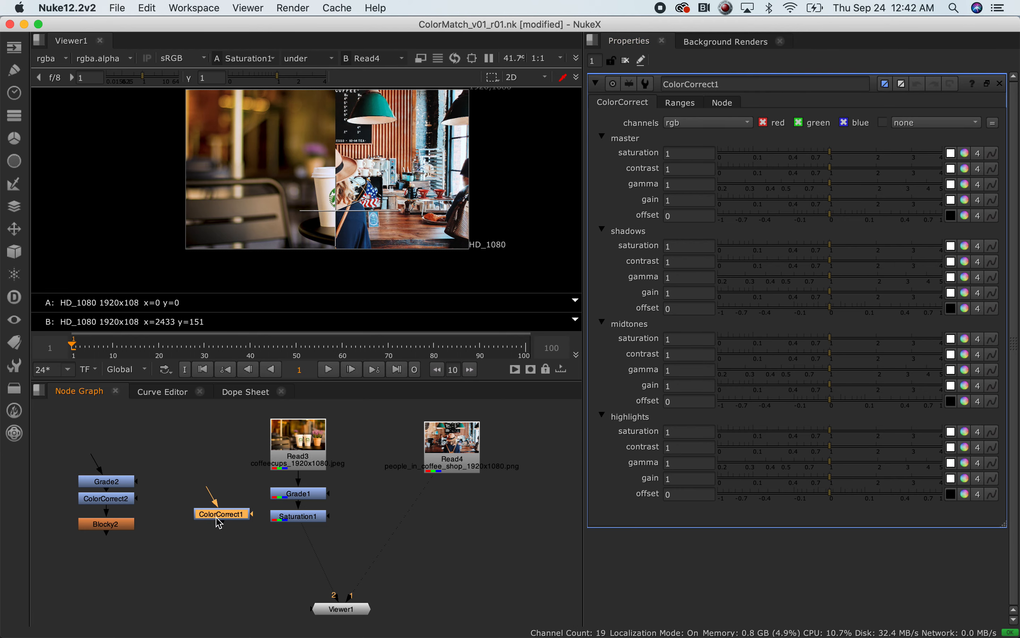
pyautogui.press('Delete')
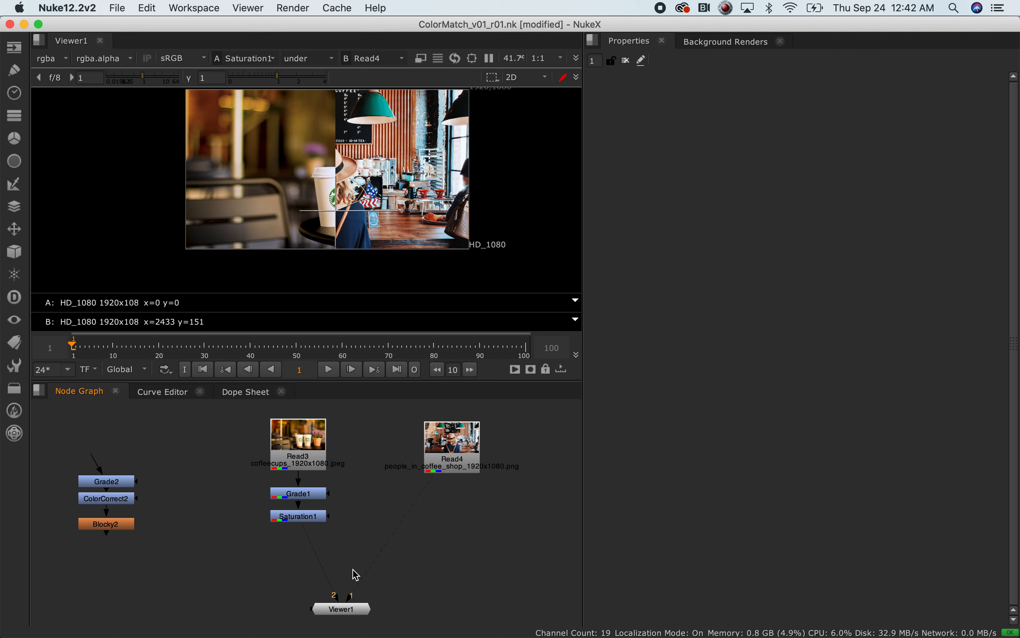
# Disable and re-enable Grade1 and Saturation1 together to compare the coffee cups image before and after correction.
pyautogui.click(302, 522)
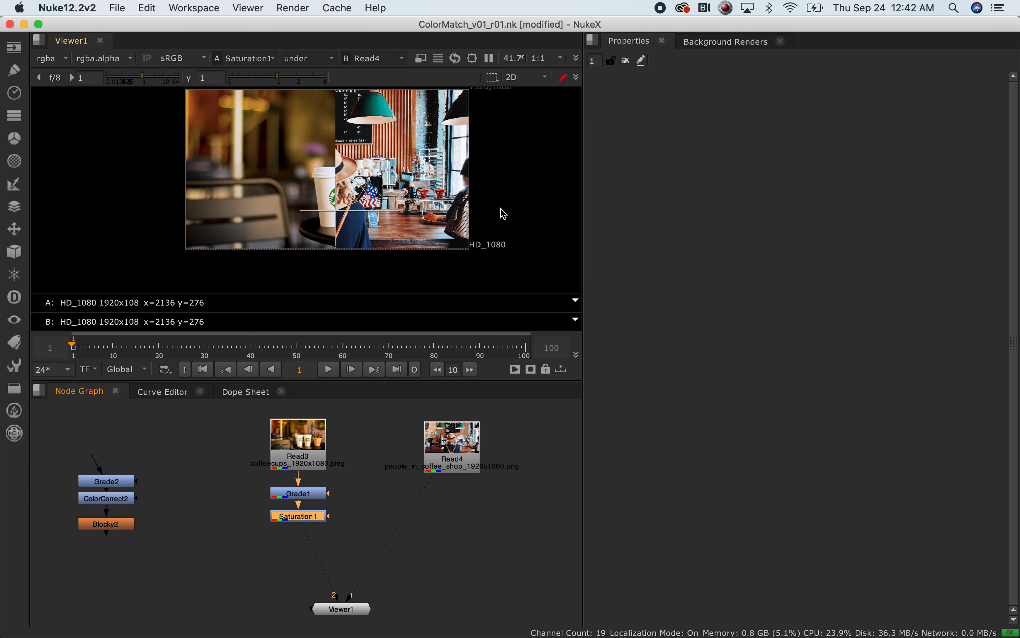
pyautogui.press('f')
pyautogui.moveTo(349, 483); pyautogui.dragTo(264, 516)
pyautogui.press('d')
pyautogui.press('d')
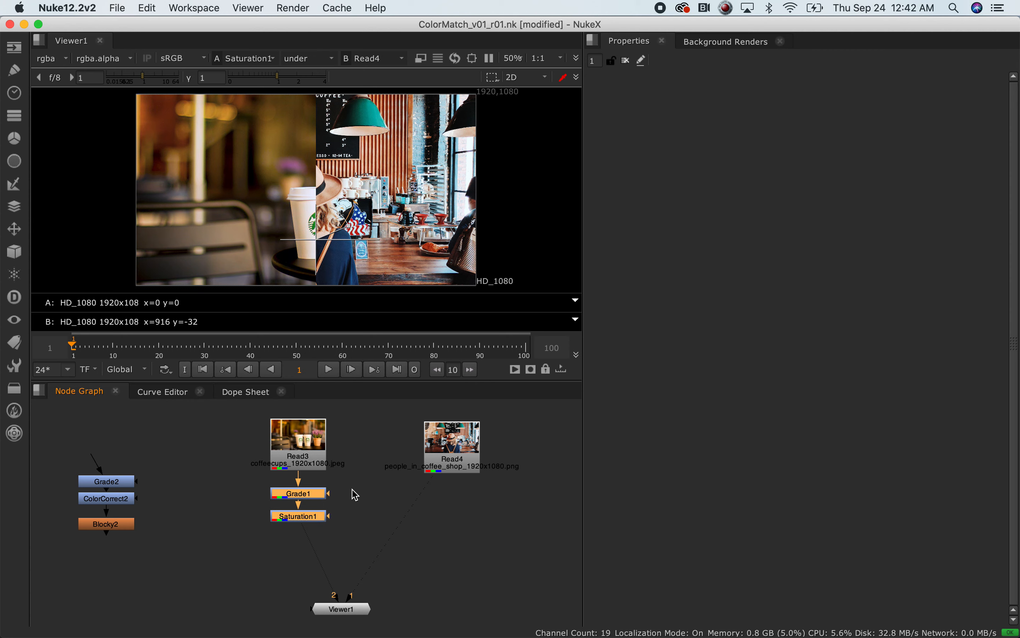
pyautogui.press('d')
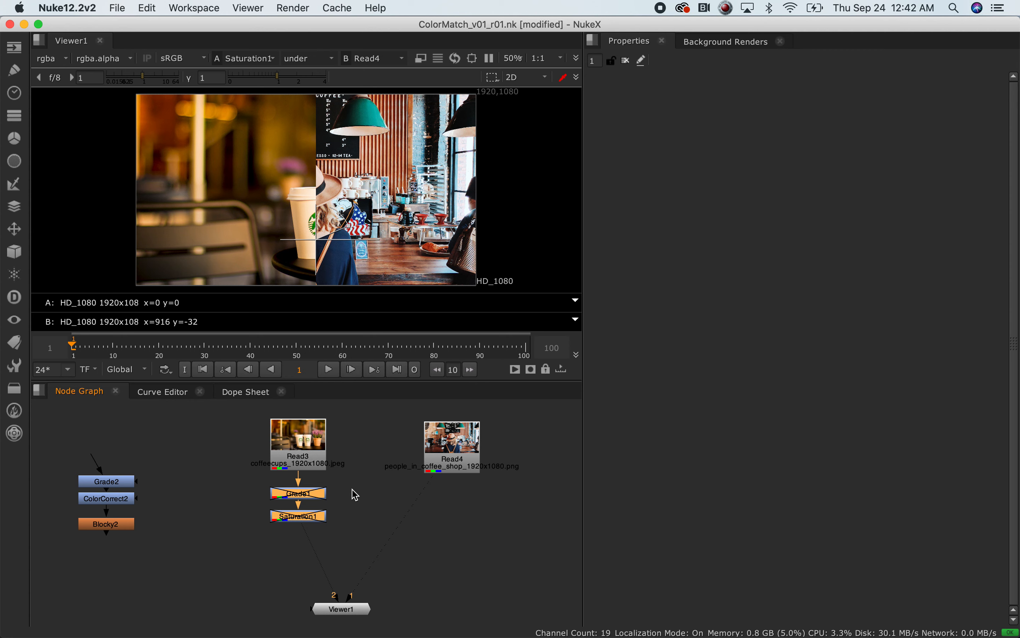
pyautogui.press('d')
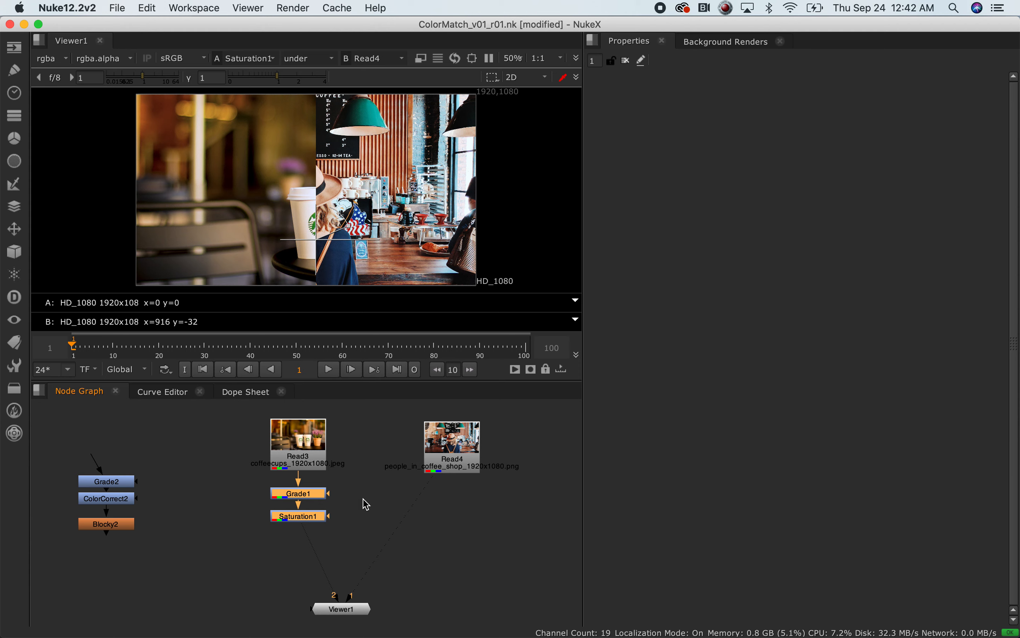
pyautogui.press('d')
pyautogui.press('d')
pyautogui.click(380, 505)
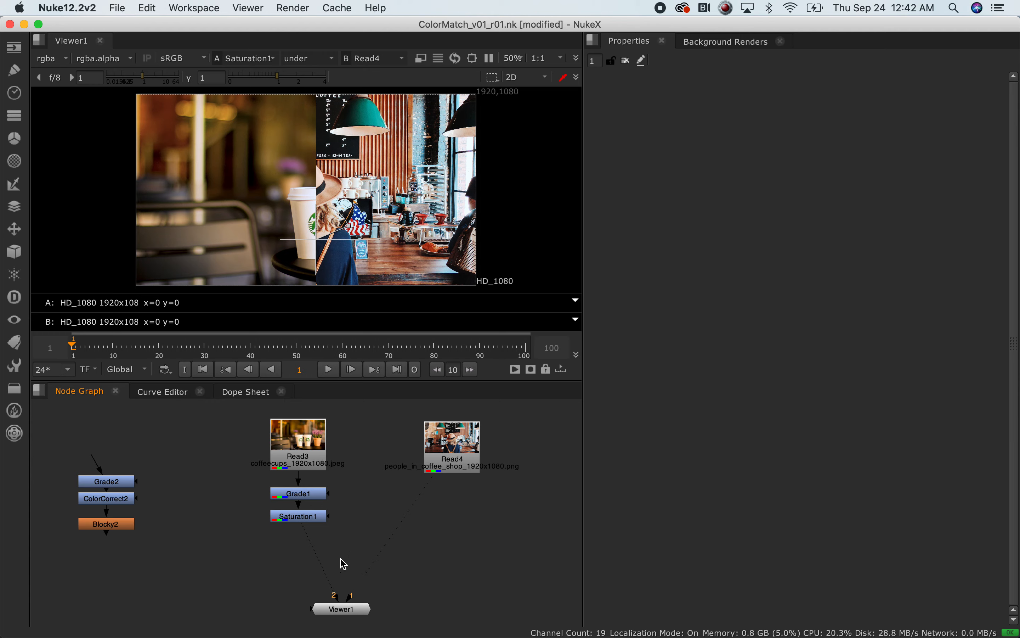
pyautogui.click(312, 516)
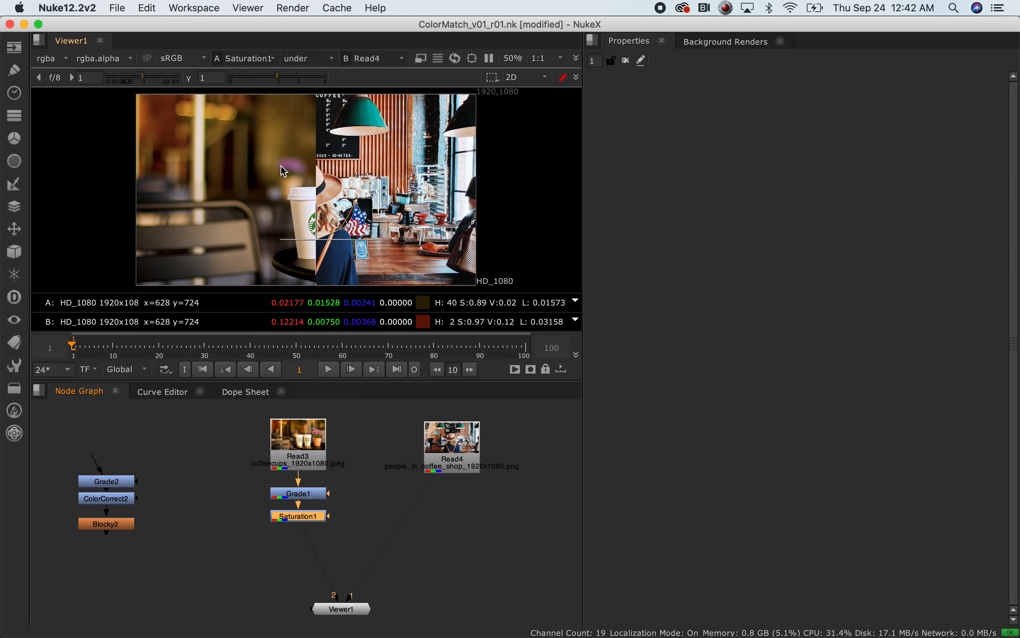
pyautogui.click(376, 520)
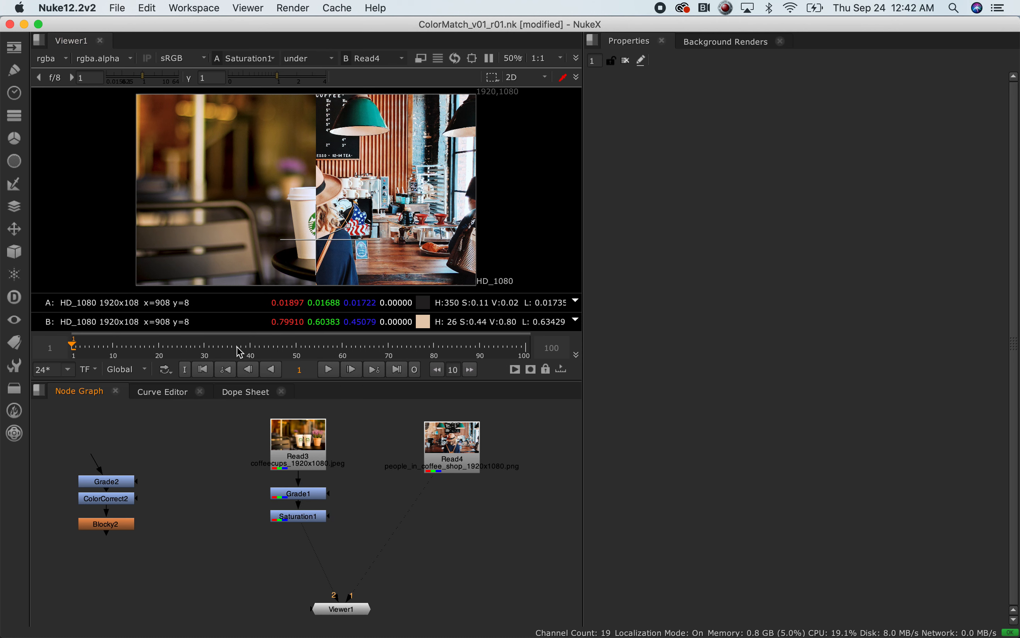
# Add a second Grade node after Saturation1 and nudge it slightly down.
pyautogui.click(316, 518)
pyautogui.press('Tab')
pyautogui.write('grade')
pyautogui.press('Return')
pyautogui.moveTo(316, 534); pyautogui.dragTo(315, 542)
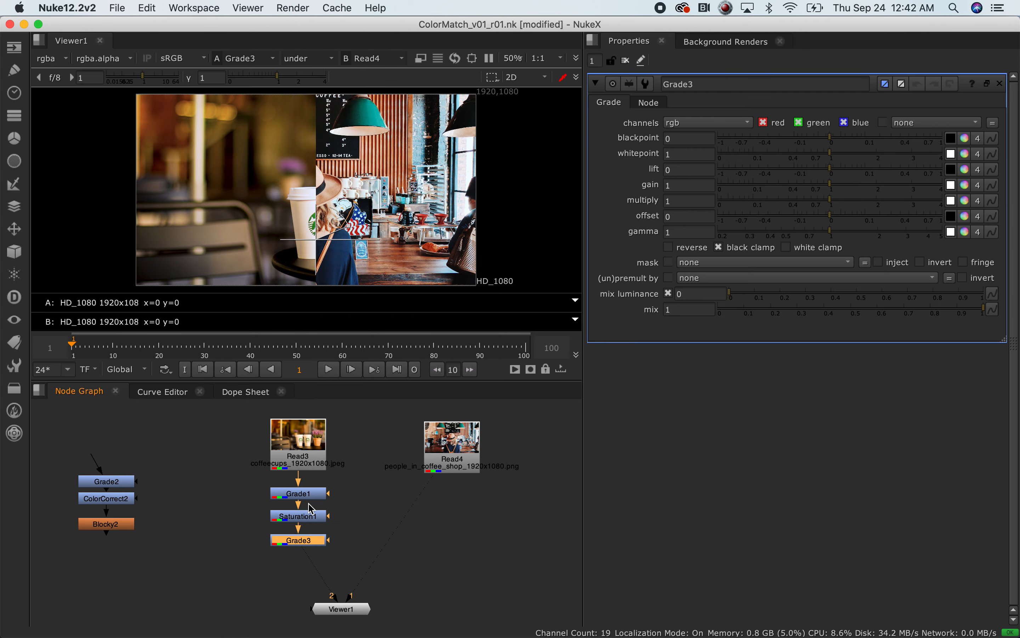
# Reopen the first grade below Read3, compare its settings with the new grade's, and rename it Grade_H.
pyautogui.doubleClick(302, 493)
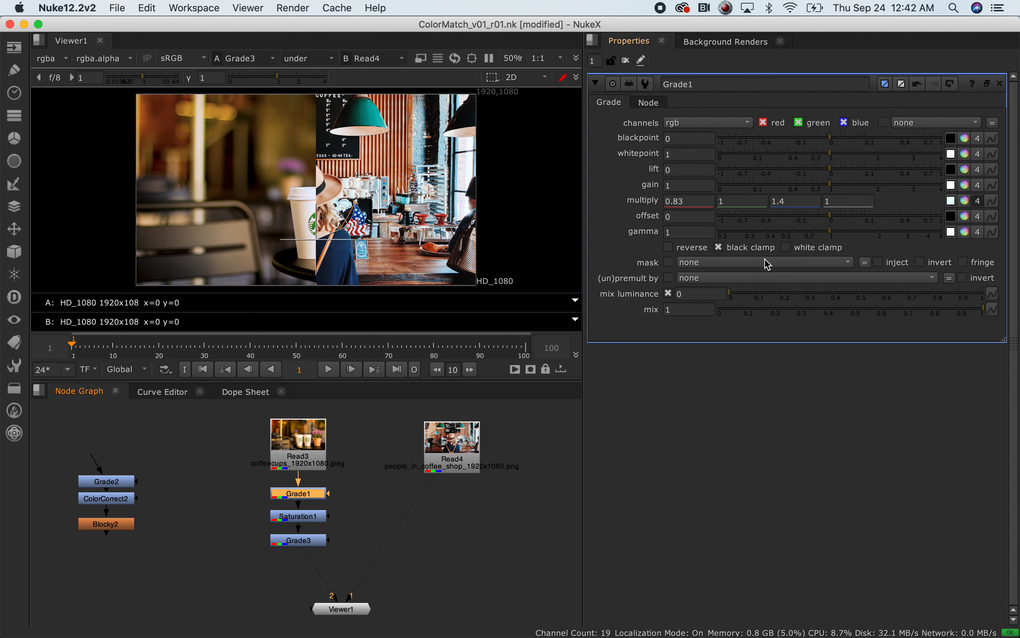
pyautogui.click(321, 542)
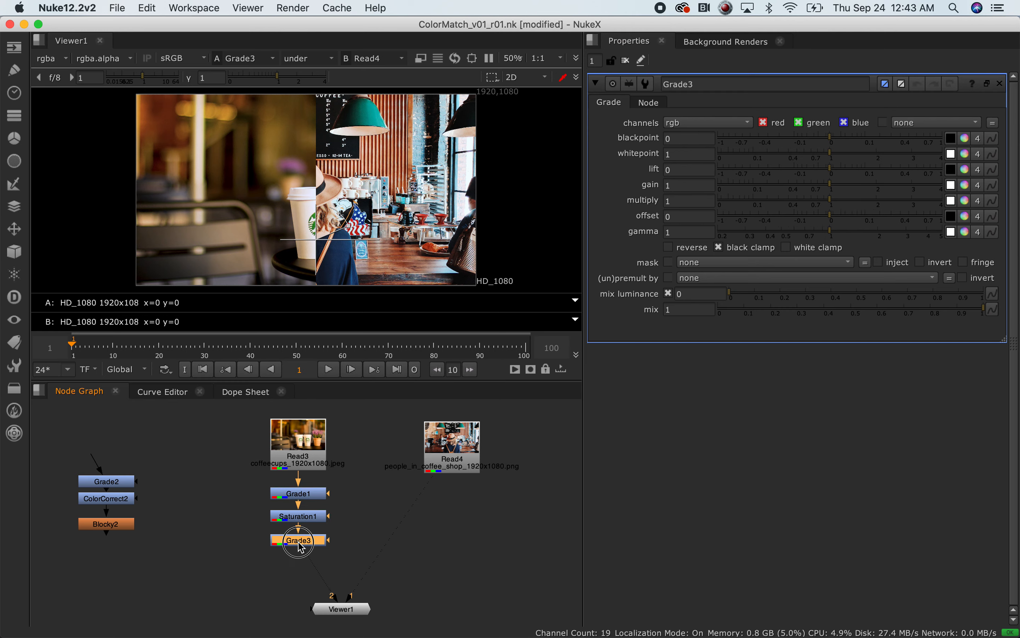
pyautogui.click(307, 500)
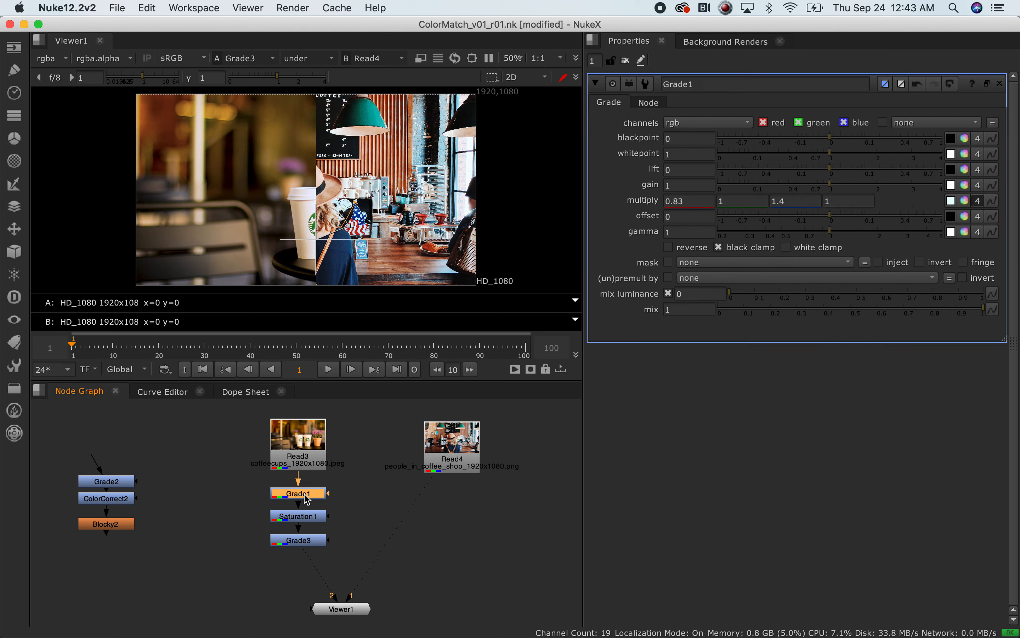
pyautogui.click(722, 85)
pyautogui.press('BackSpace')
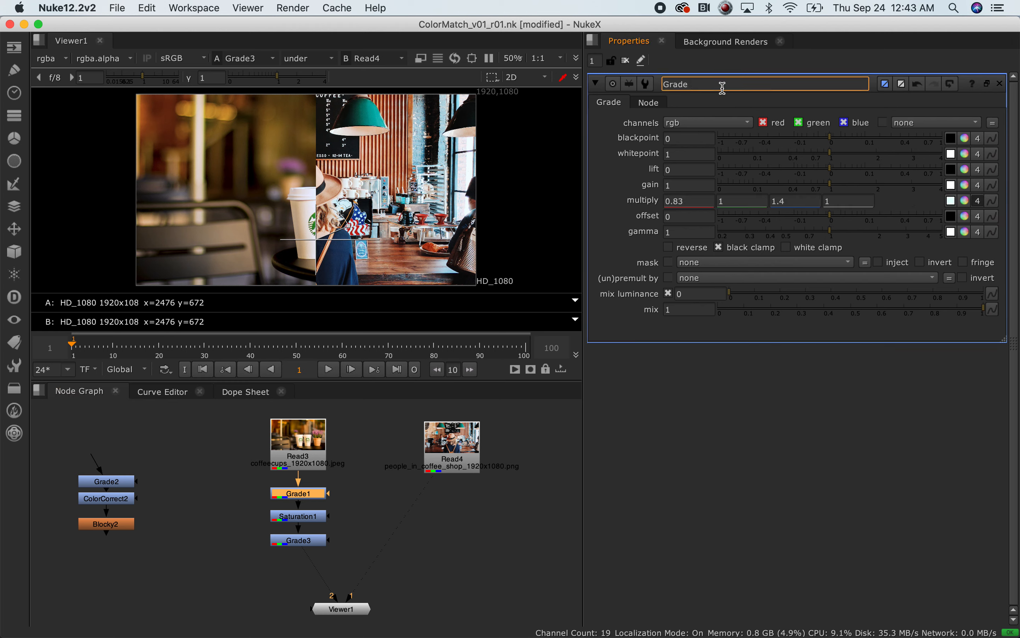
pyautogui.click(344, 539)
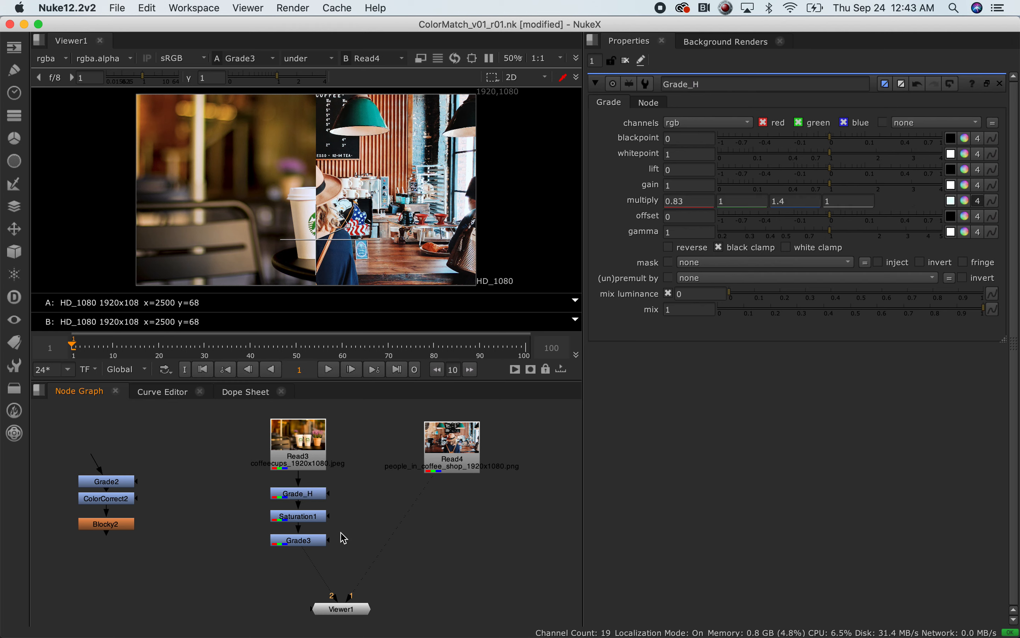
pyautogui.click(310, 518)
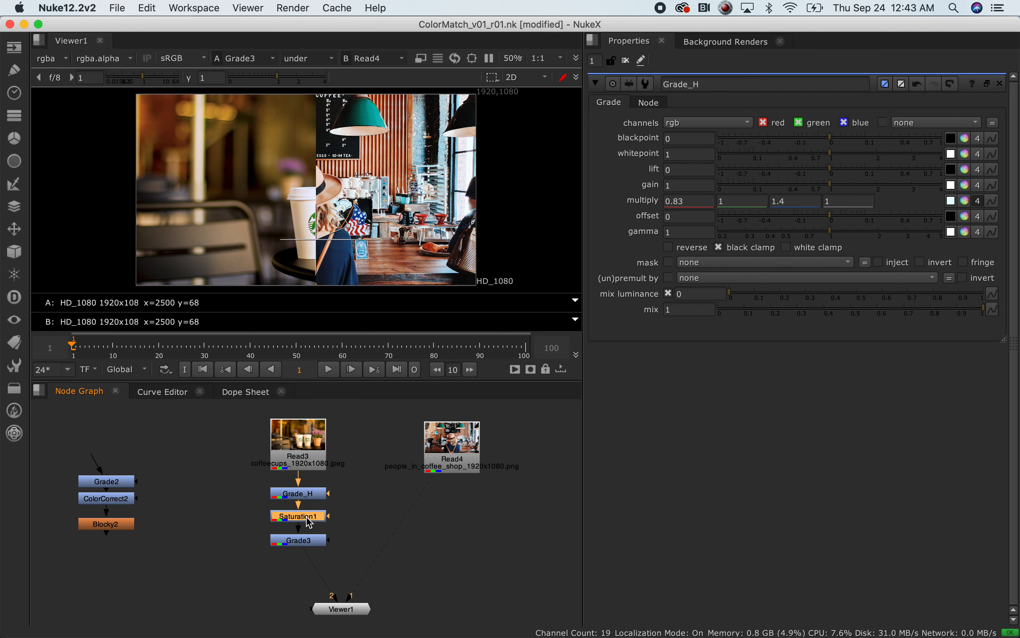
# Rename the first grade below Read3 to Grade_Hue.
pyautogui.click(312, 498)
pyautogui.click(724, 89)
pyautogui.write('ue')
pyautogui.click(370, 553)
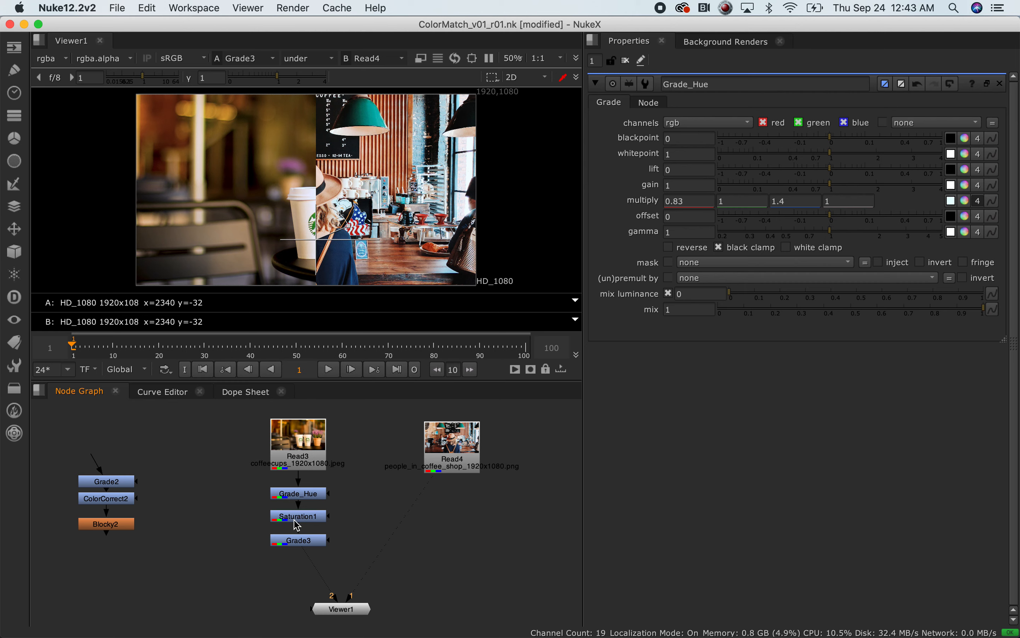
# Open the grade below Saturation1 and rename it Grade_Value.
pyautogui.doubleClick(308, 536)
pyautogui.click(707, 88)
pyautogui.write('_Value')
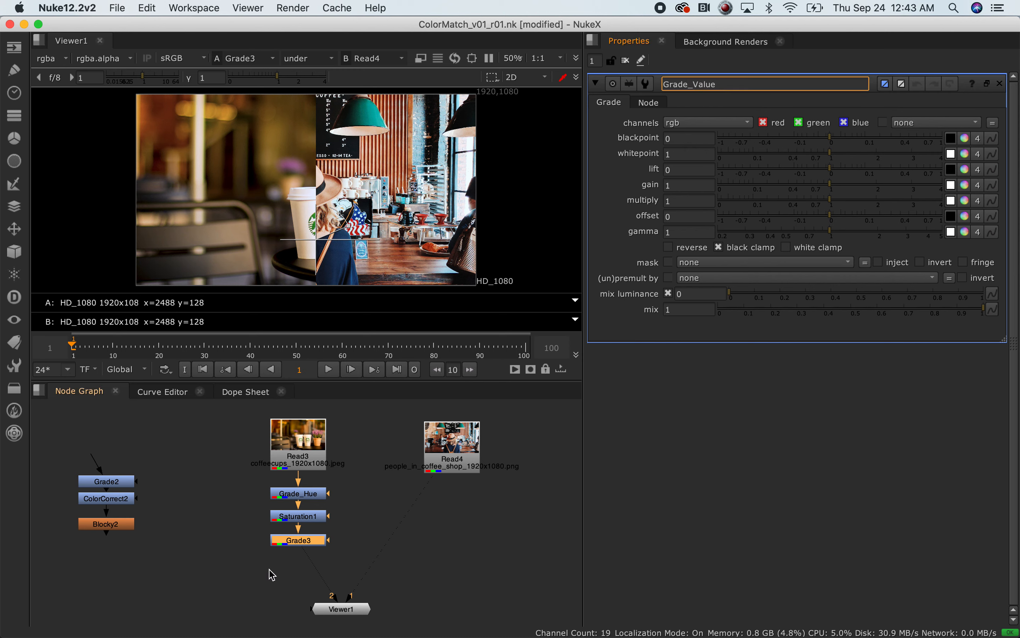
pyautogui.click(386, 509)
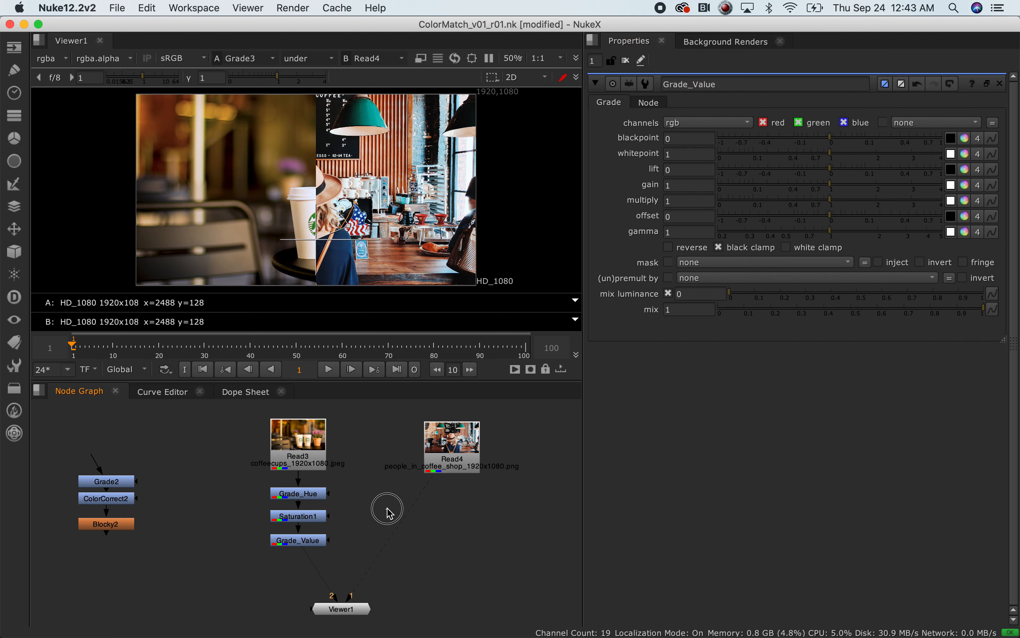
# Set Grade_Value's blackpoint to 0.006 and whitepoint to 0.94, adjusting the viewer wipe to compare more of the white cup.
pyautogui.click(317, 538)
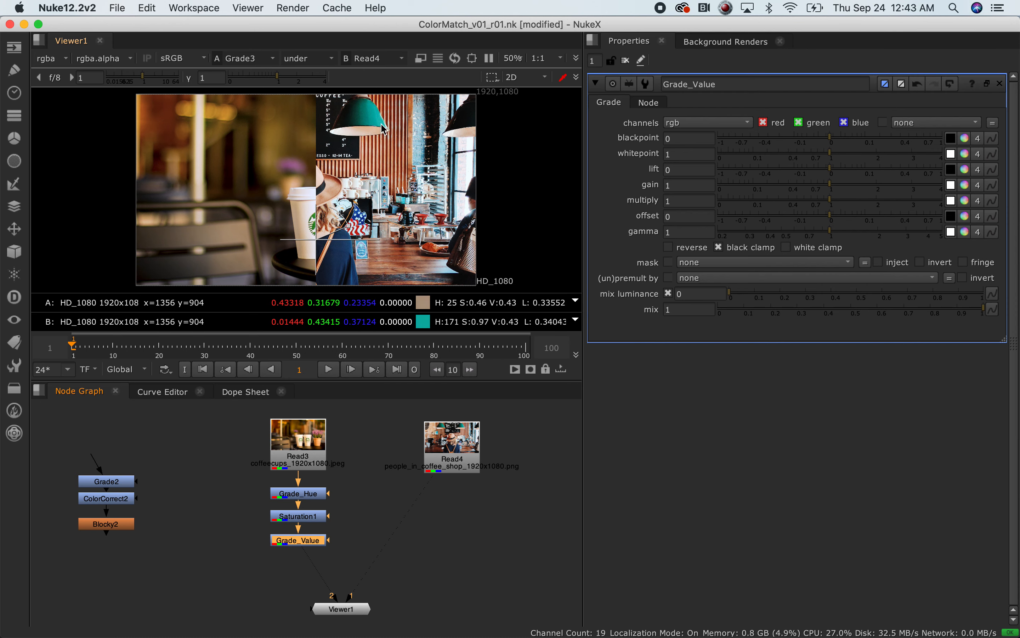
pyautogui.moveTo(316, 239)
pyautogui.mouseDown()
pyautogui.moveTo(168, 235)
pyautogui.moveTo(481, 232)
pyautogui.moveTo(276, 237)
pyautogui.moveTo(434, 224)
pyautogui.moveTo(297, 232)
pyautogui.moveTo(316, 236)
pyautogui.mouseUp()
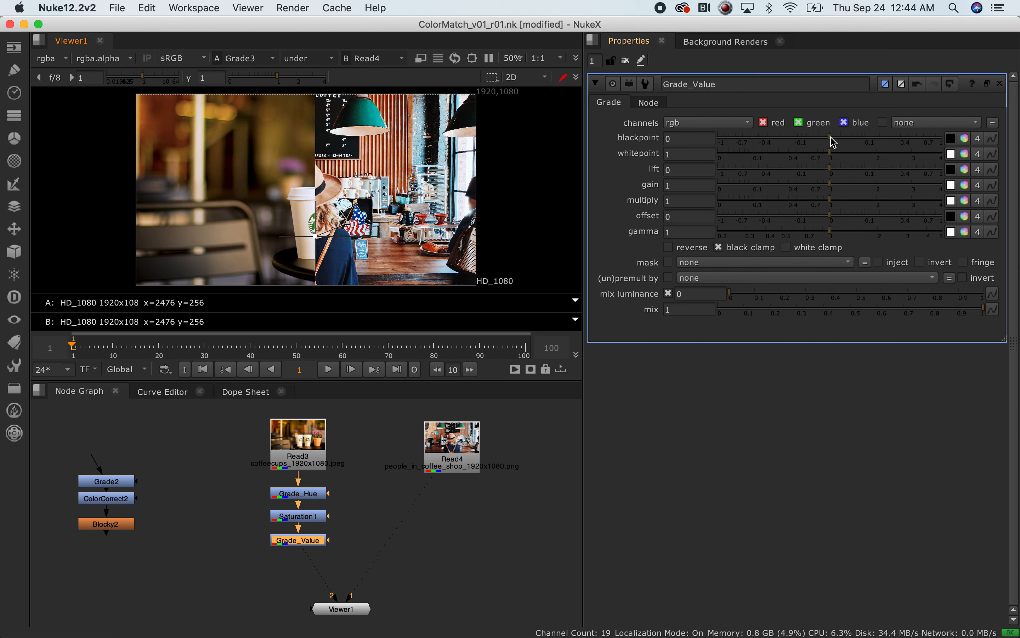
pyautogui.moveTo(835, 141)
pyautogui.mouseDown()
pyautogui.moveTo(851, 142)
pyautogui.moveTo(841, 145)
pyautogui.mouseUp()
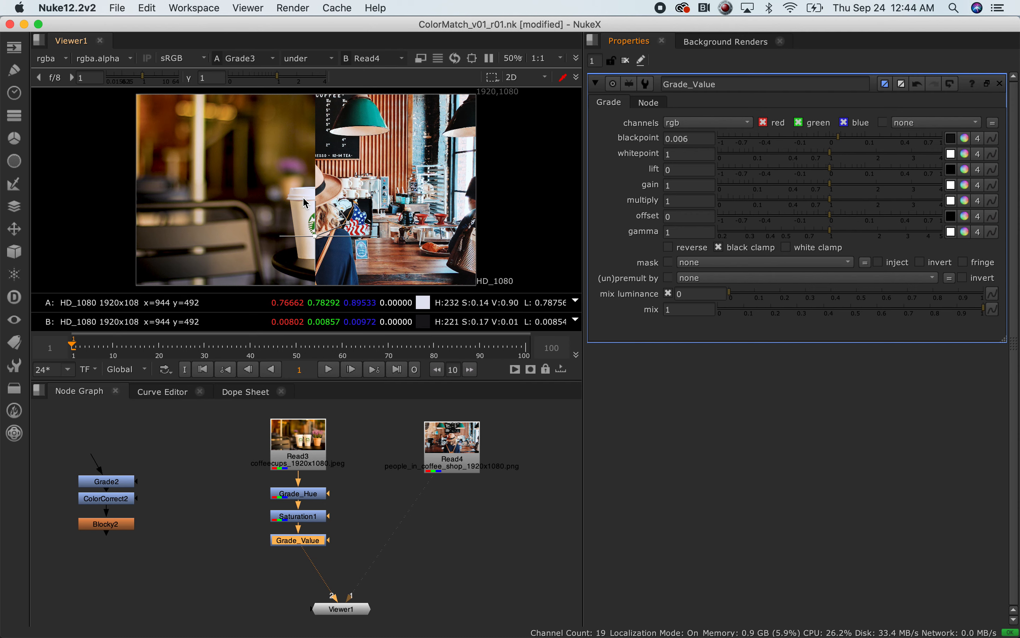
pyautogui.moveTo(315, 230)
pyautogui.mouseDown()
pyautogui.moveTo(520, 228)
pyautogui.moveTo(328, 222)
pyautogui.mouseUp()
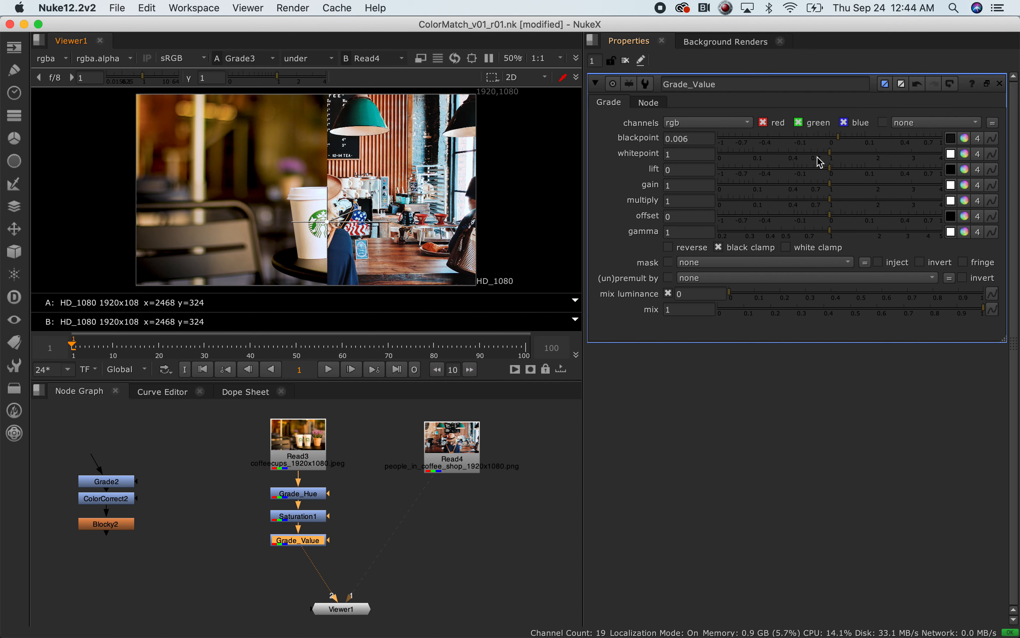
pyautogui.moveTo(830, 158); pyautogui.dragTo(820, 157)
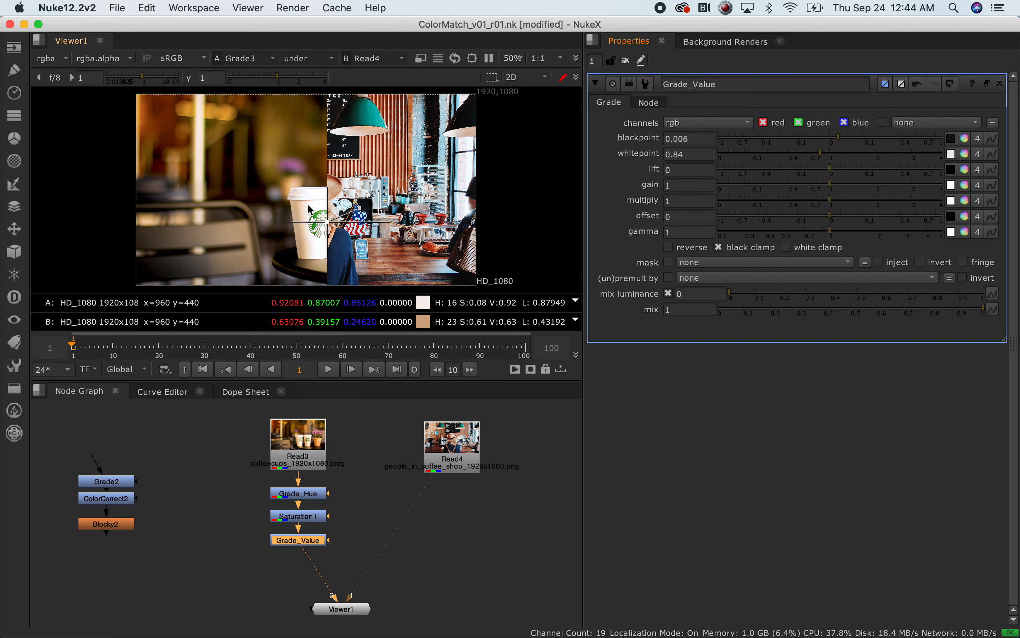
pyautogui.moveTo(824, 160); pyautogui.dragTo(831, 159)
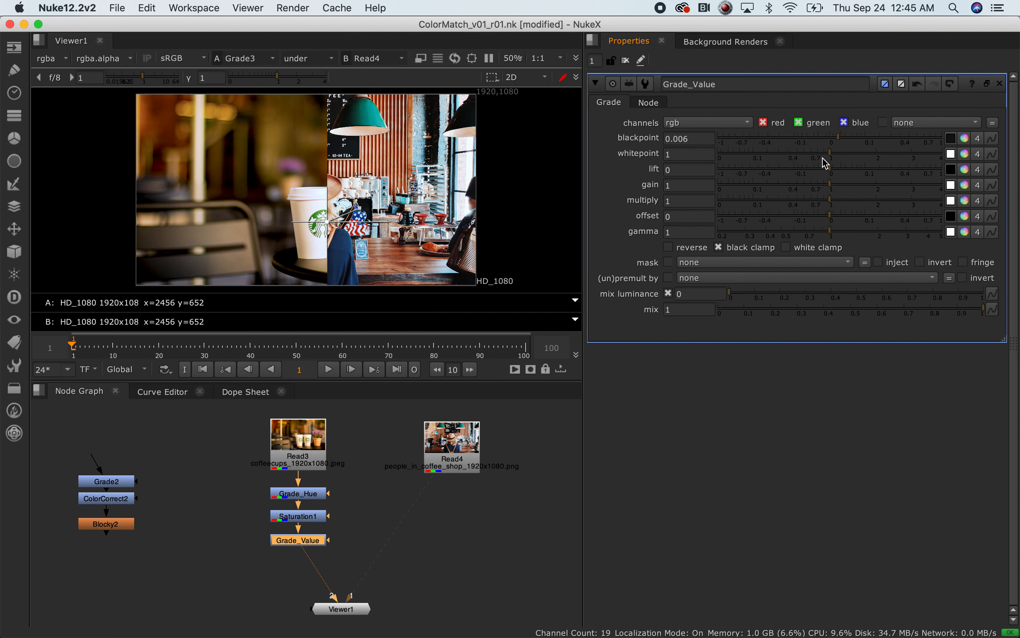
pyautogui.moveTo(825, 155); pyautogui.dragTo(828, 157)
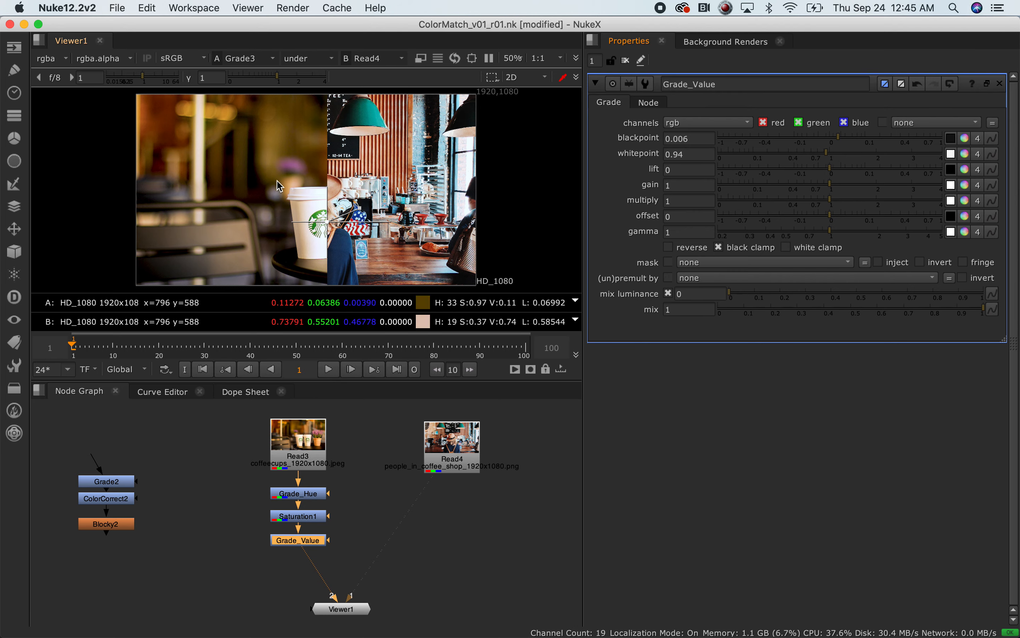
# Open the Saturation1 node and set its saturation to 0.8.
pyautogui.click(317, 521)
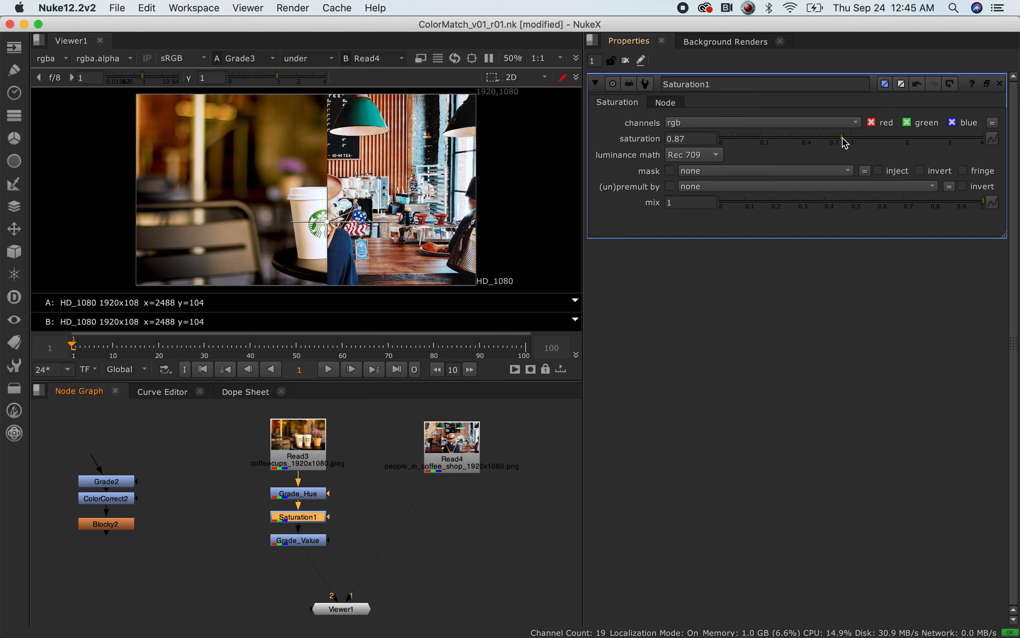
pyautogui.moveTo(697, 139); pyautogui.dragTo(680, 140)
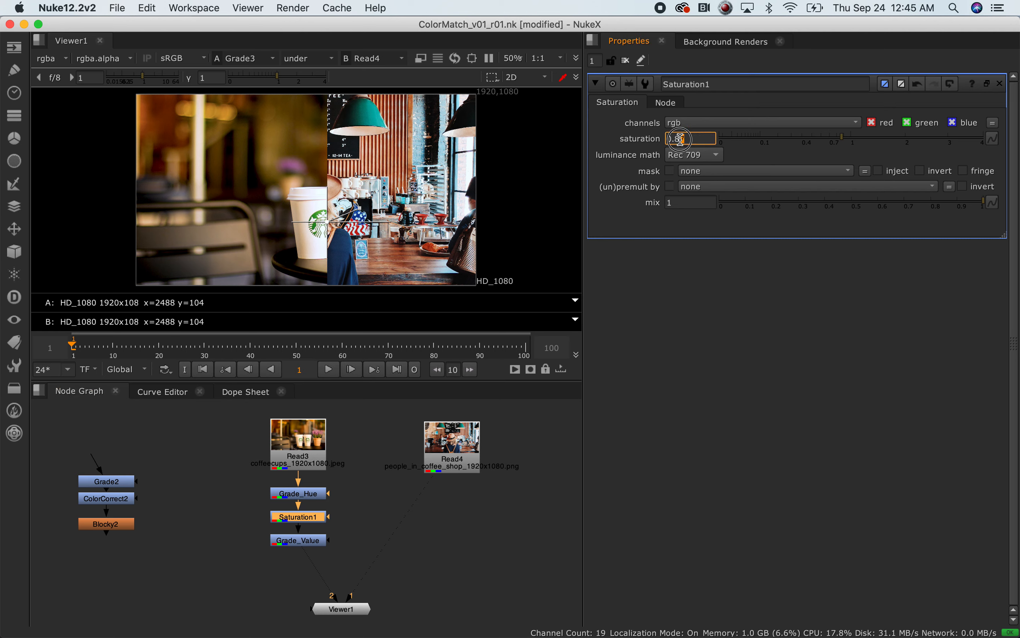
pyautogui.press('Return')
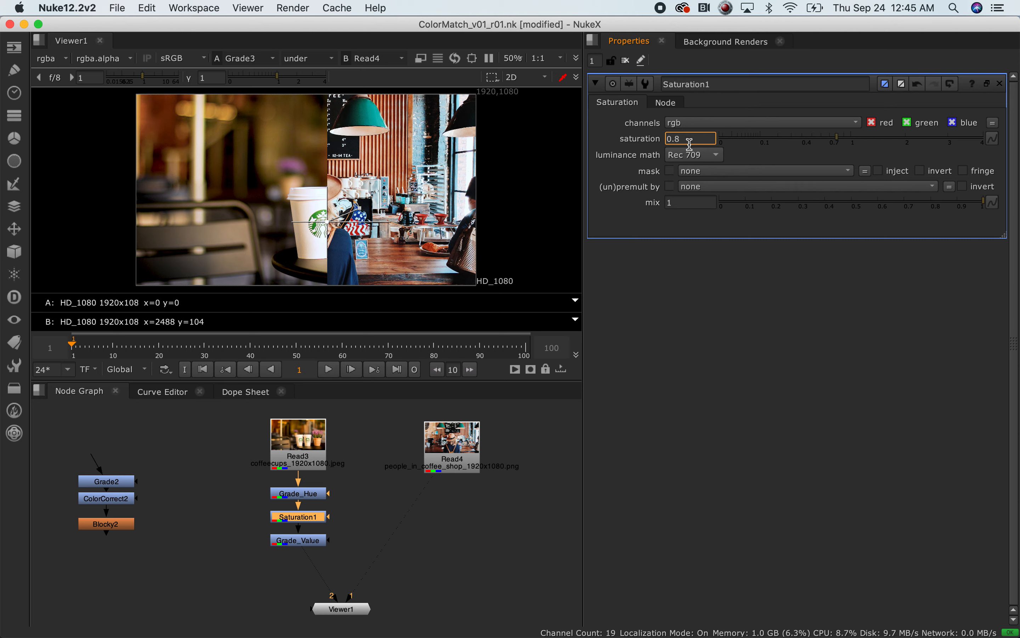
pyautogui.click(386, 544)
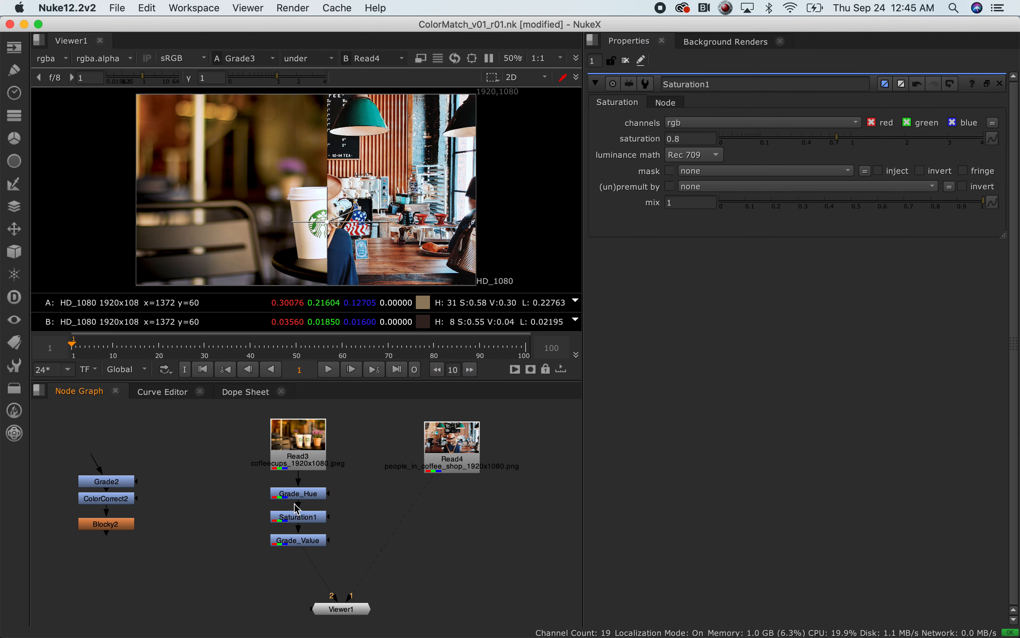
# Reopen Grade_Hue and set the blue channel of its multiply to 1.47.
pyautogui.doubleClick(298, 494)
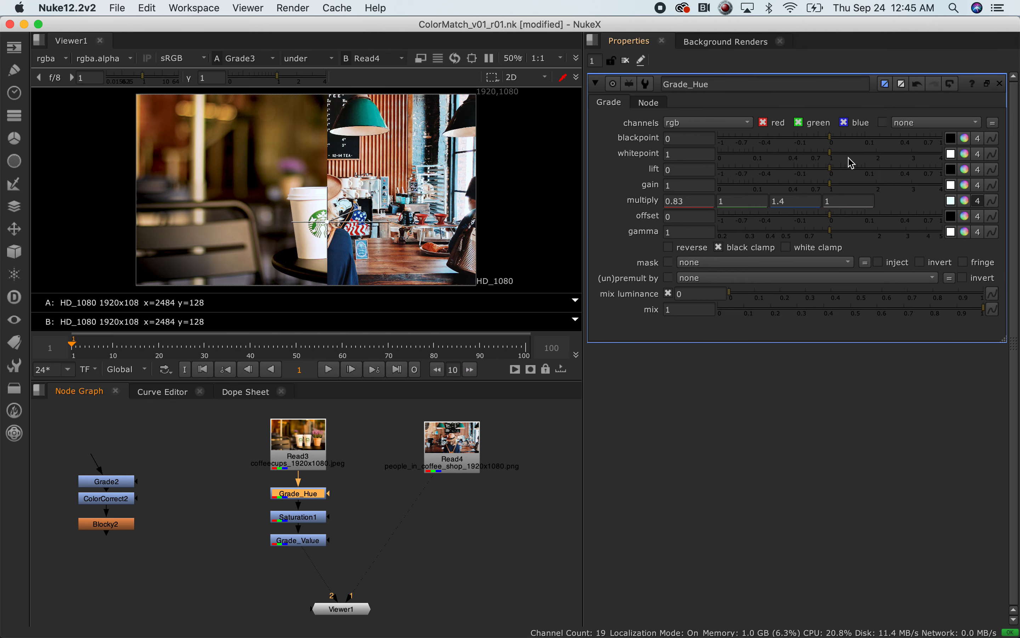
pyautogui.click(792, 202)
pyautogui.write('5')
pyautogui.press('Return')
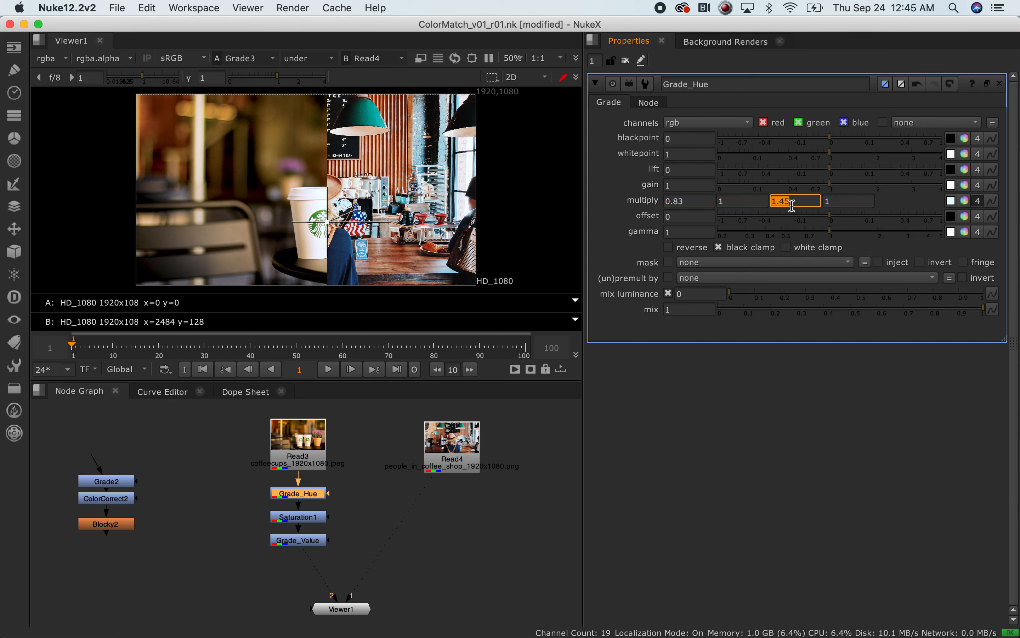
pyautogui.click(796, 204)
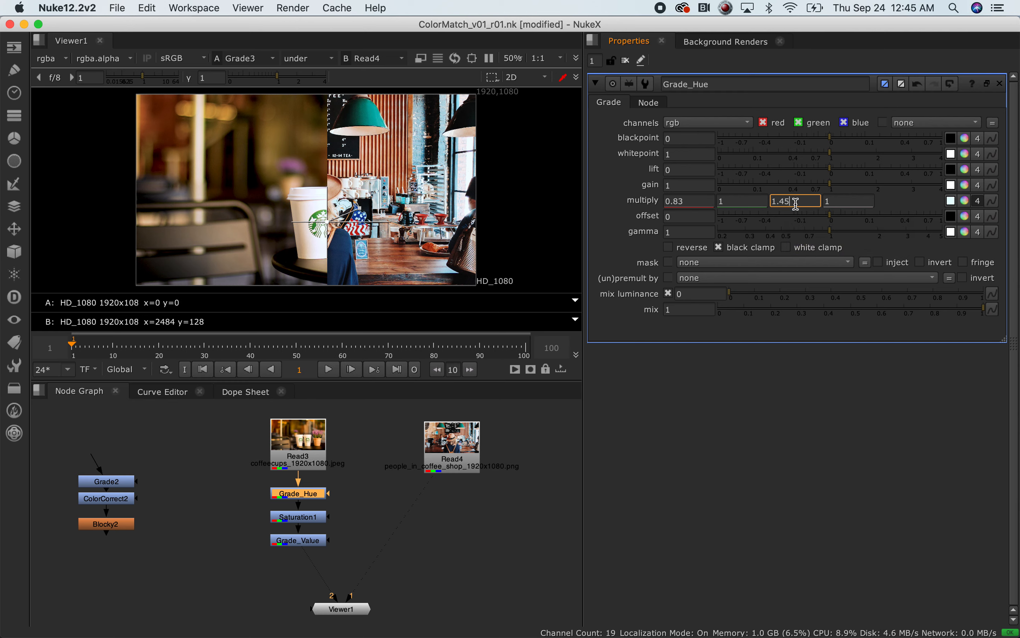
pyautogui.click(792, 201)
pyautogui.doubleClick(792, 201)
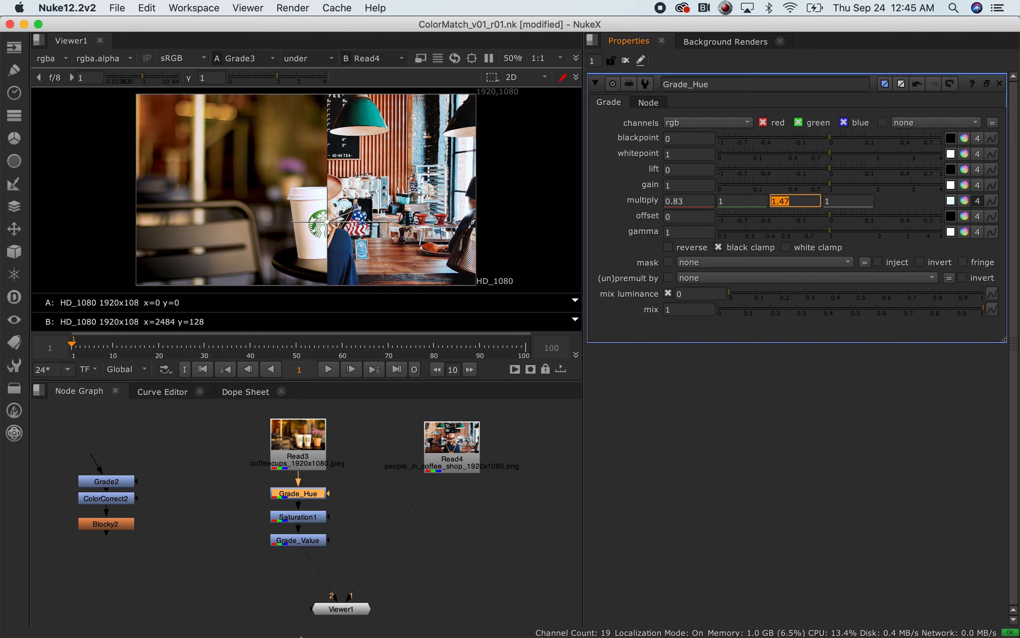
pyautogui.click(409, 515)
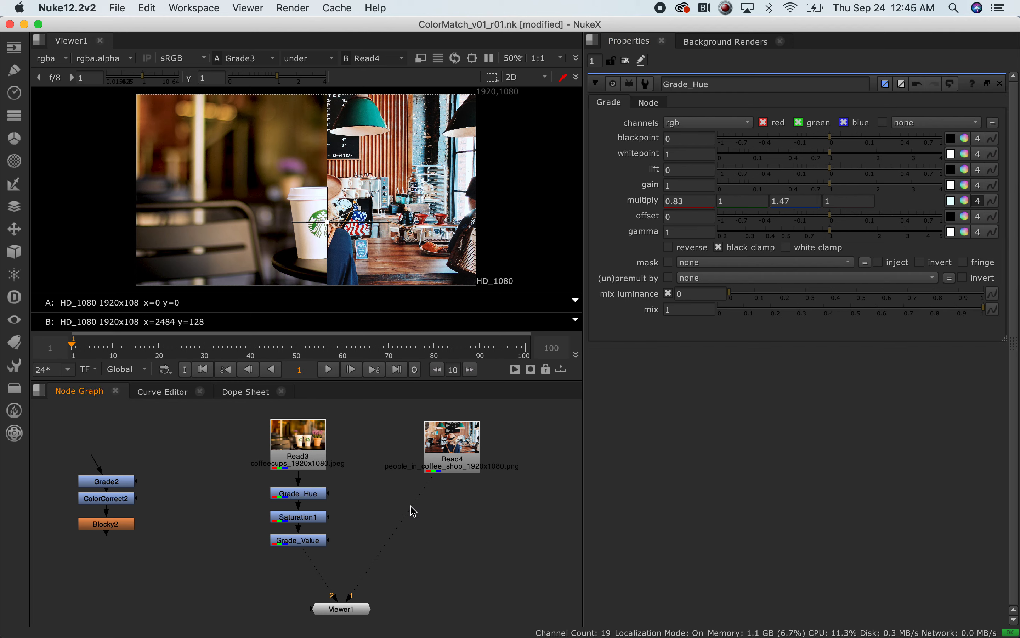
# Disable and re-enable Grade_Hue, Saturation1 and Grade_Value together to compare the coffee cups image before and after correction.
pyautogui.moveTo(355, 481); pyautogui.dragTo(248, 561)
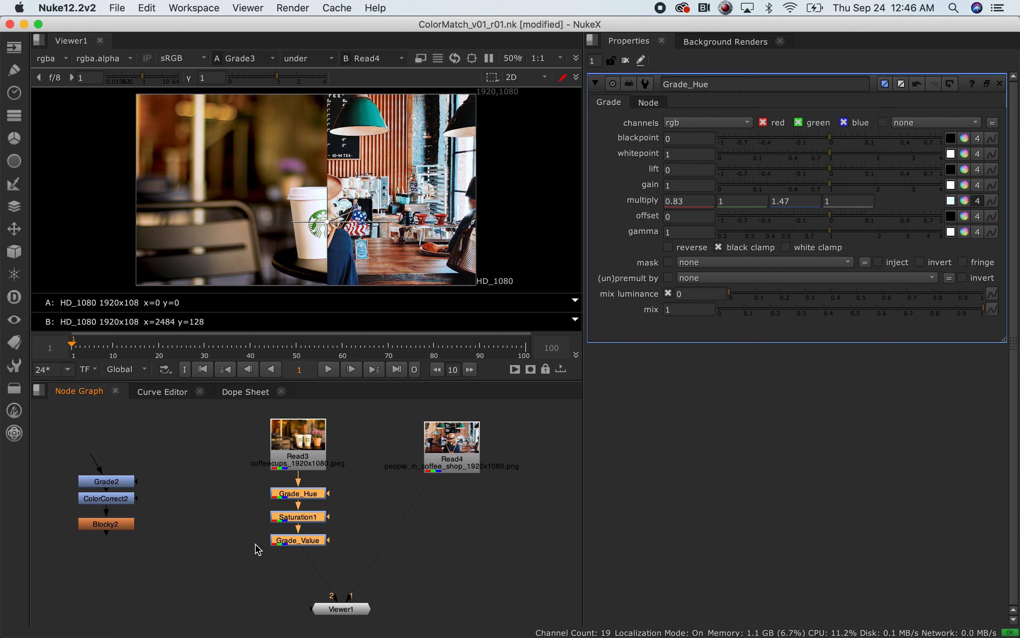
pyautogui.press('d')
pyautogui.press('d')
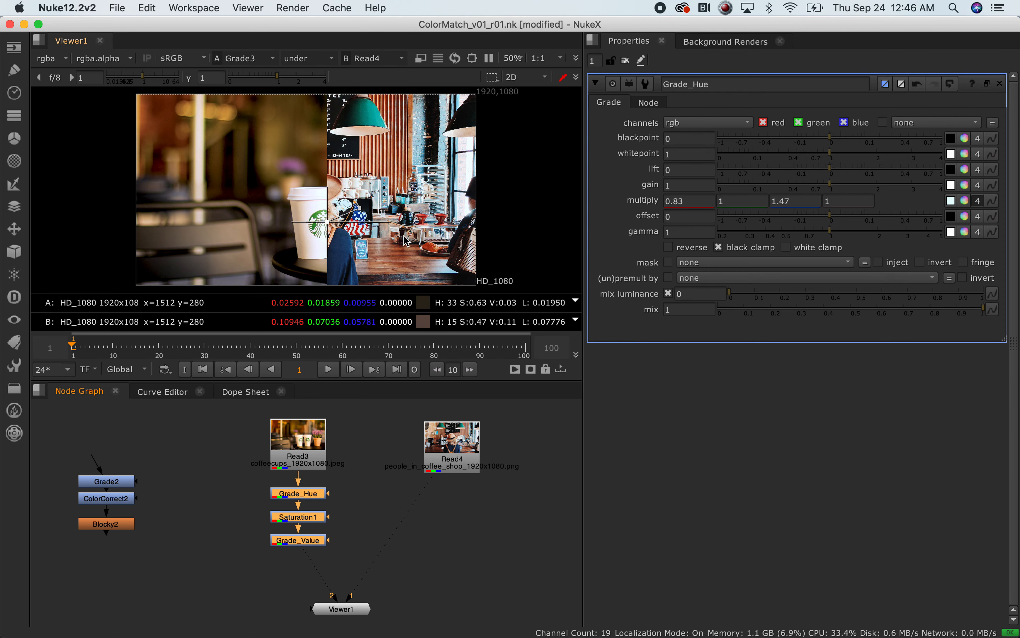
pyautogui.click(444, 565)
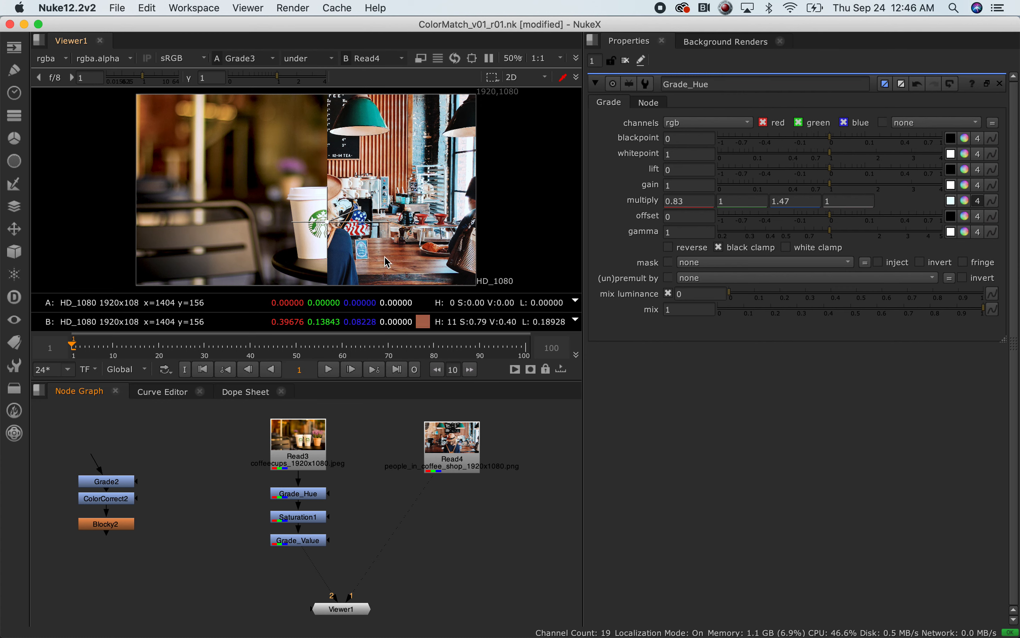
pyautogui.click(318, 542)
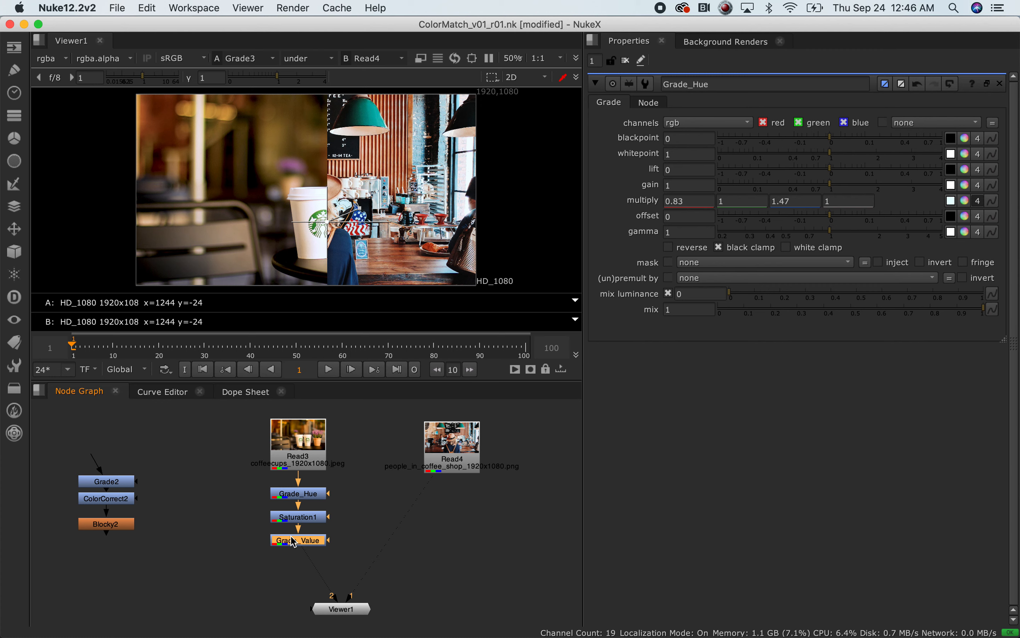
pyautogui.press('Tab')
pyautogui.write('block')
pyautogui.press('BackSpace')
pyautogui.press('BackSpace')
pyautogui.press('BackSpace')
pyautogui.press('BackSpace')
pyautogui.press('BackSpace')
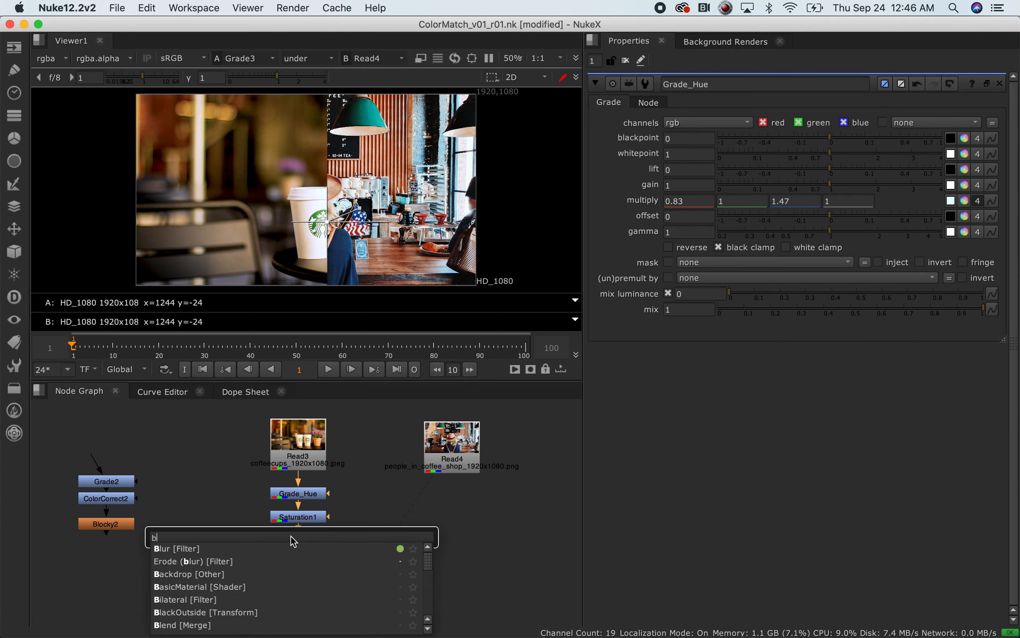
pyautogui.press('Escape')
pyautogui.click(15, 388)
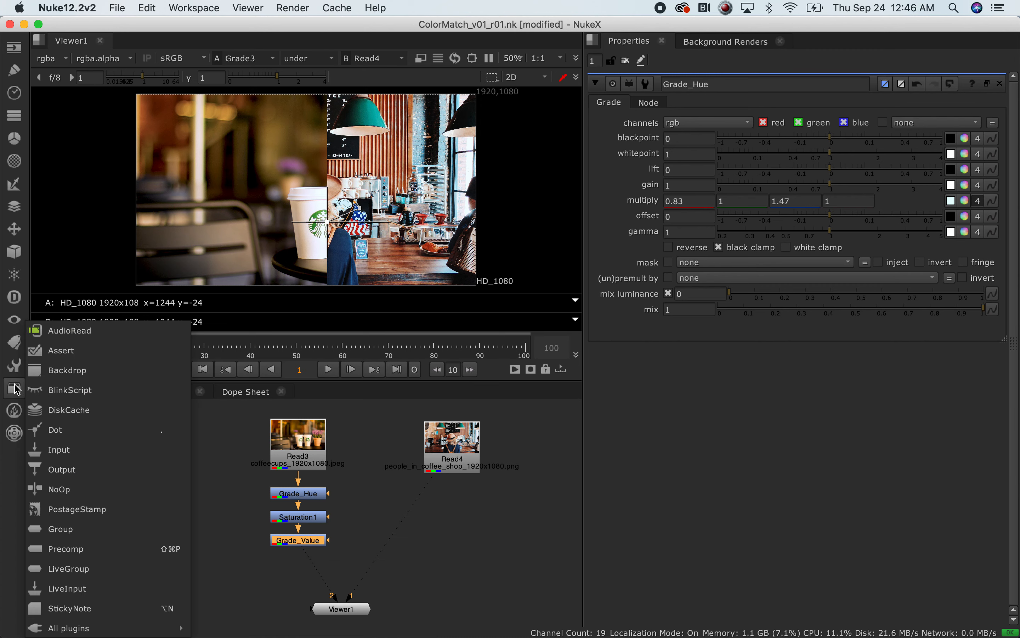
pyautogui.click(12, 389)
pyautogui.click(14, 388)
pyautogui.moveTo(103, 627)
pyautogui.click(228, 626)
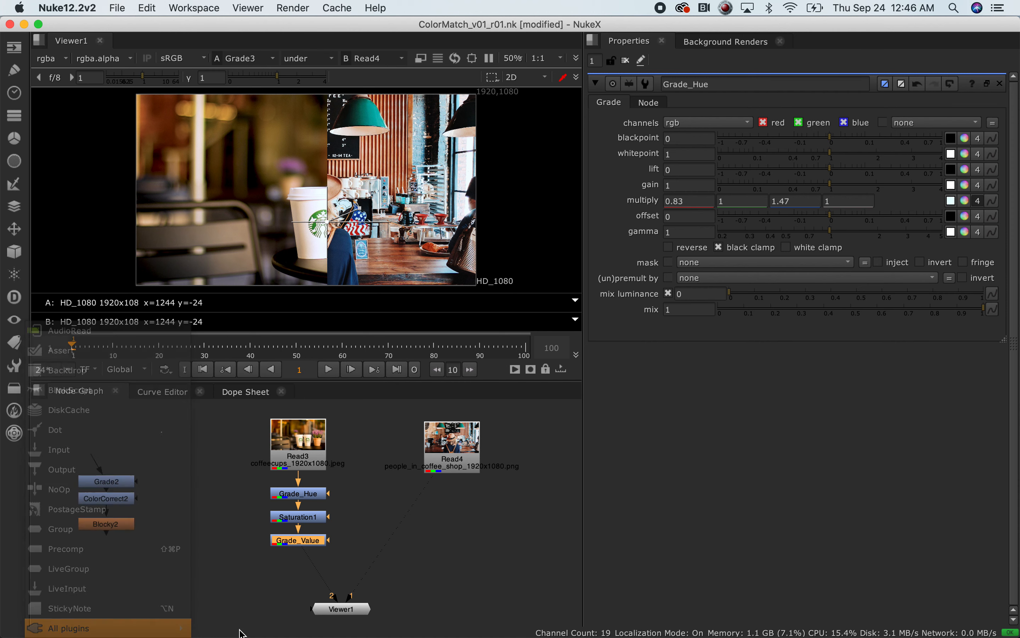
pyautogui.click(242, 594)
# Add a Blocky node directly after Grade_Value.
pyautogui.click(306, 539)
pyautogui.press('Tab')
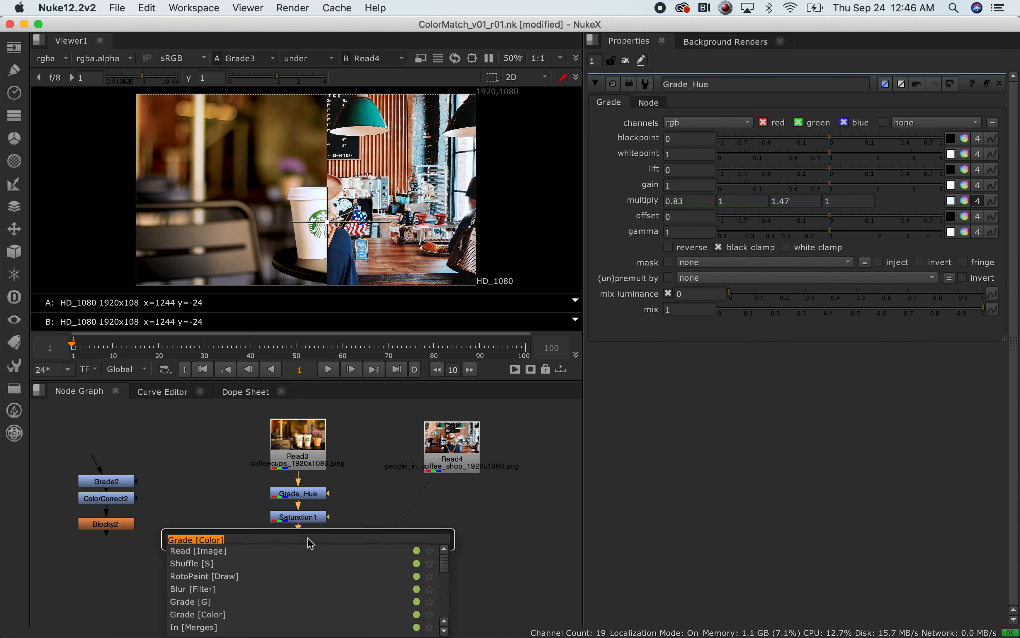
pyautogui.write('blocky')
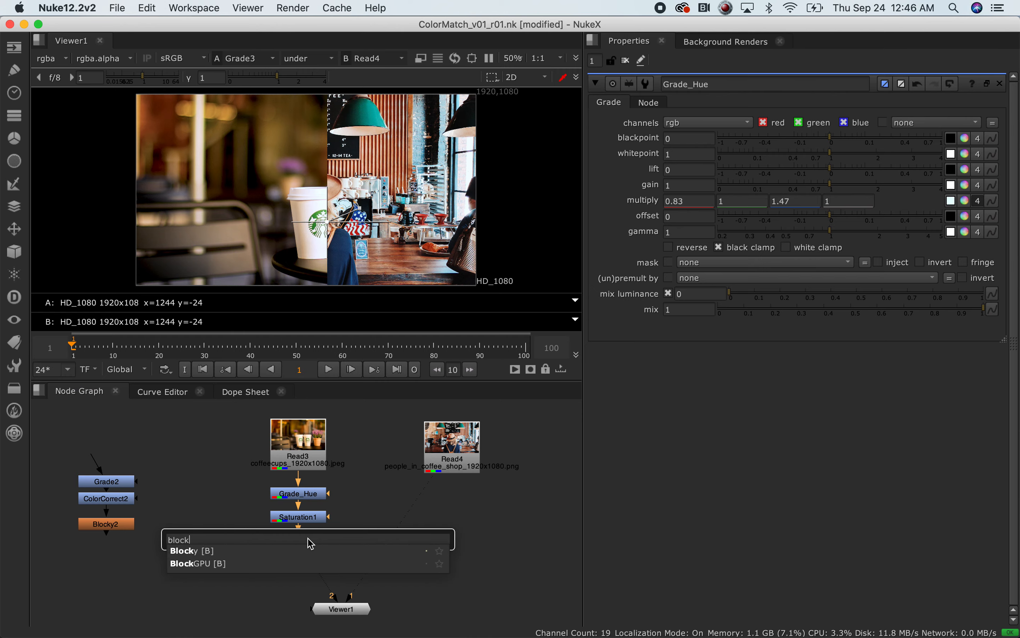
pyautogui.press('Return')
# Examine the pixel colors of the coffee shop image's window frame and wall panels up close alongside the pixelated coffee cups image.
pyautogui.scroll(6, 464, 192)
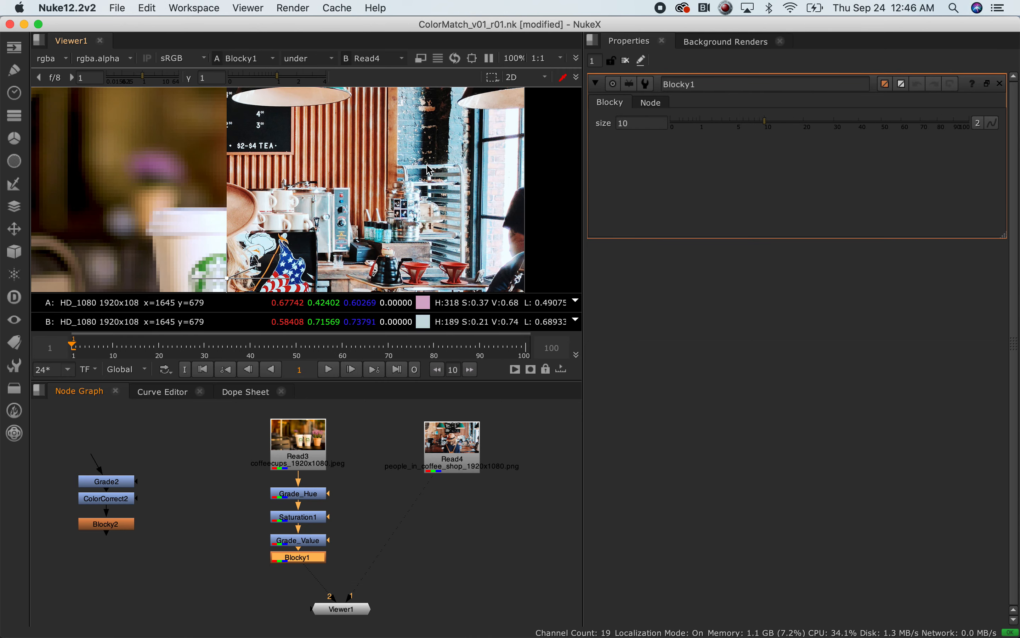
pyautogui.scroll(5, 475, 190)
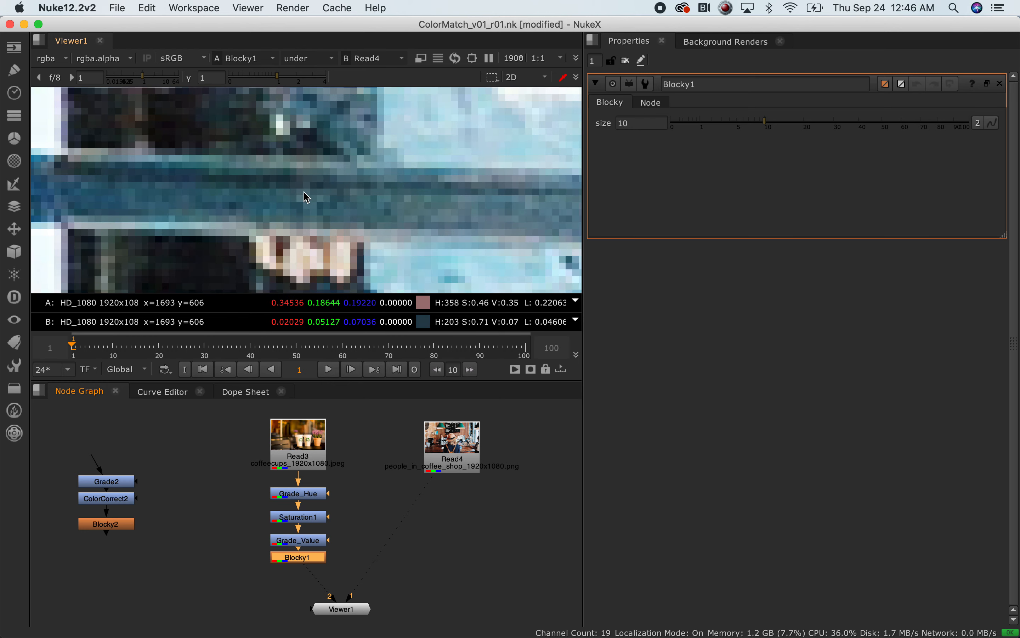
pyautogui.scroll(-3, 216, 211)
pyautogui.scroll(1, 212, 214)
pyautogui.scroll(-1, 211, 214)
pyautogui.moveTo(191, 206); pyautogui.dragTo(356, 204, button='middle')
pyautogui.scroll(-4, 356, 205)
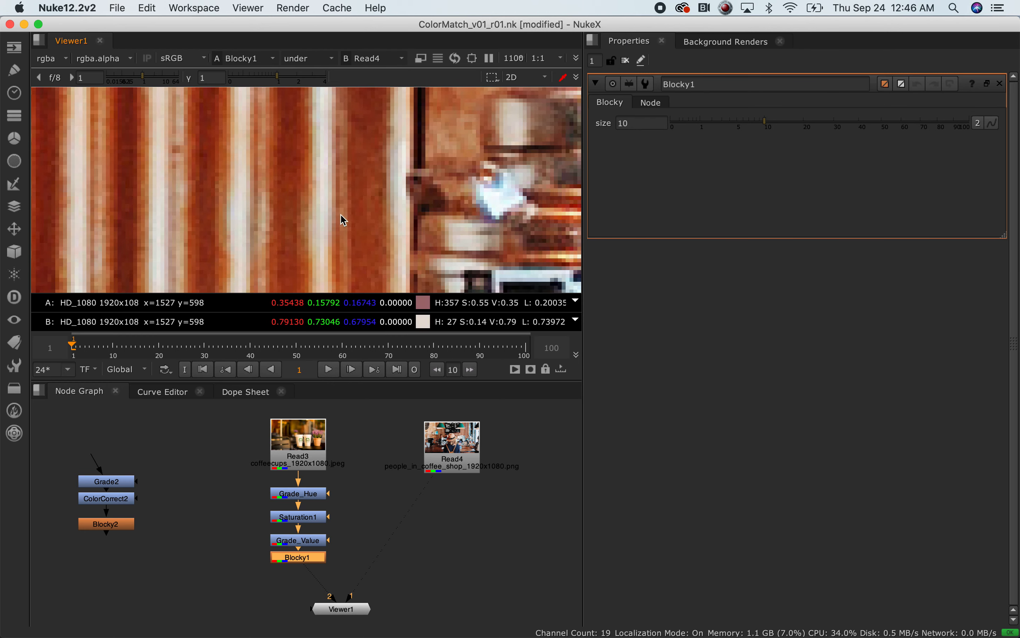
pyautogui.scroll(-3, 432, 209)
pyautogui.moveTo(233, 216); pyautogui.dragTo(590, 187, button='middle')
pyautogui.moveTo(238, 194); pyautogui.dragTo(438, 193, button='middle')
pyautogui.scroll(-6, 278, 211)
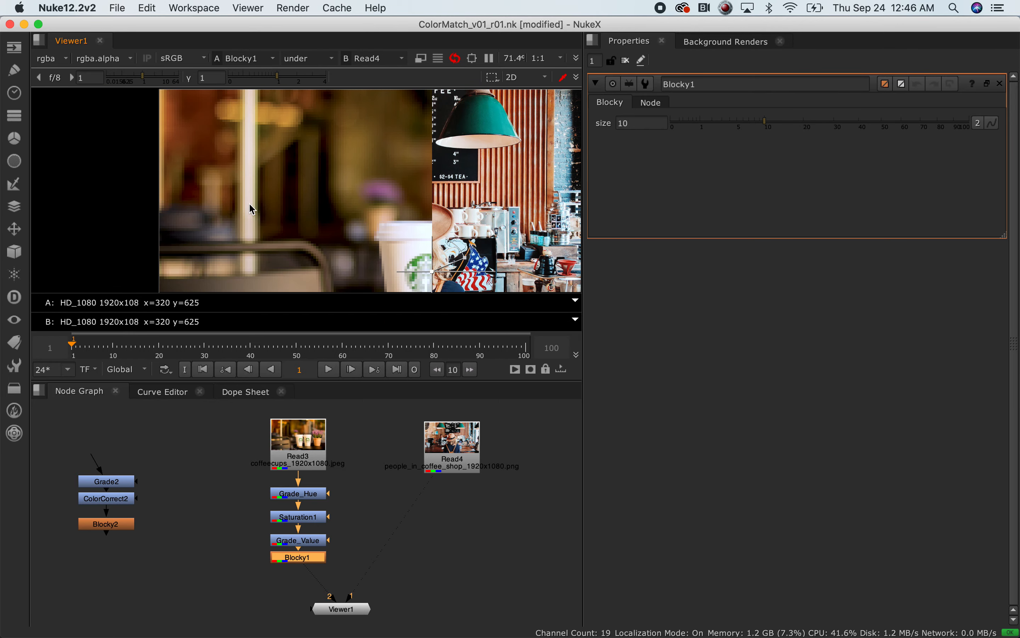
# Compare the pixelated white cup with the coffee shop image's dark areas up close, shifting the viewer wipe slightly.
pyautogui.scroll(4, 290, 156)
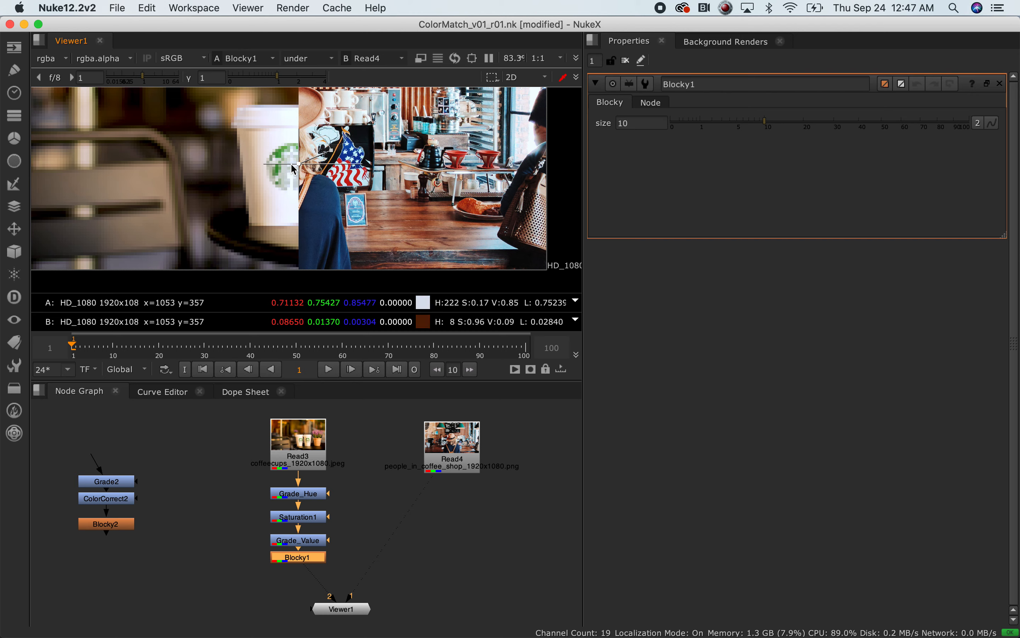
pyautogui.moveTo(305, 162); pyautogui.dragTo(262, 177)
pyautogui.scroll(8, 416, 199)
pyautogui.scroll(10, 425, 195)
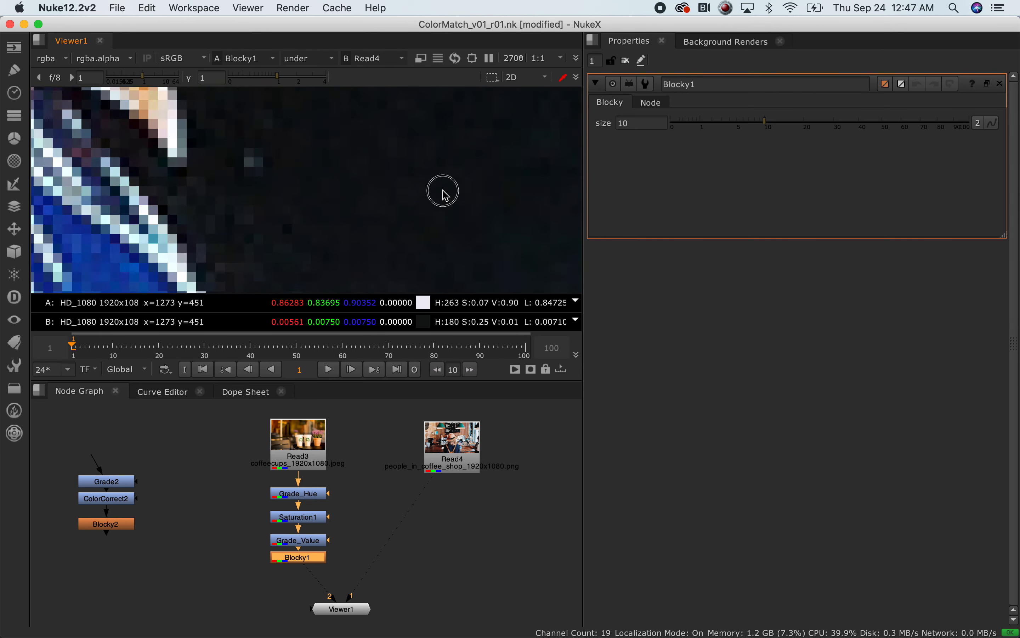
pyautogui.scroll(-8, 425, 197)
pyautogui.scroll(-6, 432, 177)
pyautogui.scroll(-5, 286, 205)
pyautogui.moveTo(343, 195); pyautogui.dragTo(376, 210, button='middle')
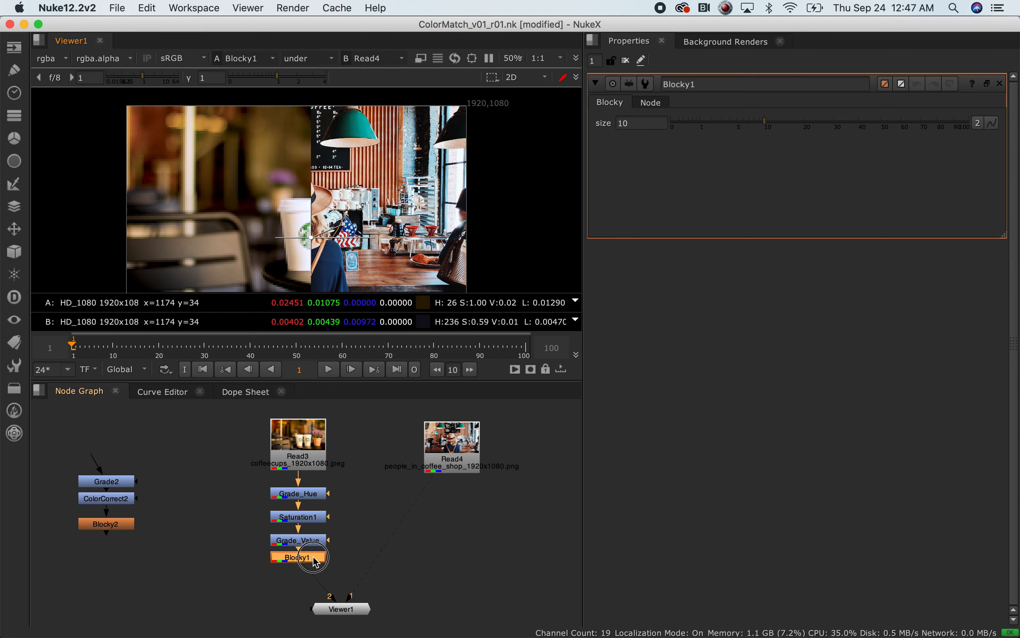
# Disable Blocky1 and compare the unpixelated coffee cups image with the coffee shop image's wall, window and hair areas up close.
pyautogui.press('d')
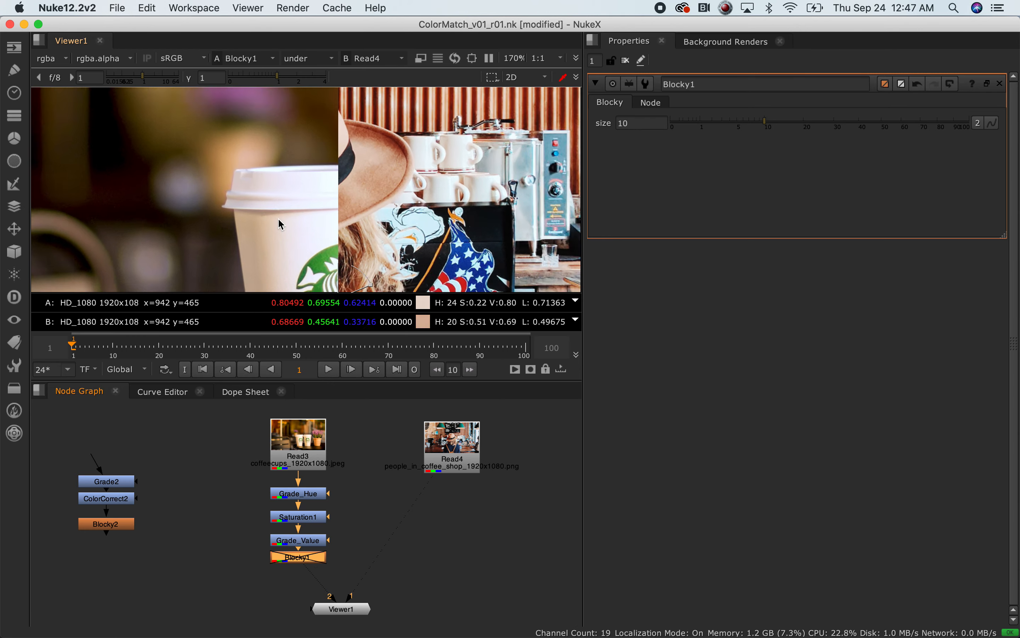
pyautogui.moveTo(270, 198); pyautogui.dragTo(387, 192, button='middle')
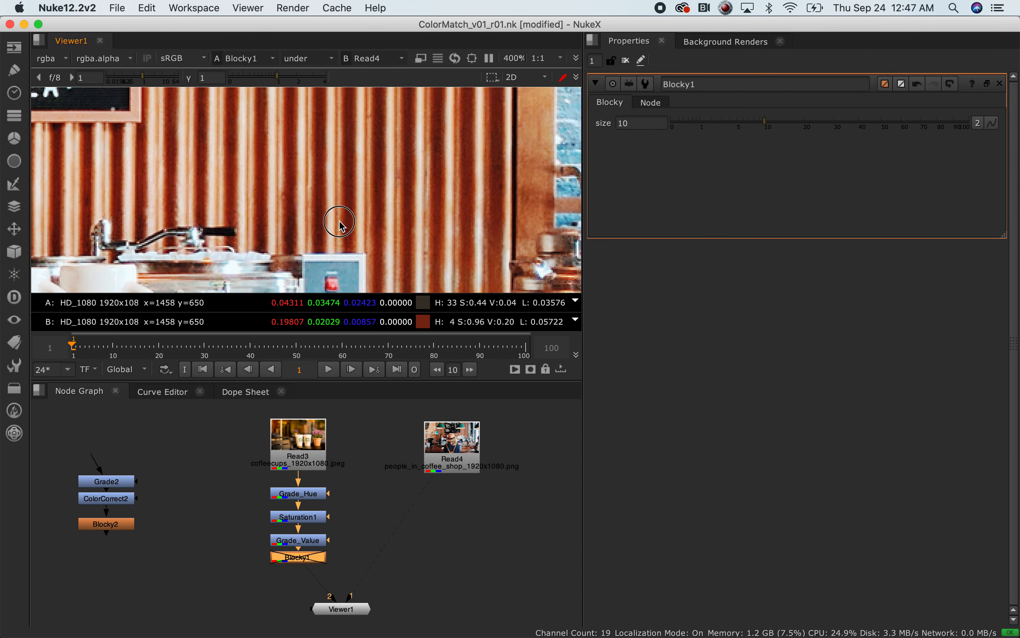
pyautogui.moveTo(134, 104); pyautogui.dragTo(138, 102, button='middle')
pyautogui.scroll(10, 286, 192)
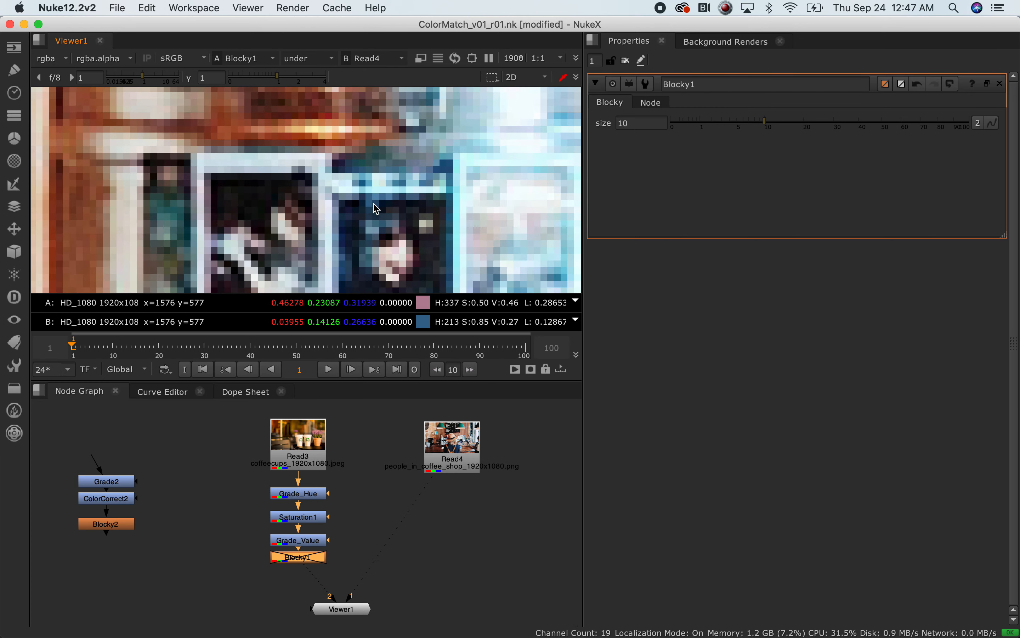
pyautogui.scroll(-8, 375, 208)
pyautogui.moveTo(246, 188); pyautogui.dragTo(595, 192, button='middle')
pyautogui.moveTo(324, 202); pyautogui.dragTo(396, 22, button='middle')
pyautogui.moveTo(447, 196); pyautogui.dragTo(278, 111, button='middle')
pyautogui.moveTo(392, 221); pyautogui.dragTo(434, 114, button='middle')
pyautogui.scroll(-1, 405, 185)
pyautogui.scroll(2, 405, 186)
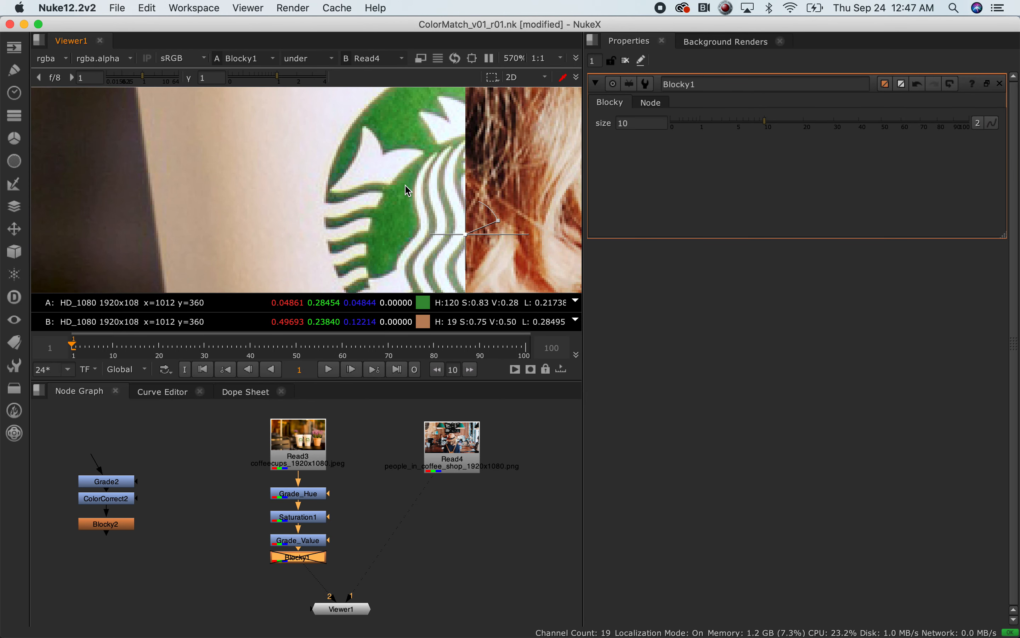
pyautogui.press('f')
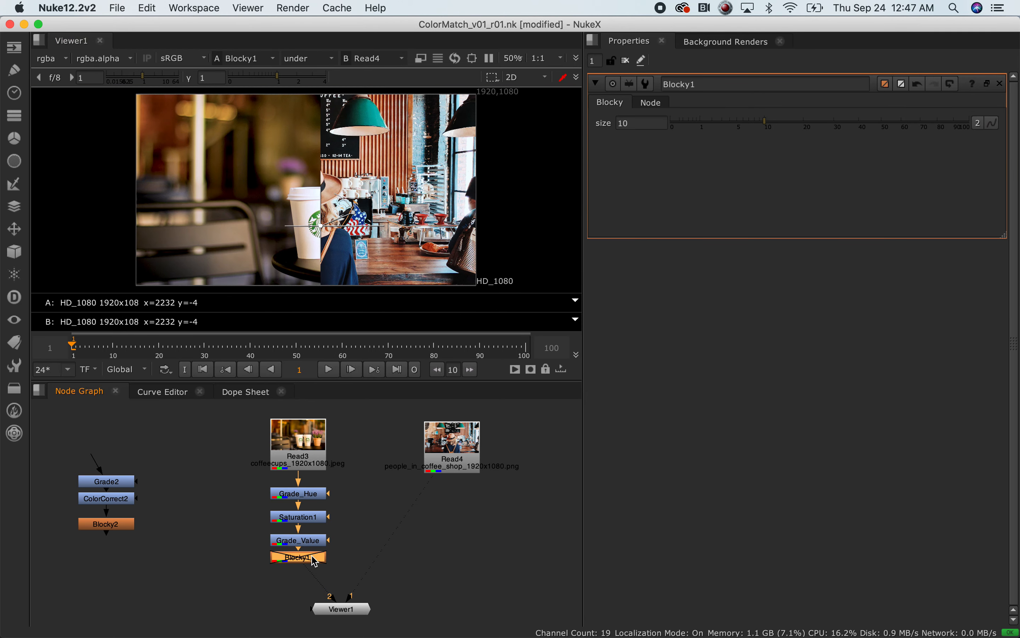
# Re-enable Blocky1, try a size of 0, and set the size to 3.5.
pyautogui.press('d')
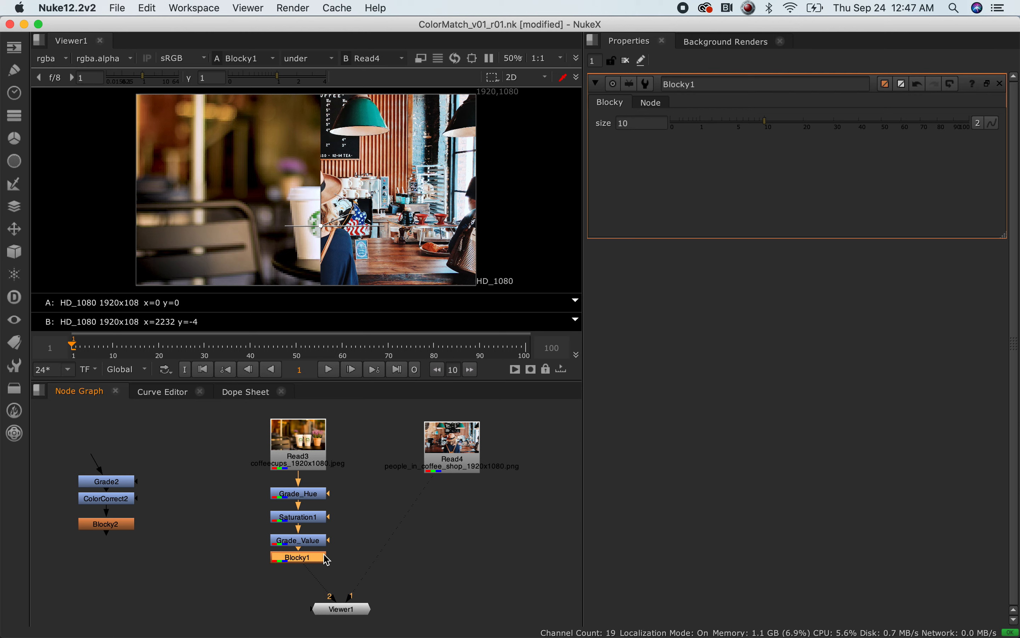
pyautogui.moveTo(766, 126); pyautogui.dragTo(654, 128)
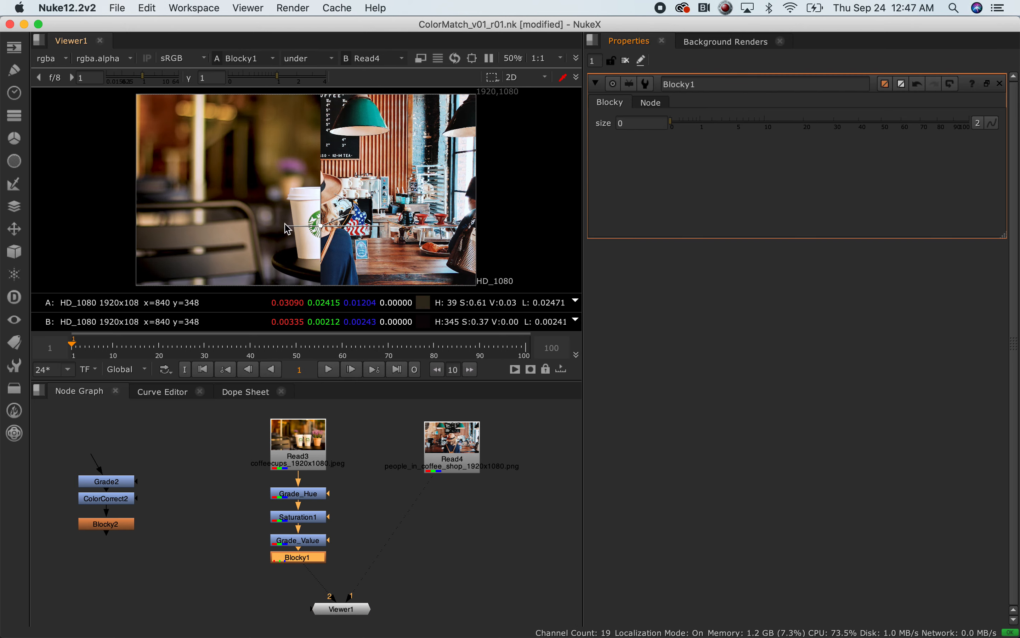
pyautogui.scroll(5, 288, 228)
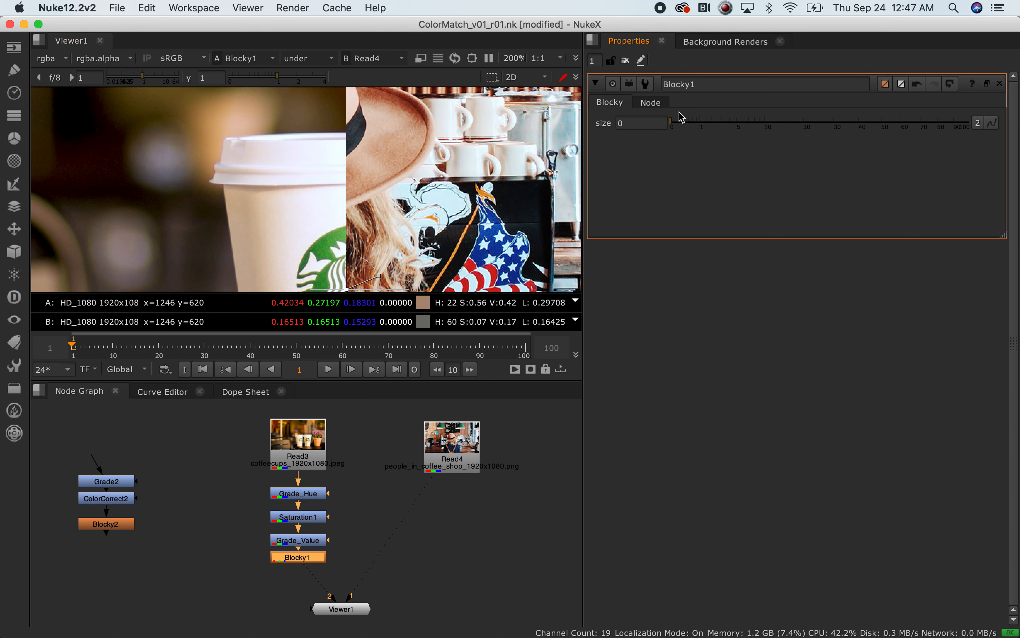
pyautogui.scroll(4, 326, 166)
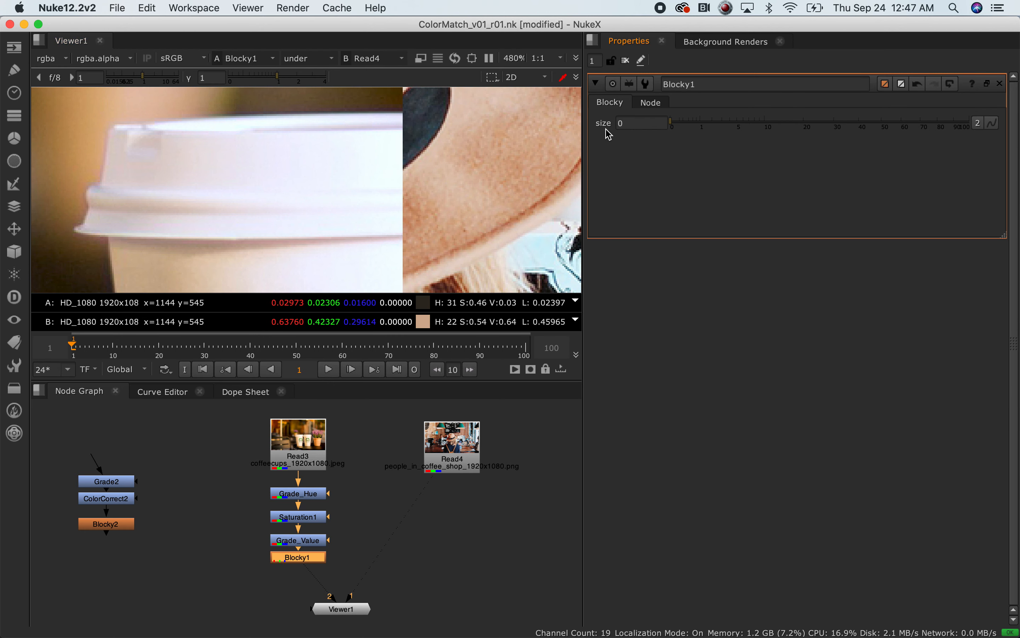
pyautogui.moveTo(672, 122); pyautogui.dragTo(726, 126)
# Examine the pixelated coffee cups image up close against the coffee shop image's mugs, wall panels and hat.
pyautogui.scroll(-5, 358, 227)
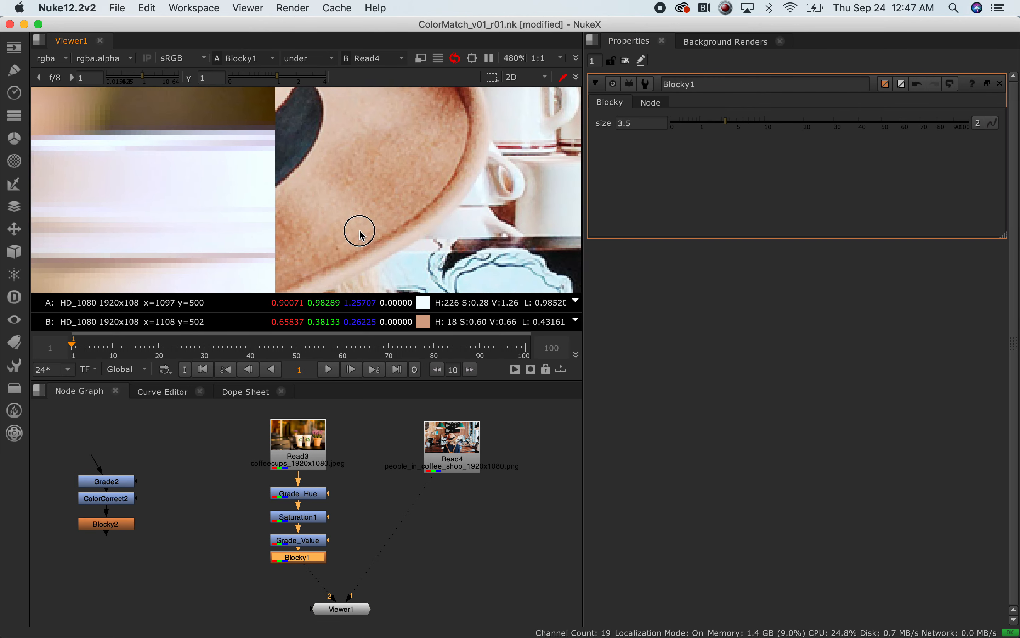
pyautogui.scroll(5, 341, 204)
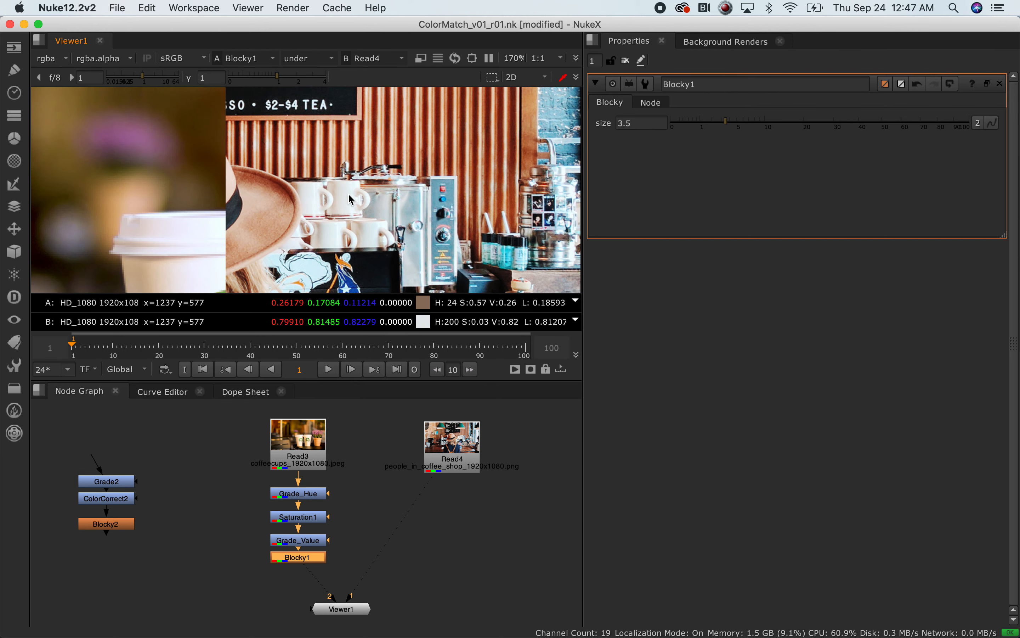
pyautogui.scroll(10, 341, 205)
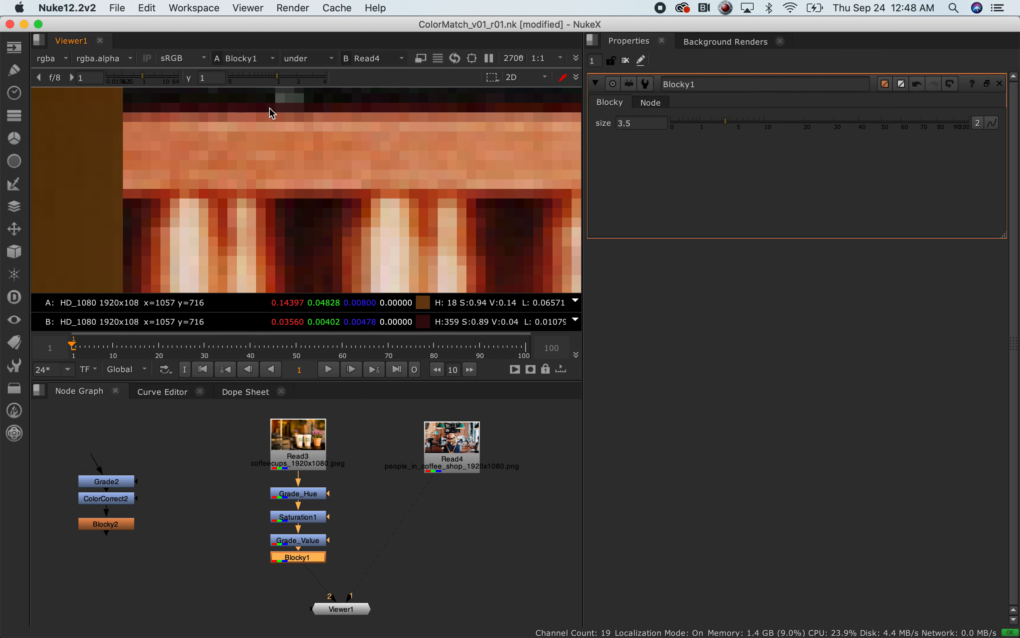
pyautogui.scroll(-4, 246, 185)
pyautogui.moveTo(246, 197)
pyautogui.mouseDown(button='middle')
pyautogui.moveTo(278, 68)
pyautogui.moveTo(299, 239)
pyautogui.moveTo(317, 224)
pyautogui.moveTo(344, 235)
pyautogui.moveTo(387, 90)
pyautogui.mouseUp(button='middle')
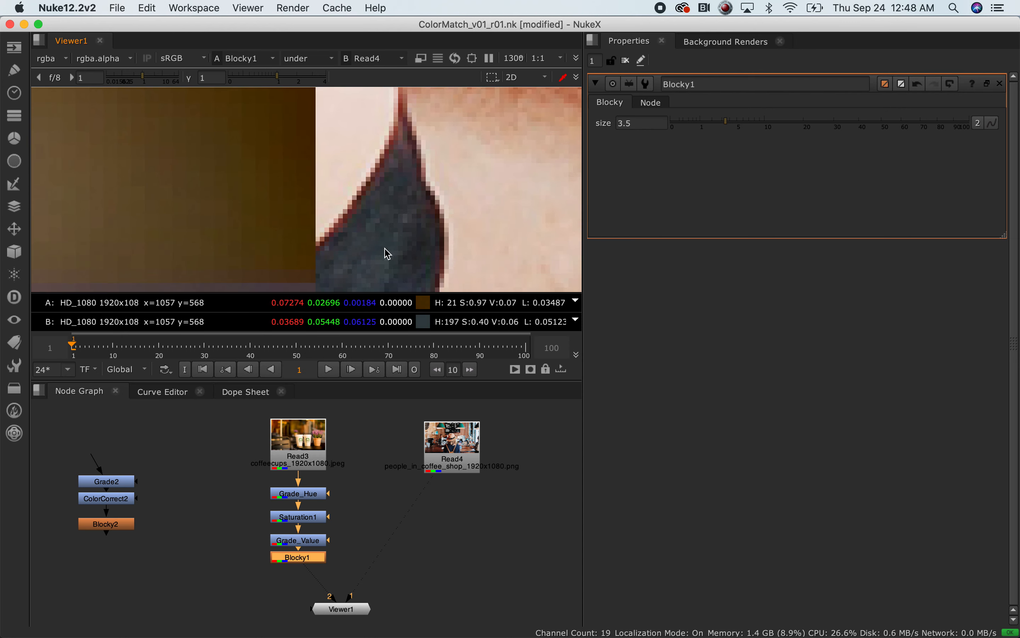
pyautogui.moveTo(383, 251); pyautogui.dragTo(388, 84, button='middle')
pyautogui.scroll(4, 371, 232)
pyautogui.scroll(-3, 364, 235)
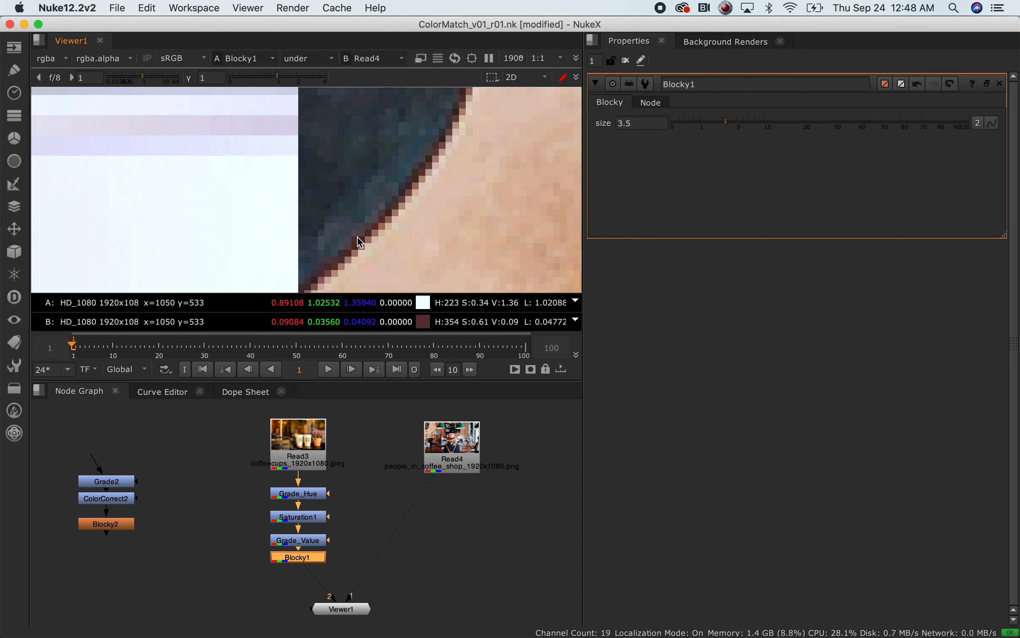
pyautogui.moveTo(321, 250); pyautogui.dragTo(308, 105, button='middle')
pyautogui.scroll(2, 355, 213)
pyautogui.scroll(-12, 357, 215)
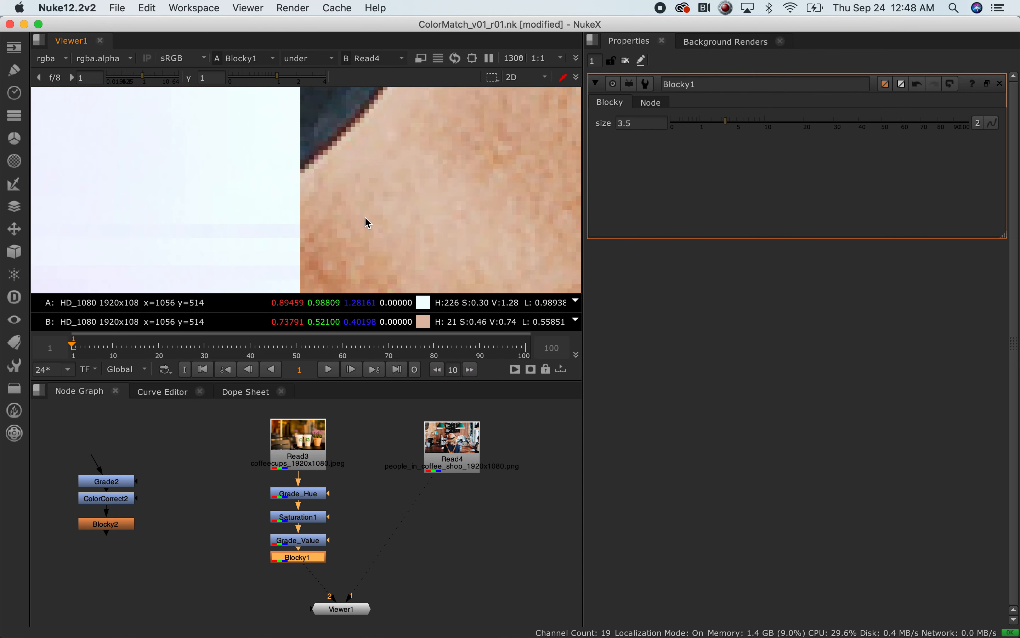
pyautogui.scroll(-4, 368, 249)
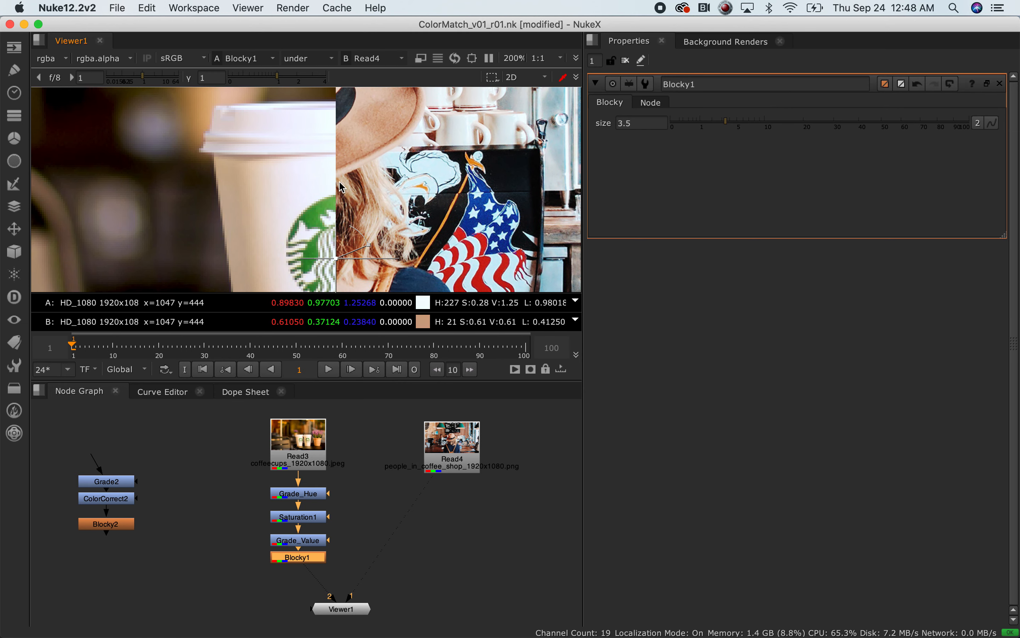
# Set Blocky1's size to 2.5 and raise it to 3.
pyautogui.click(638, 123)
pyautogui.moveTo(638, 123); pyautogui.dragTo(603, 125)
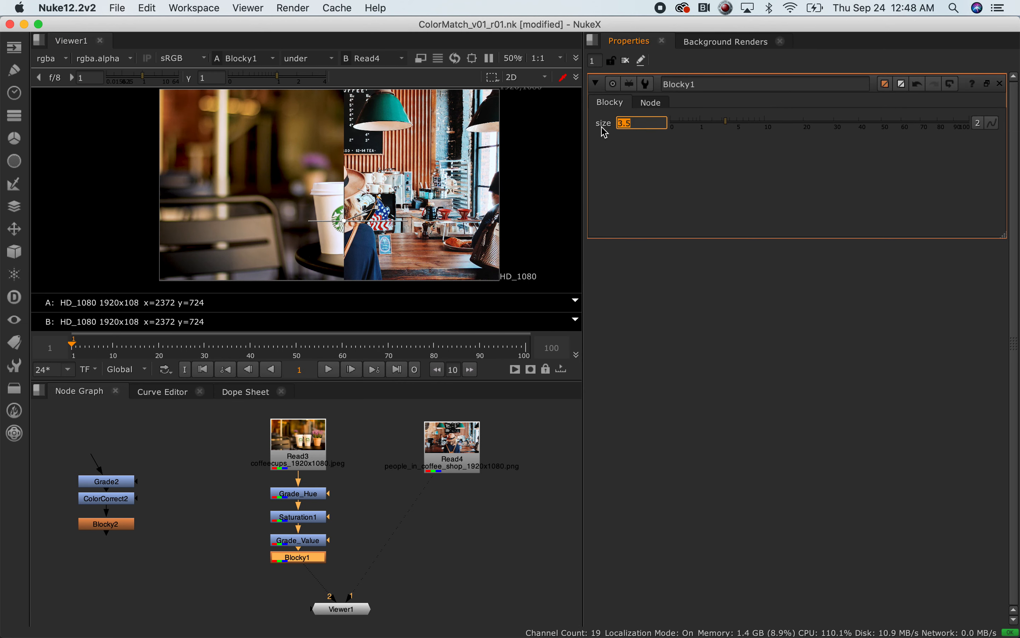
pyautogui.write('2.5')
pyautogui.press('Return')
pyautogui.click(721, 123)
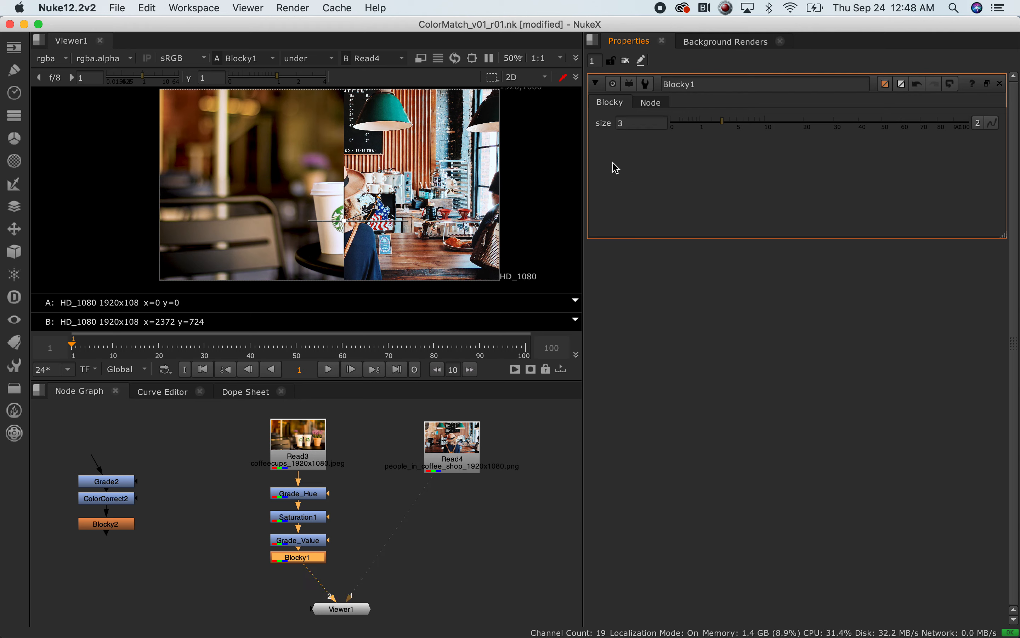
# Fit the full comparison in the viewer and select Grade_Hue, Saturation1 and Grade_Value together.
pyautogui.moveTo(384, 479); pyautogui.dragTo(244, 584)
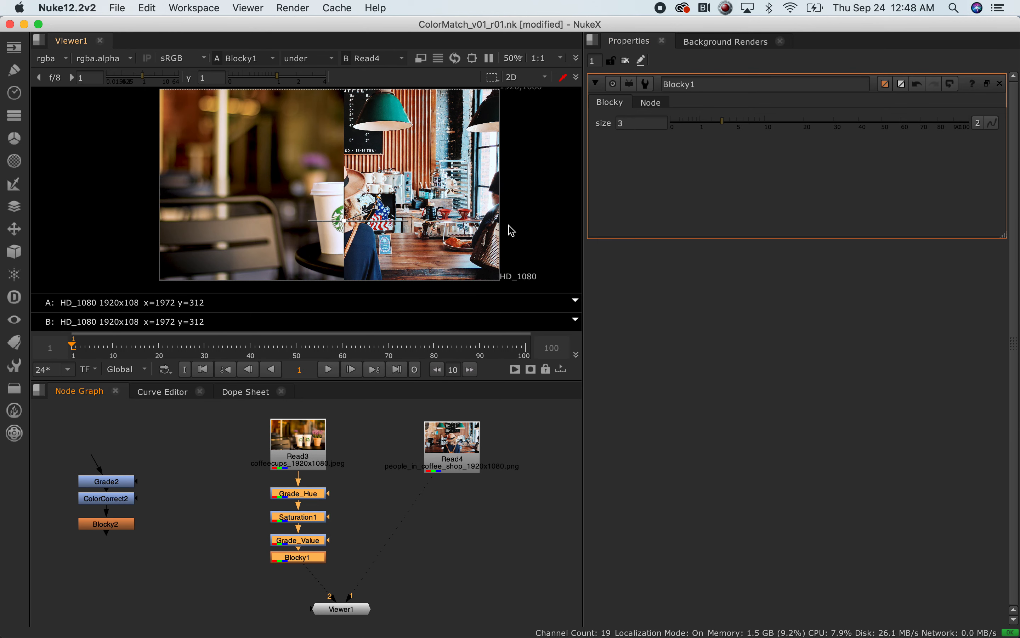
pyautogui.press('f')
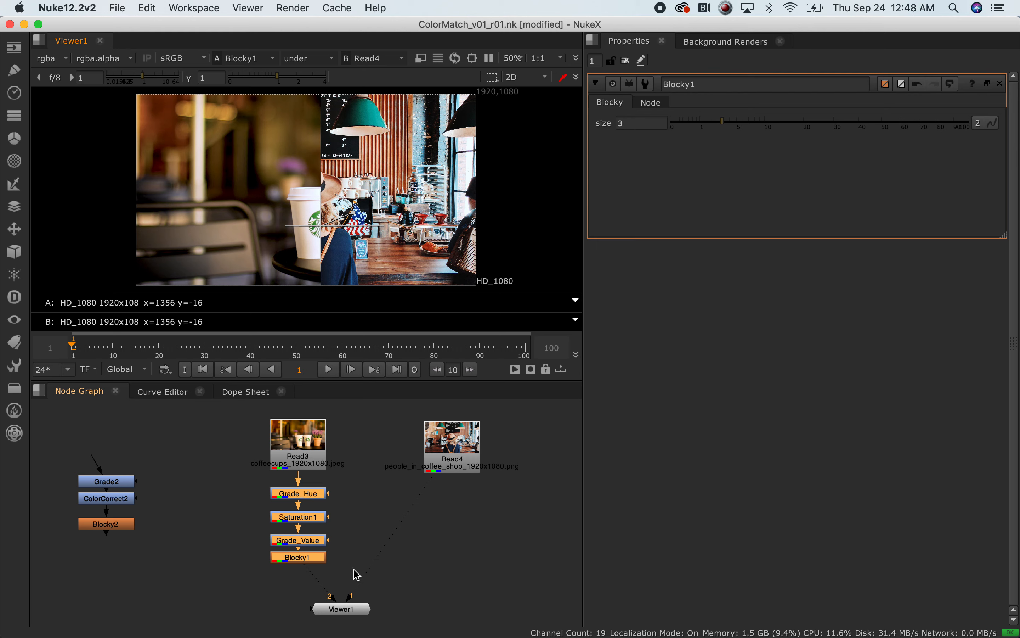
pyautogui.click(372, 544)
pyautogui.moveTo(231, 474); pyautogui.dragTo(373, 549)
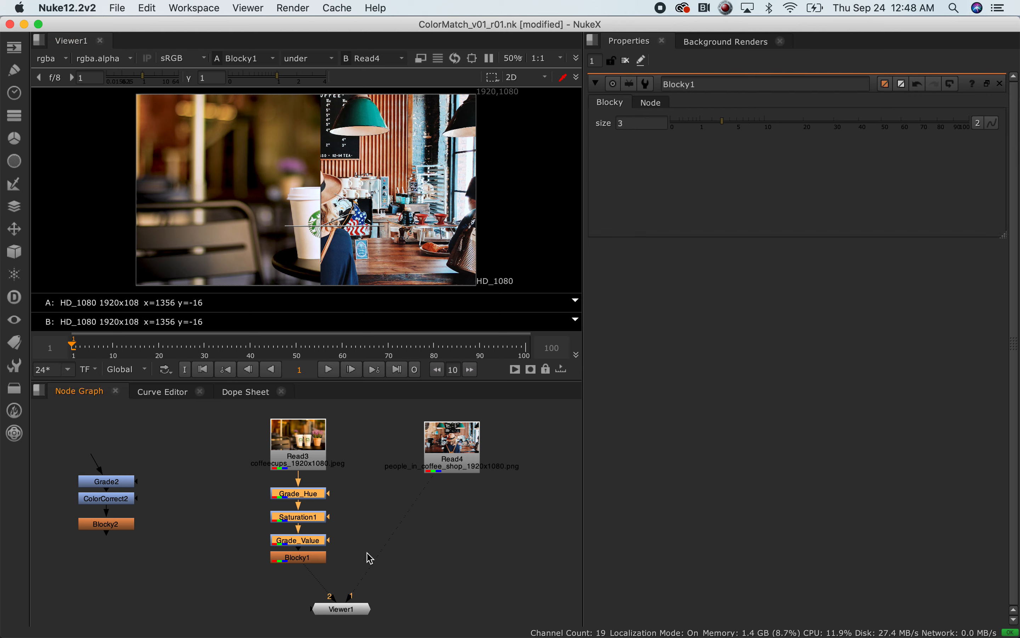
pyautogui.click(380, 538)
pyautogui.moveTo(256, 478); pyautogui.dragTo(368, 549)
pyautogui.click(360, 553)
pyautogui.moveTo(250, 482); pyautogui.dragTo(360, 547)
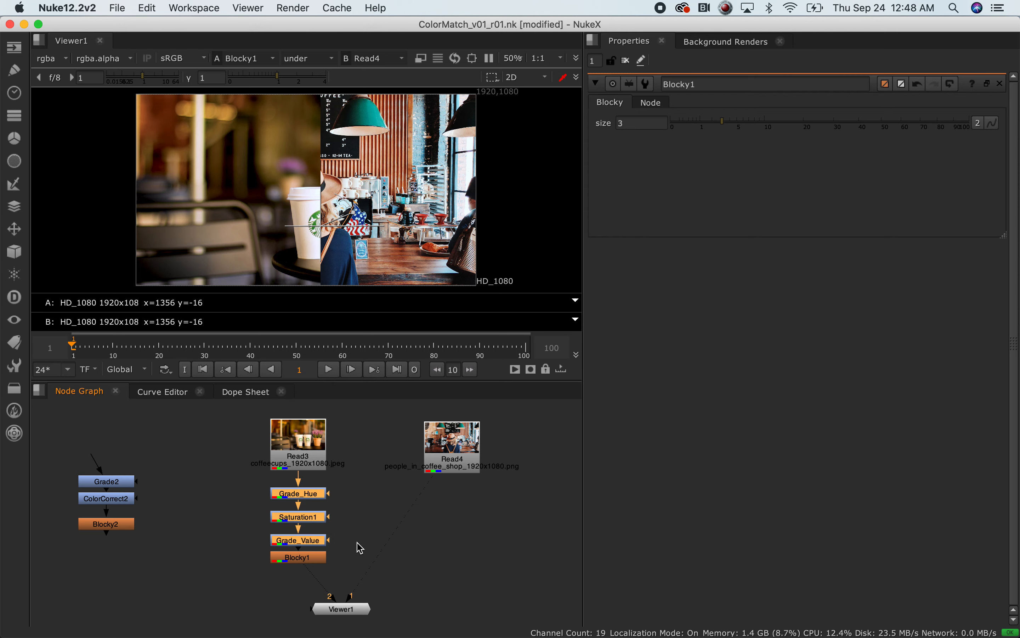
# Move the Blocky1 node slightly down to separate it from Grade_Value, and deselect all nodes.
pyautogui.click(350, 562)
pyautogui.click(315, 563)
pyautogui.moveTo(316, 569); pyautogui.dragTo(316, 587)
pyautogui.moveTo(249, 565); pyautogui.dragTo(315, 581)
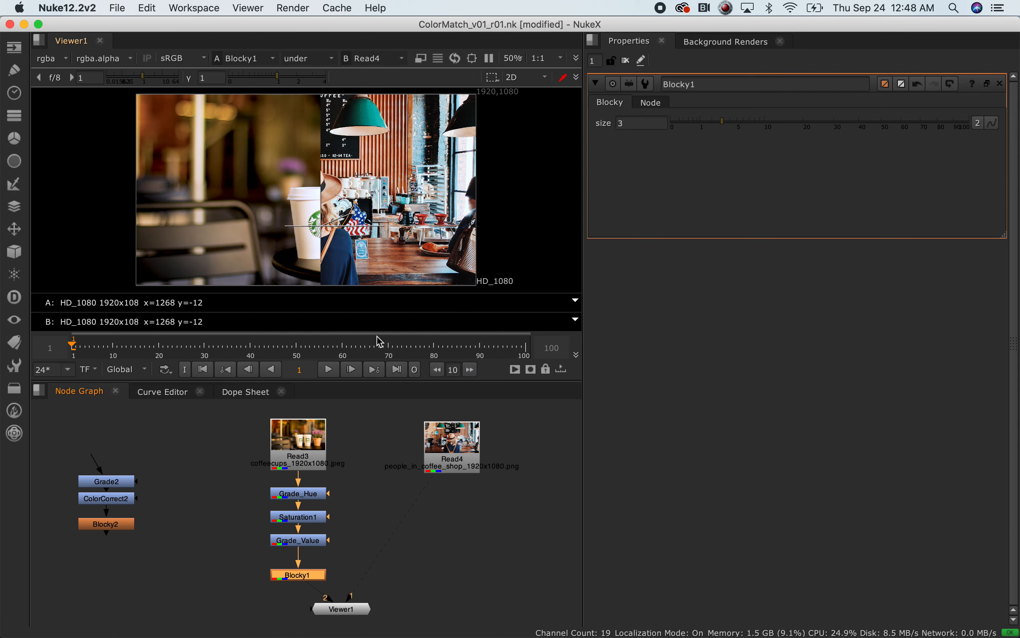
pyautogui.scroll(2, 336, 553)
pyautogui.scroll(-2, 343, 549)
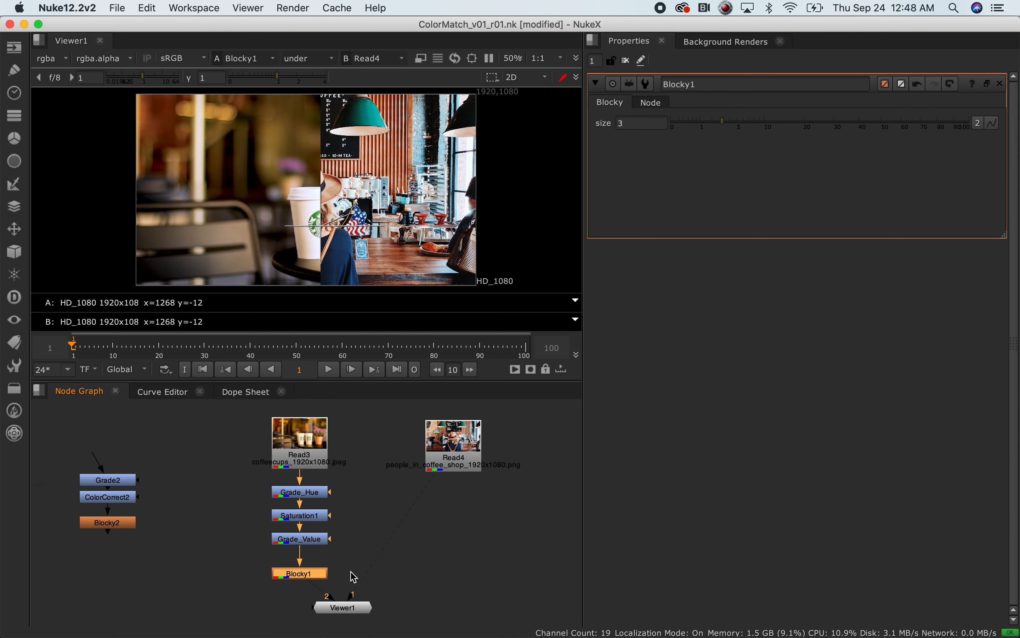
pyautogui.scroll(-1, 359, 573)
pyautogui.click(446, 581)
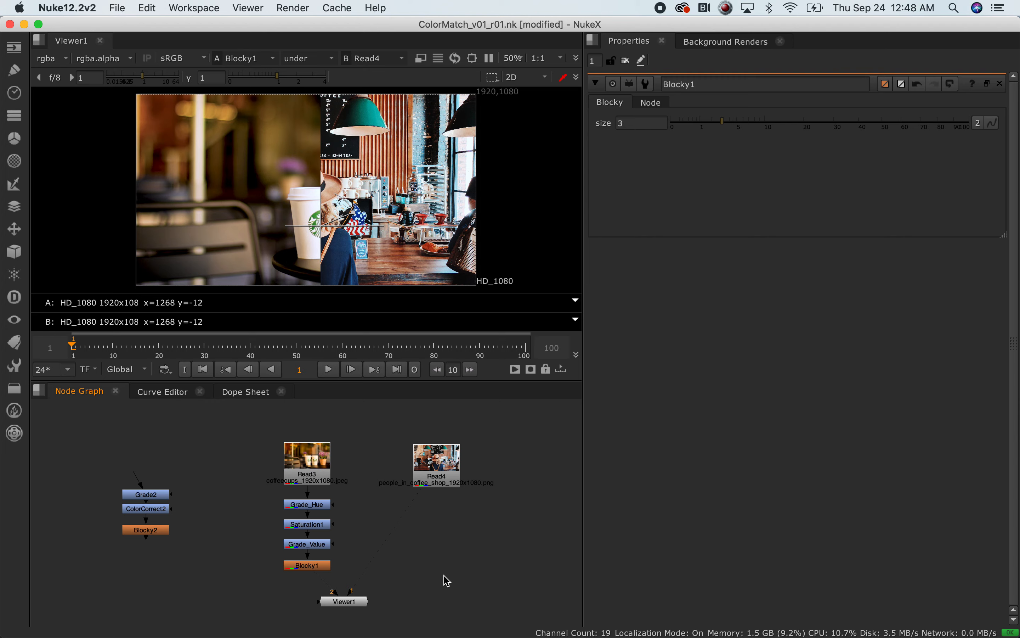
# Switch to the MatchByChannel project in Premiere Pro.
pyautogui.press('super+Tab')
pyautogui.press('super+Tab')
pyautogui.press('super+Tab')
pyautogui.press('super+Tab')
pyautogui.press('super+Tab')
pyautogui.press('super+Tab')
pyautogui.press('super+Tab')
pyautogui.press('super+Tab')
pyautogui.press('super+Tab')
pyautogui.press('super+Tab')
pyautogui.press('super+Tab')
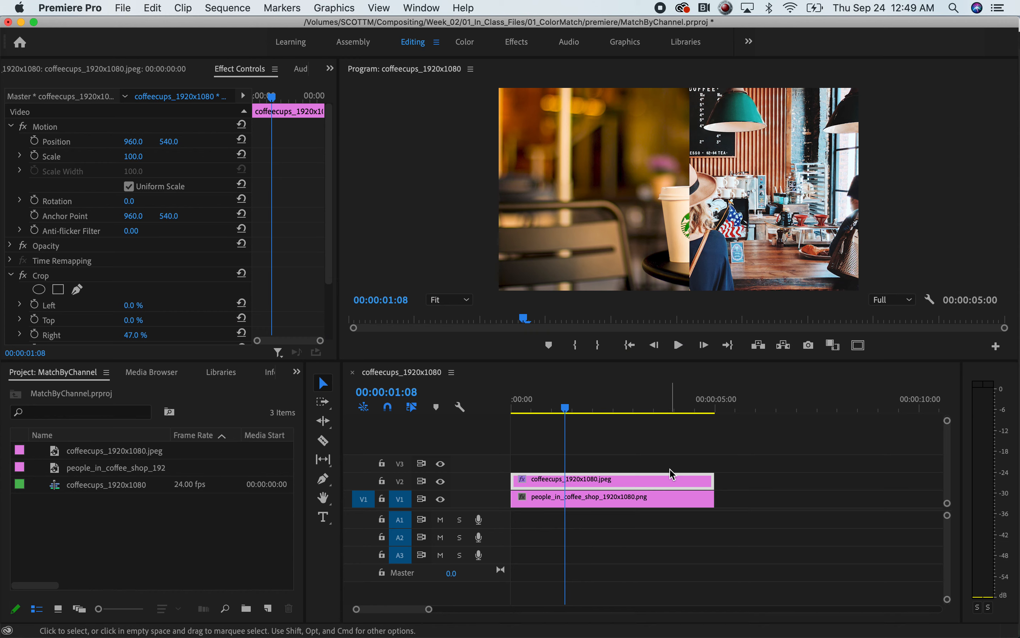
# Review the effect settings of the coffeecups_1920x1080.jpeg clip and collapse its Crop effect.
pyautogui.doubleClick(668, 479)
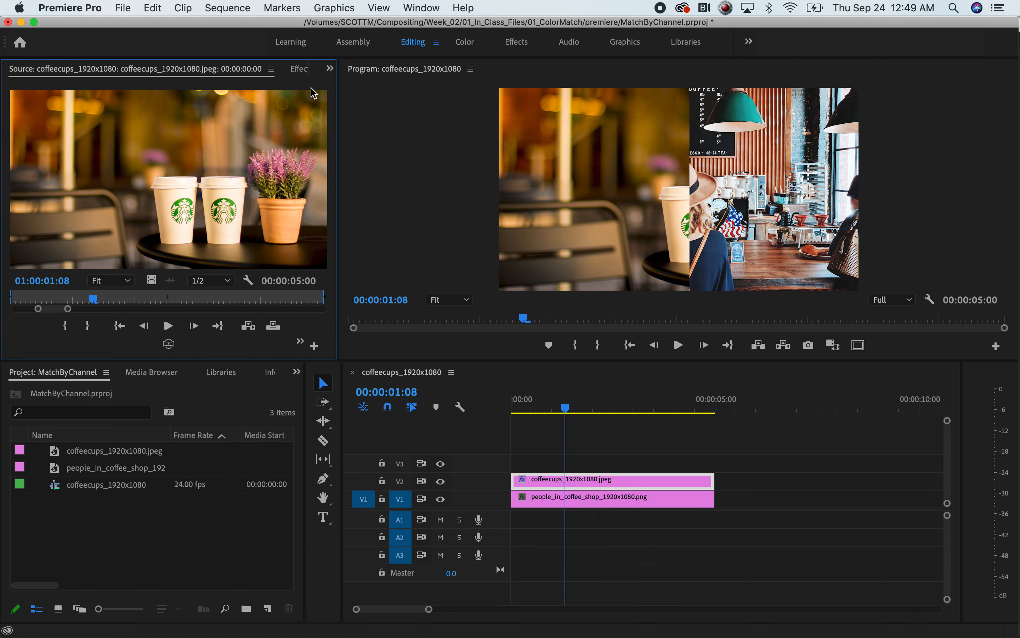
pyautogui.click(300, 69)
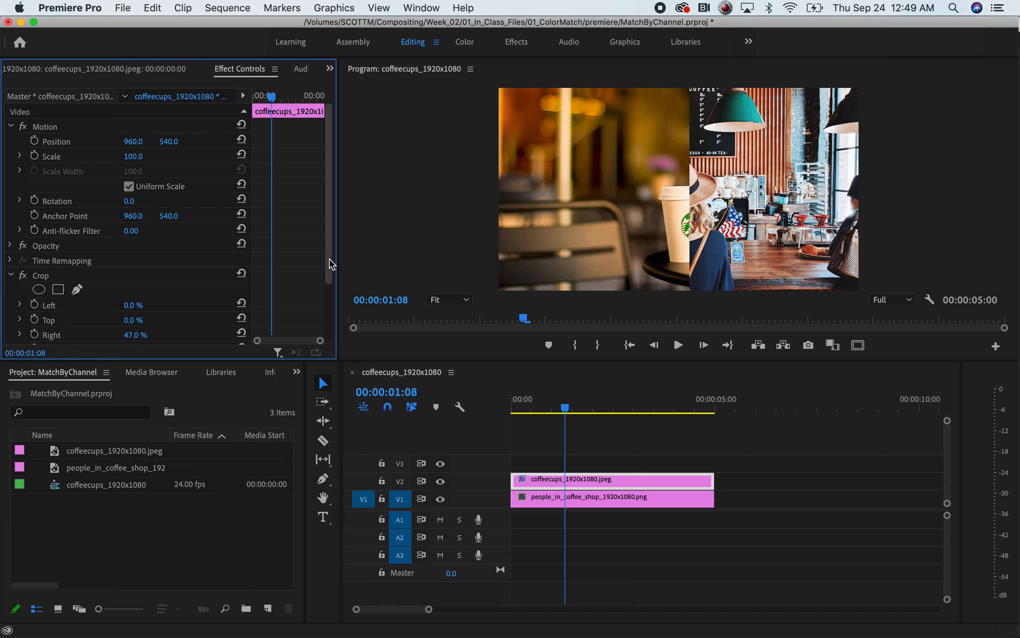
pyautogui.moveTo(330, 262); pyautogui.dragTo(315, 385)
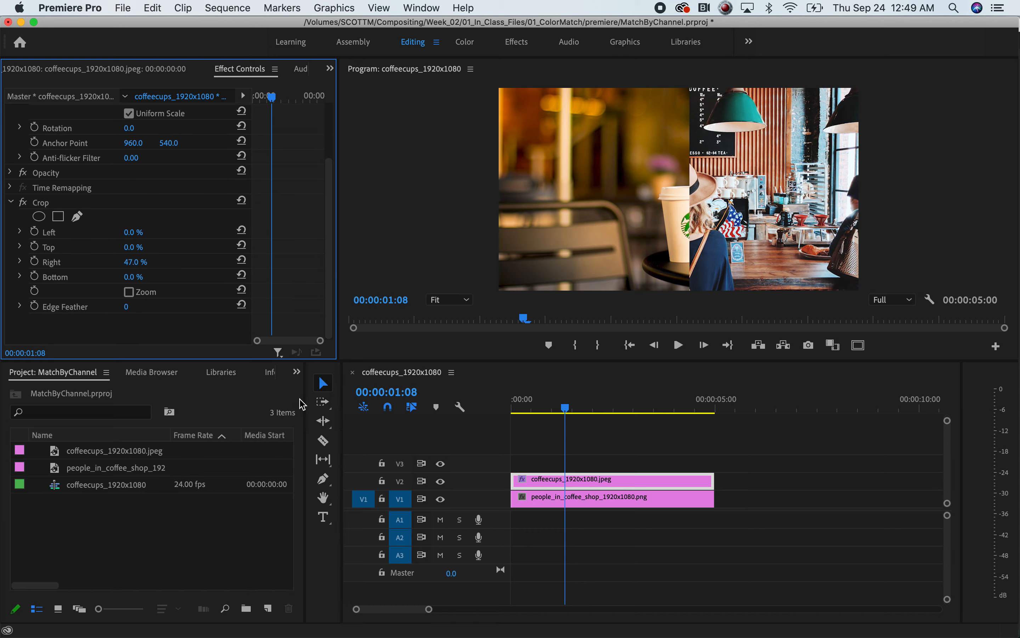
pyautogui.click(11, 203)
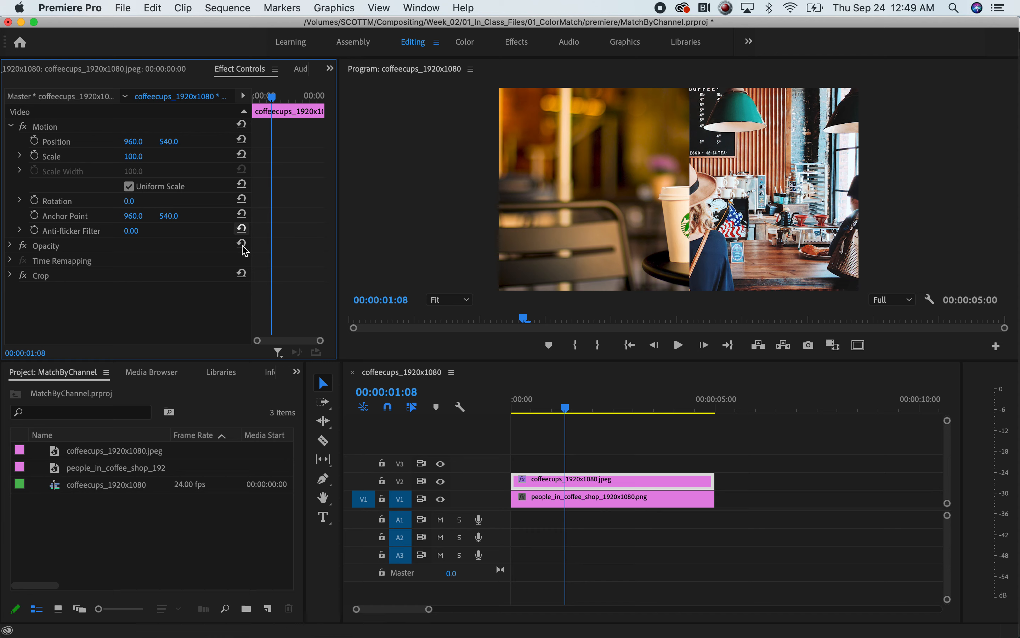
# Show the Effects library and expand the Image Control category of the video effects.
pyautogui.click(297, 372)
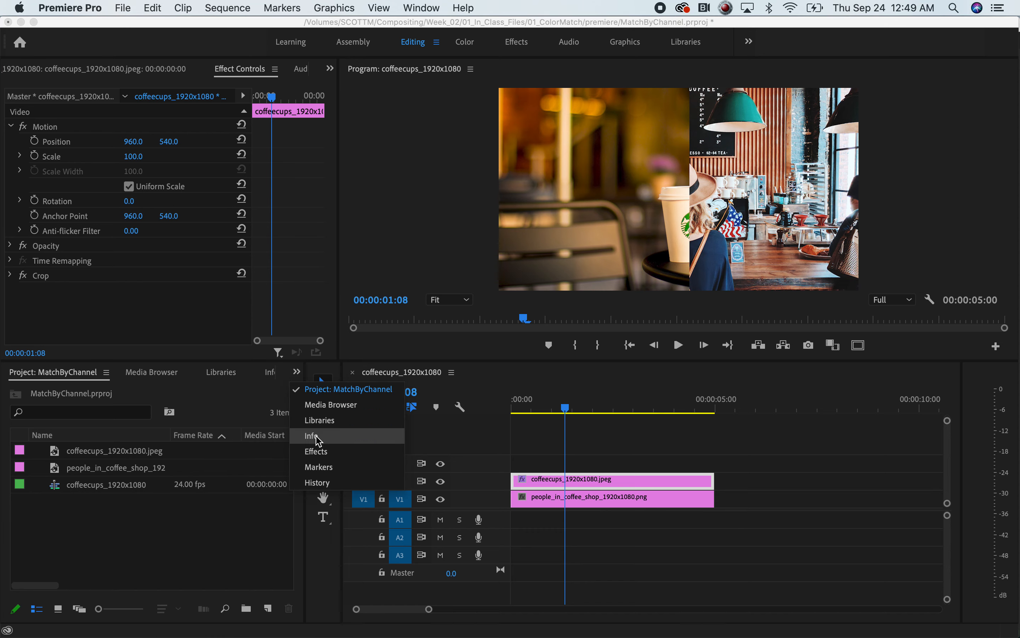
pyautogui.click(318, 451)
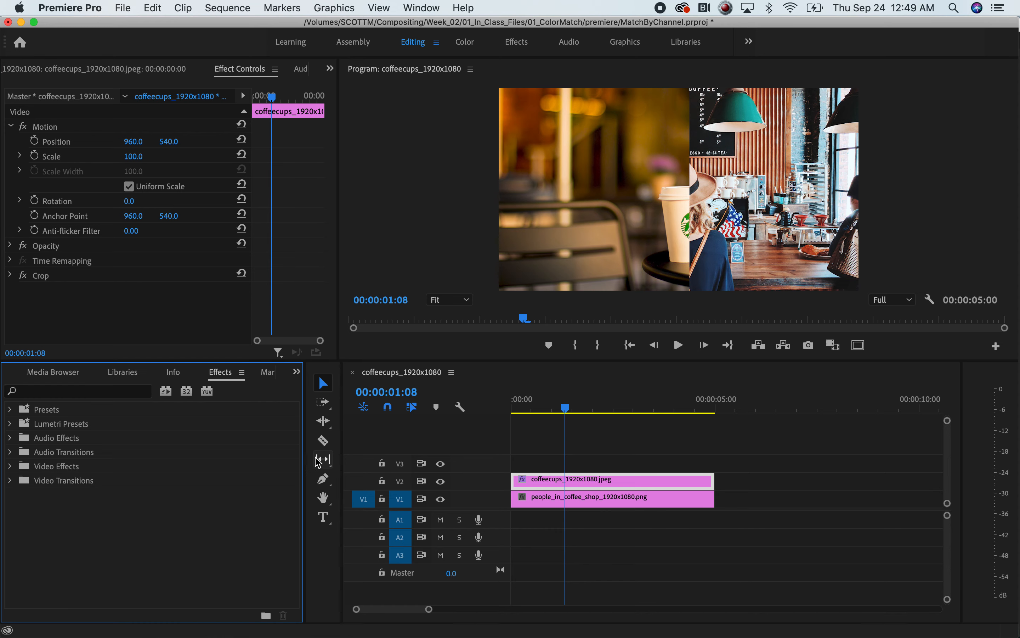
pyautogui.click(94, 392)
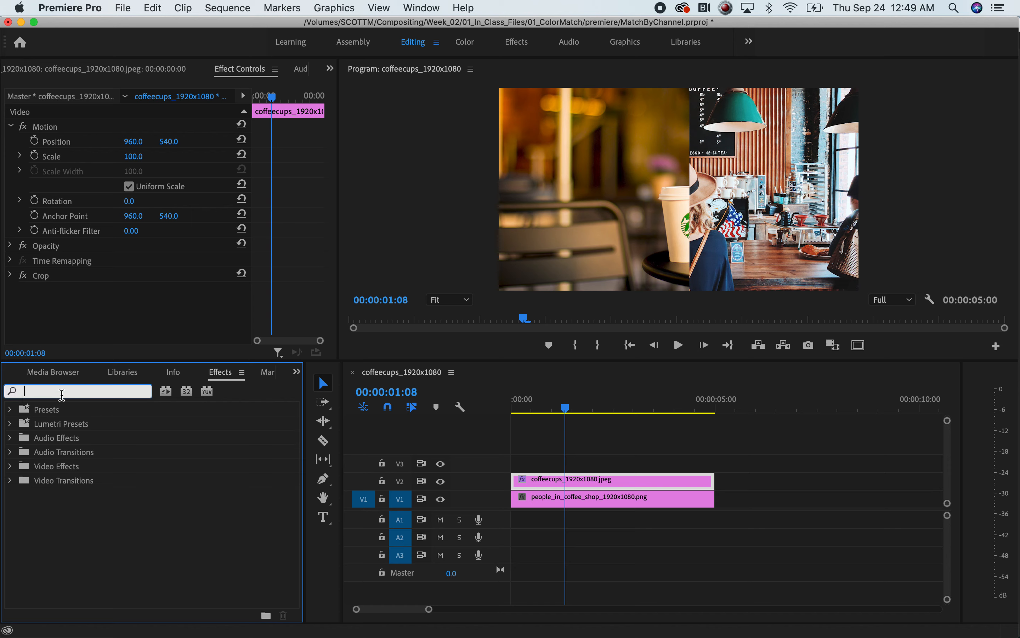
pyautogui.click(90, 530)
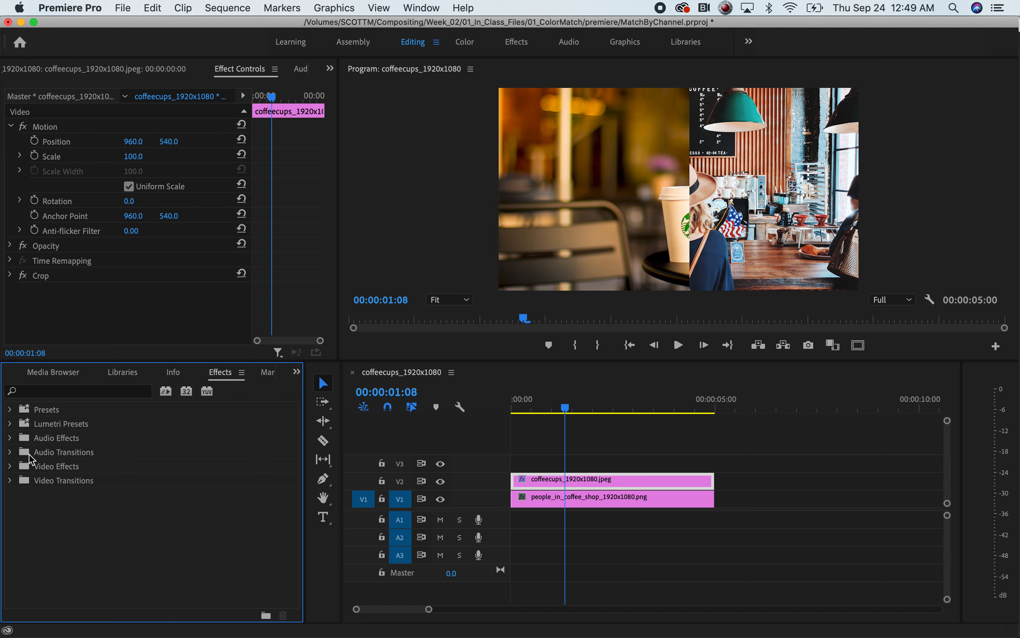
pyautogui.click(10, 466)
pyautogui.moveTo(291, 496); pyautogui.dragTo(291, 559)
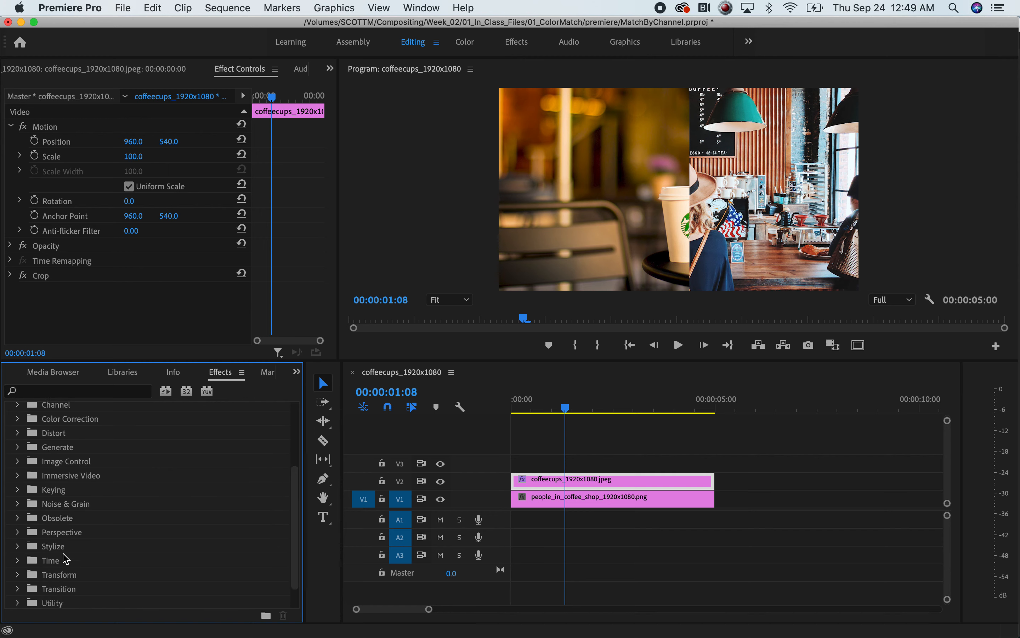
pyautogui.click(18, 461)
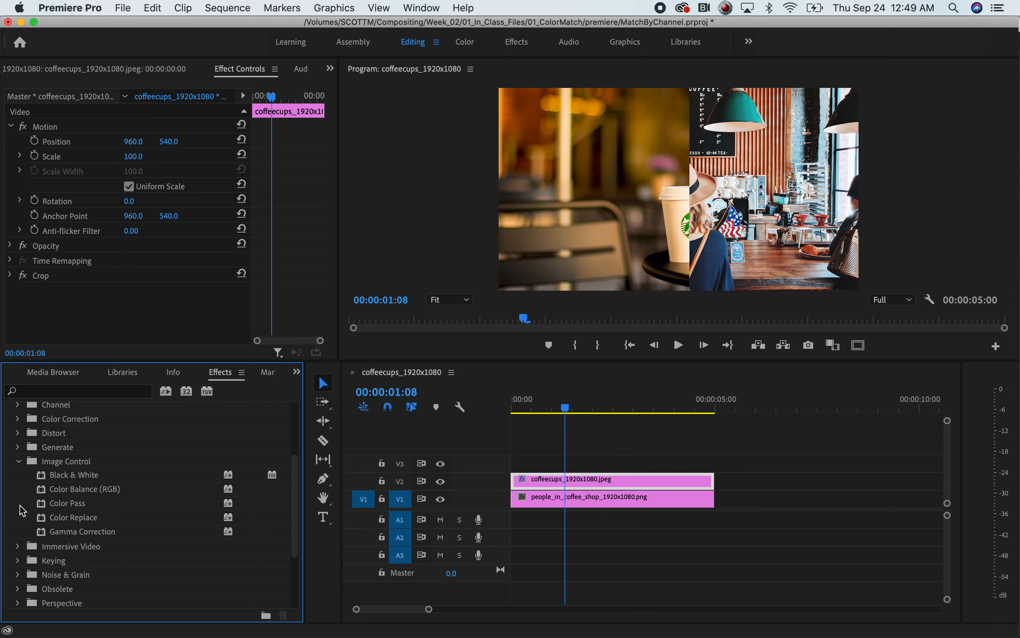
# Look through the Color Correction effects and apply Color Balance (RGB) from Image Control to the coffeecups_1920x1080.jpeg clip.
pyautogui.click(18, 419)
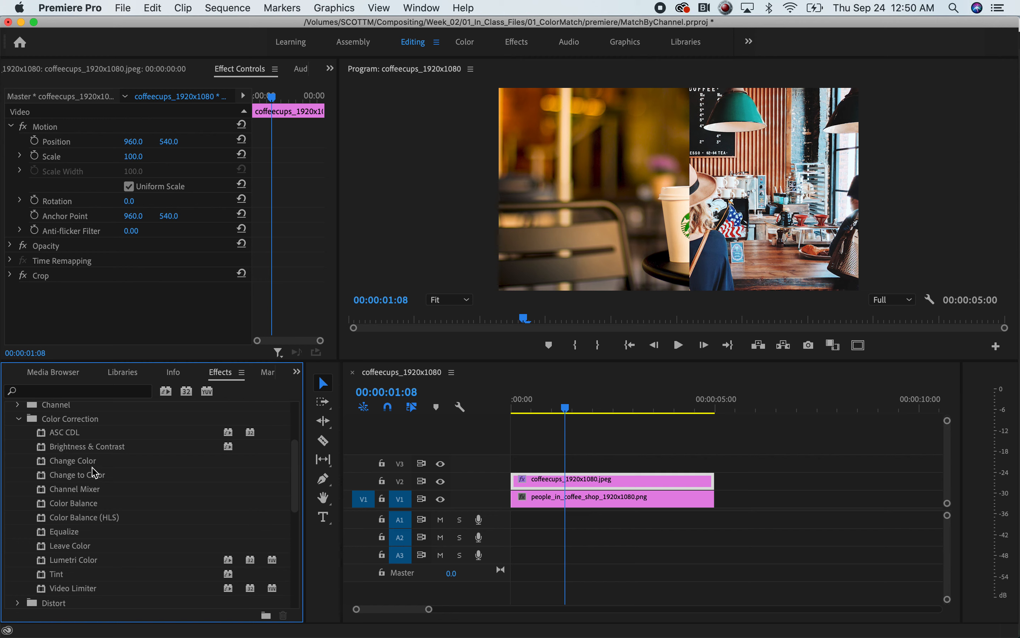
pyautogui.click(18, 420)
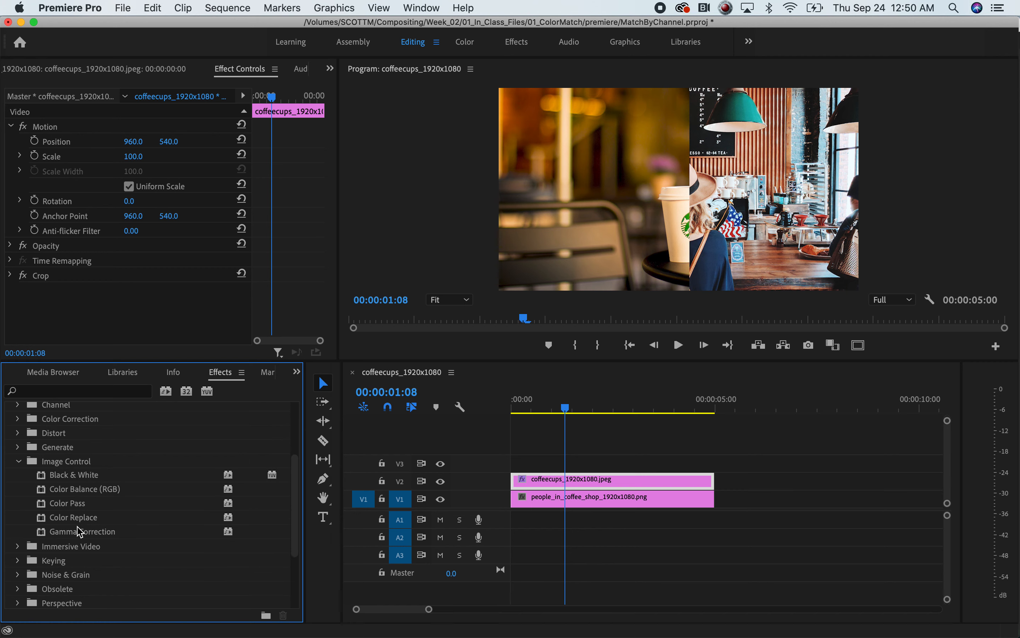
pyautogui.click(65, 492)
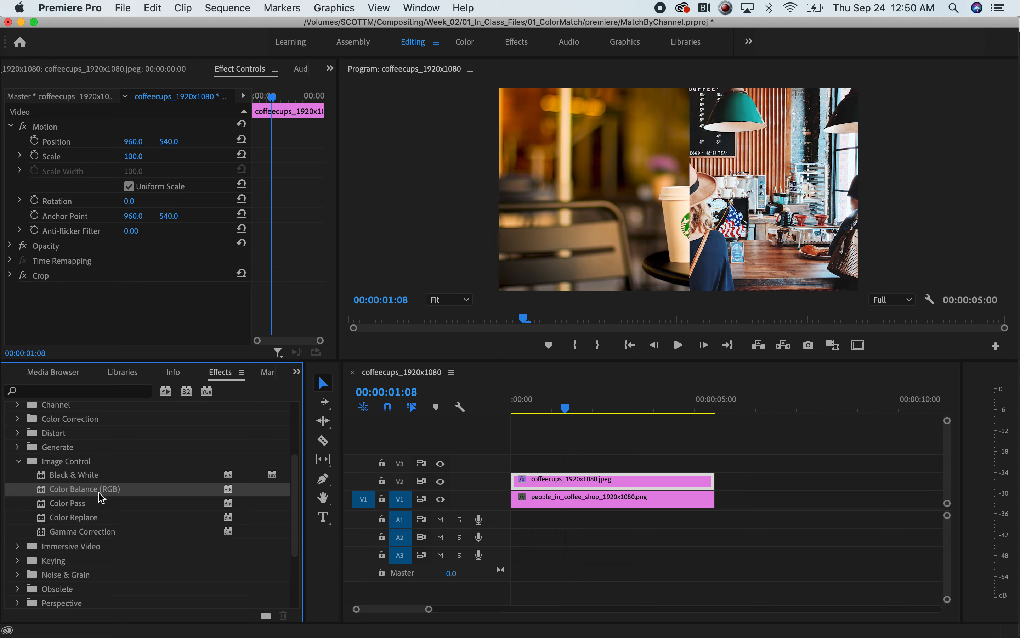
pyautogui.moveTo(46, 494); pyautogui.dragTo(560, 484)
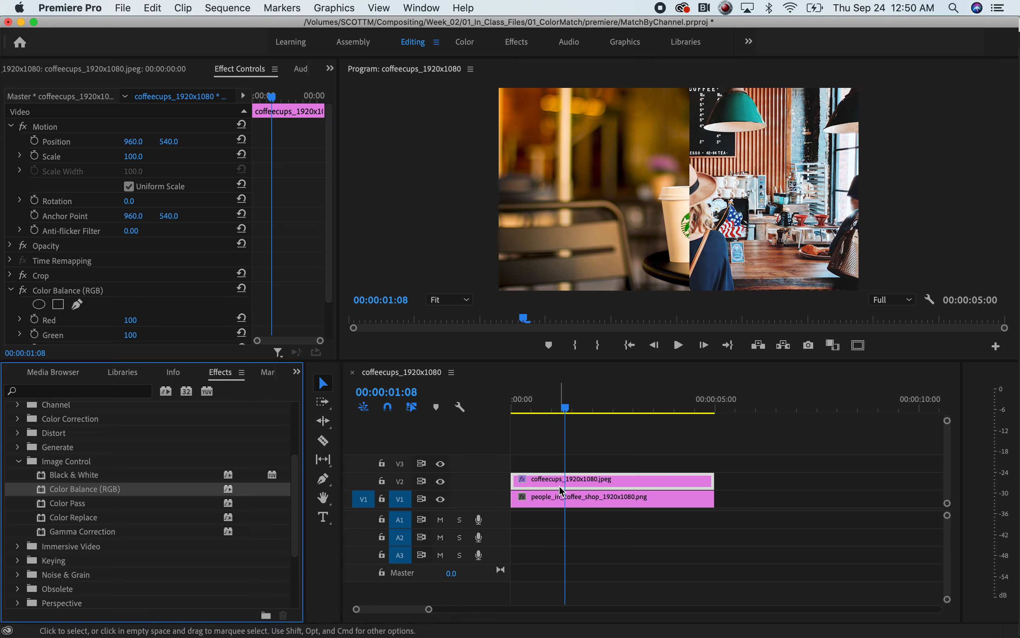
pyautogui.moveTo(333, 262); pyautogui.dragTo(326, 315)
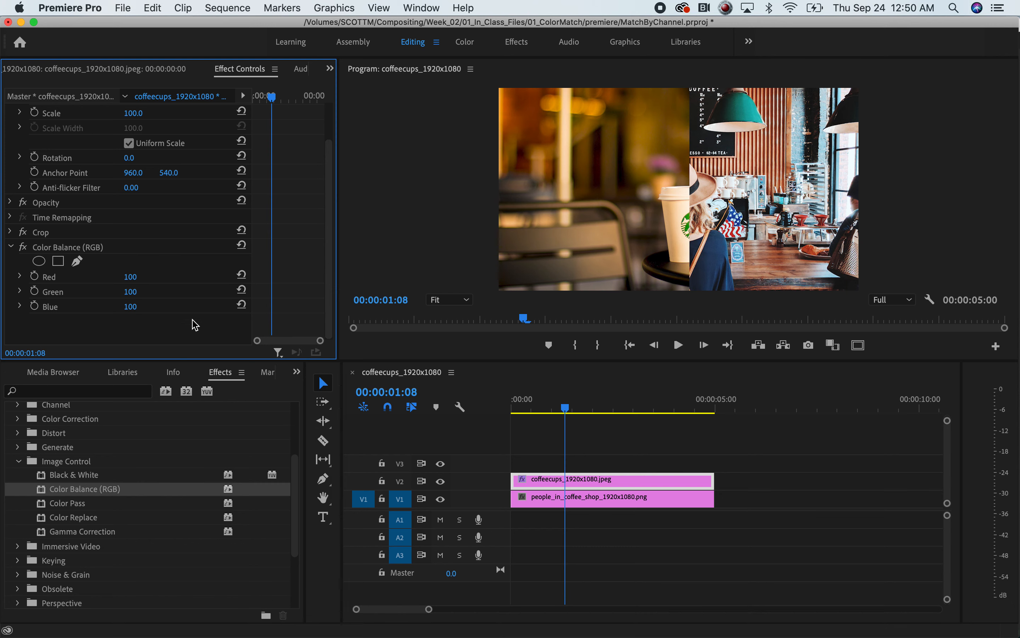
# Try Red values of 80 and 90 in the clip's Color Balance (RGB) effect.
pyautogui.click(20, 276)
pyautogui.click(22, 277)
pyautogui.click(129, 277)
pyautogui.write('80')
pyautogui.press('Return')
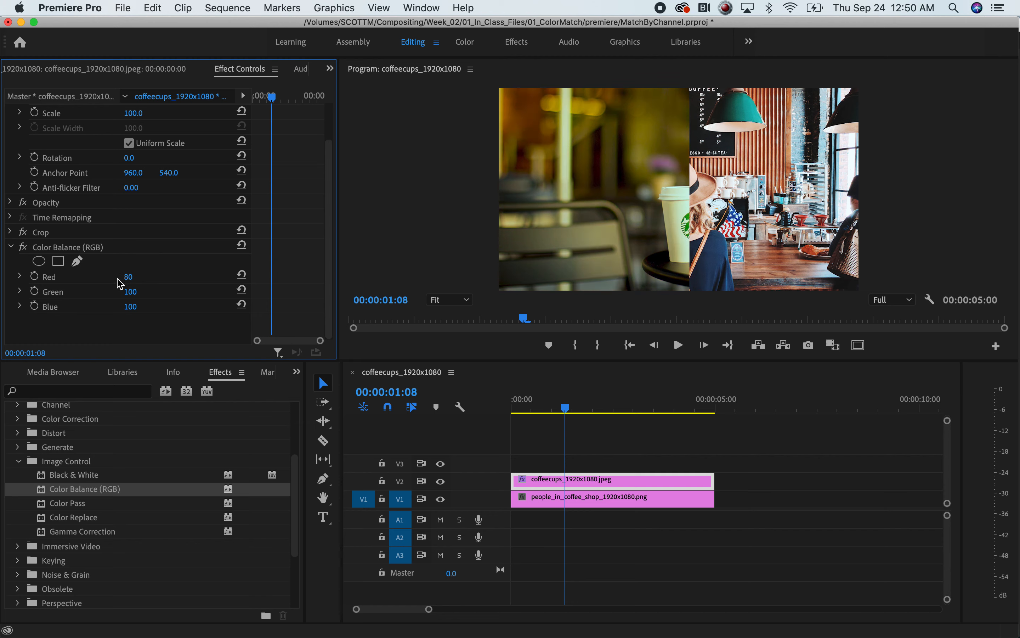
pyautogui.click(128, 277)
pyautogui.write('90')
pyautogui.press('Return')
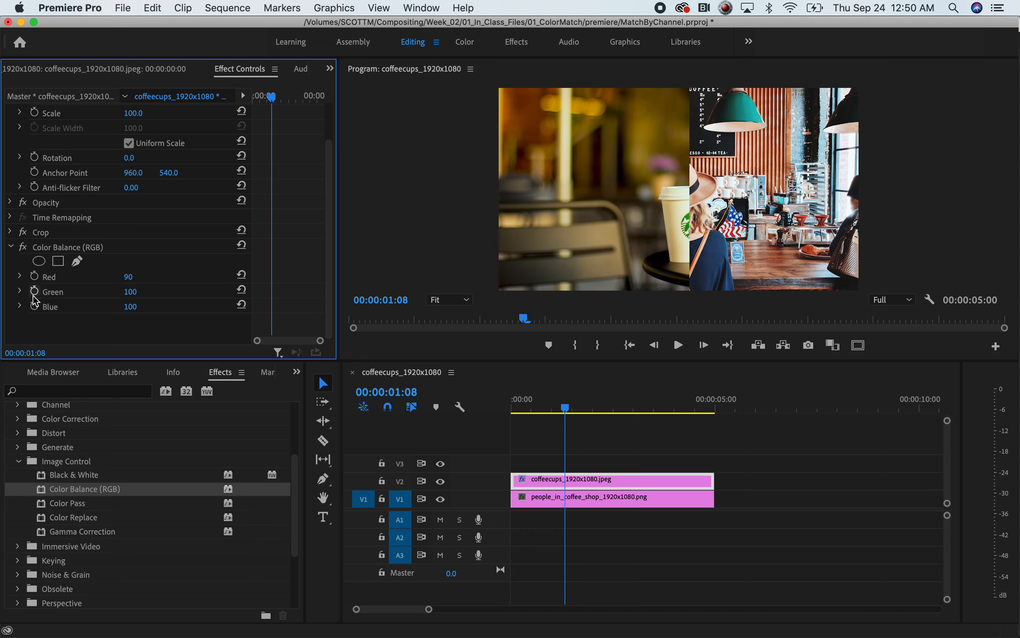
# Set Red to 85 and Blue to 134 in the Color Balance (RGB) effect.
pyautogui.click(19, 306)
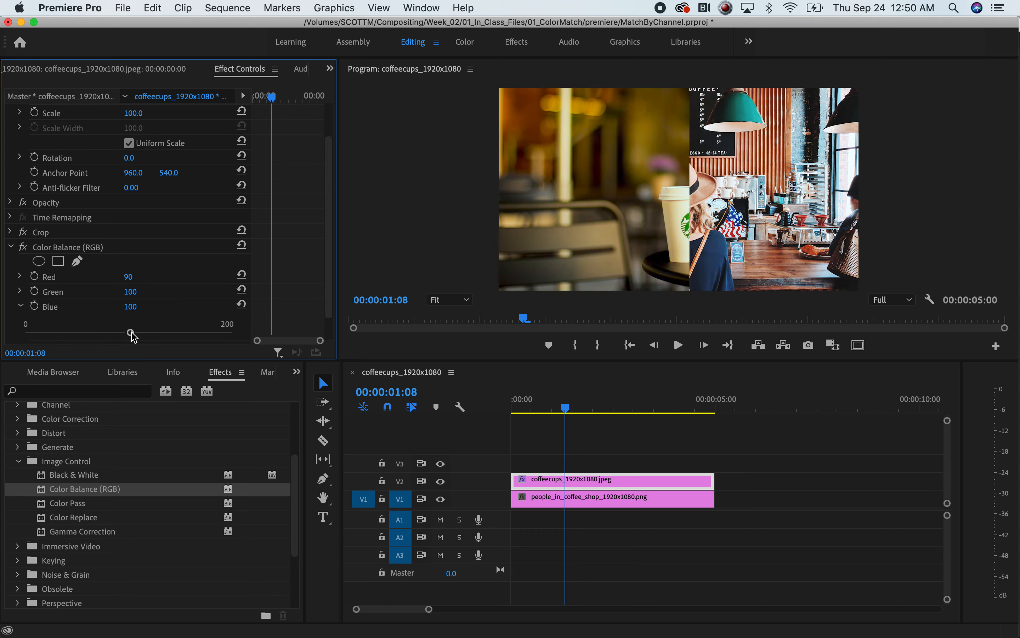
pyautogui.click(130, 277)
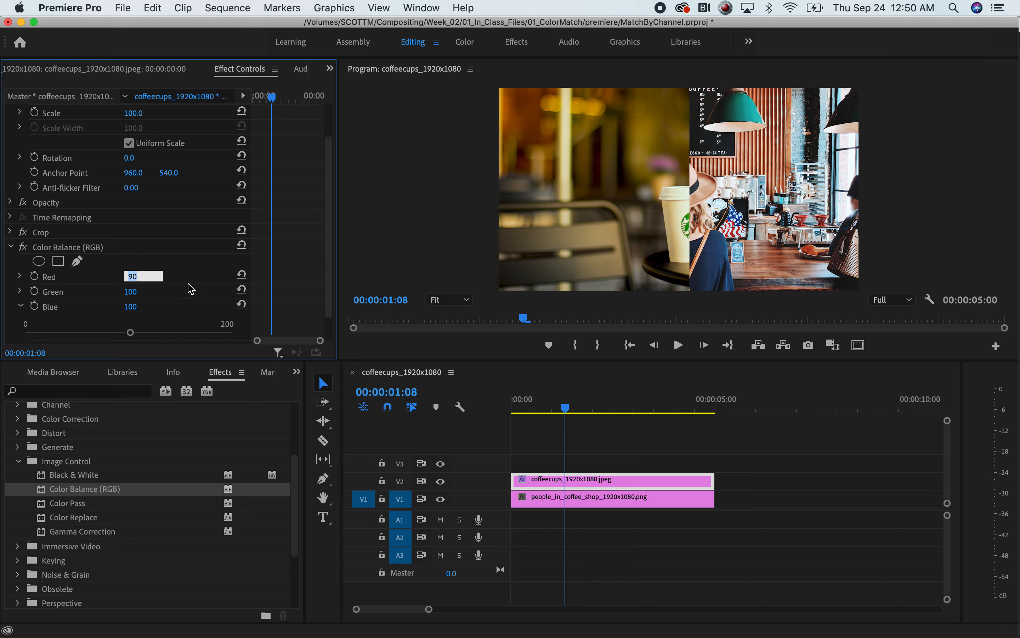
pyautogui.write('85')
pyautogui.press('Return')
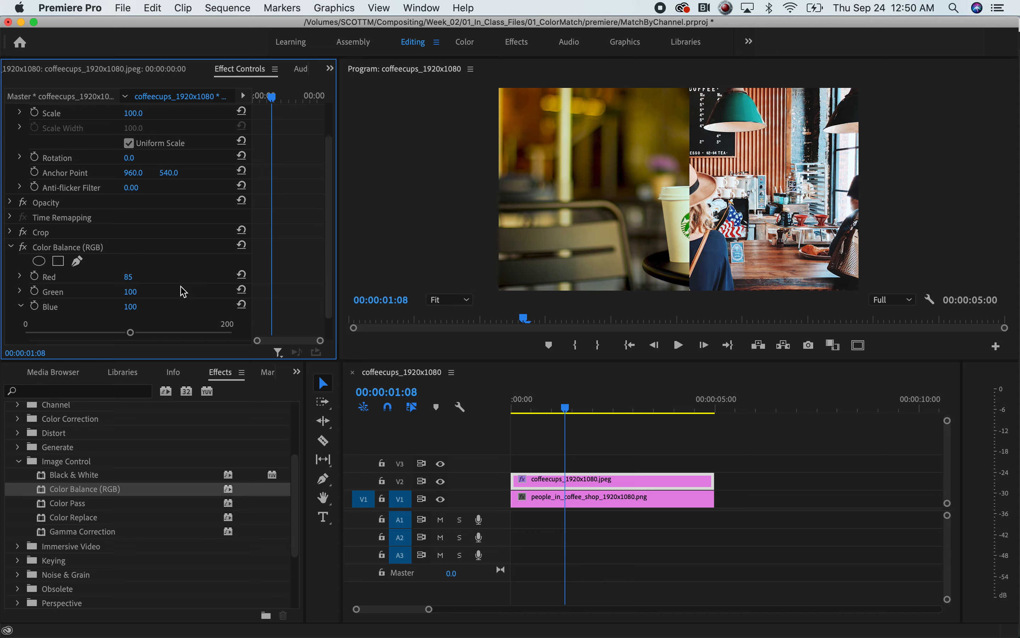
pyautogui.moveTo(134, 336); pyautogui.dragTo(166, 336)
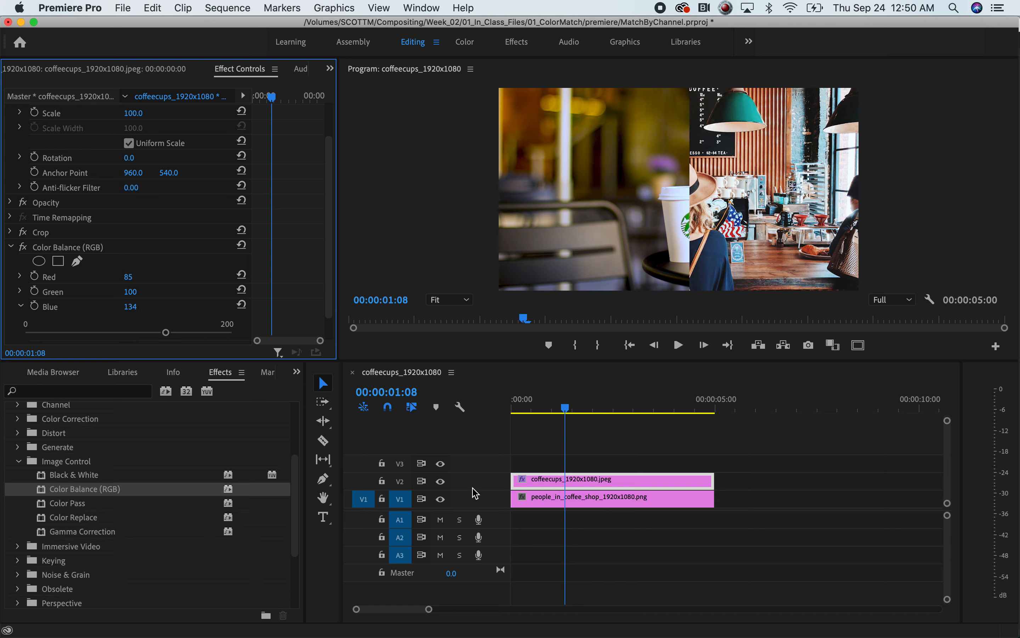
# Collapse the Image Control category and search the effects for "lumetri".
pyautogui.click(18, 462)
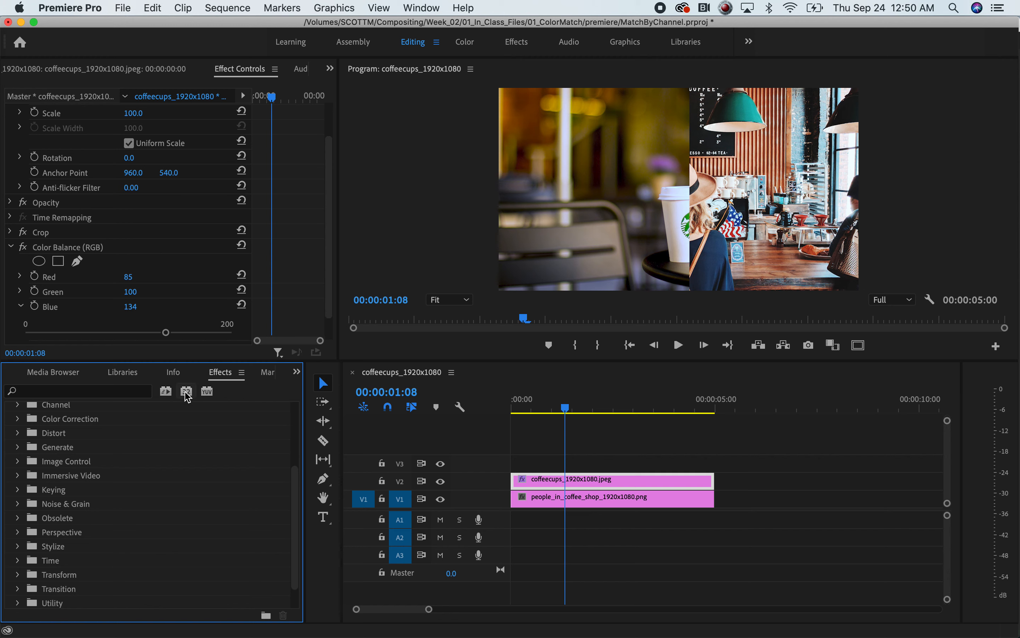
pyautogui.click(99, 396)
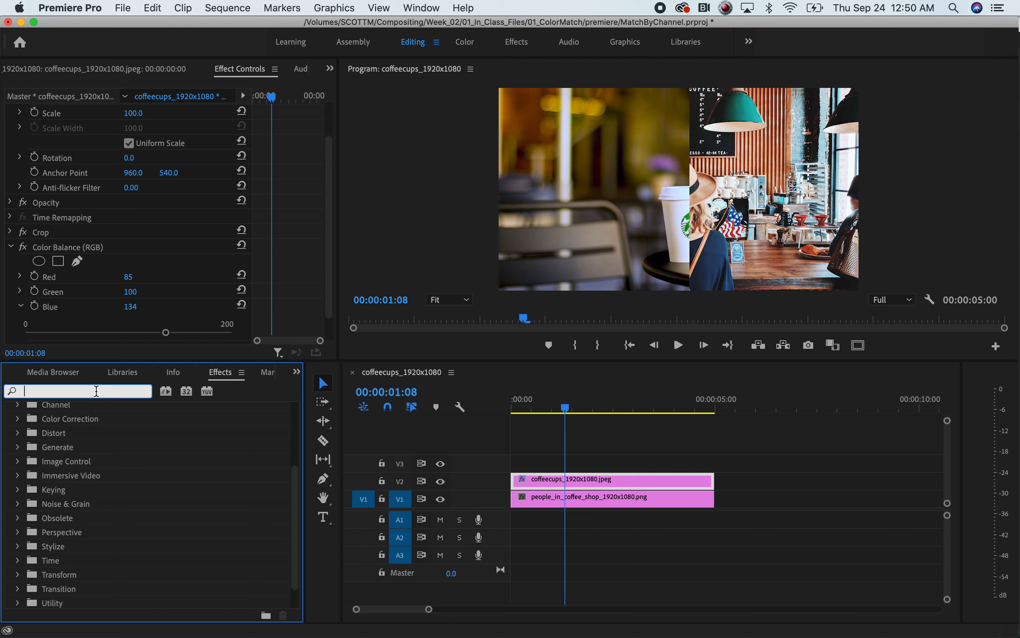
pyautogui.write('lumetri')
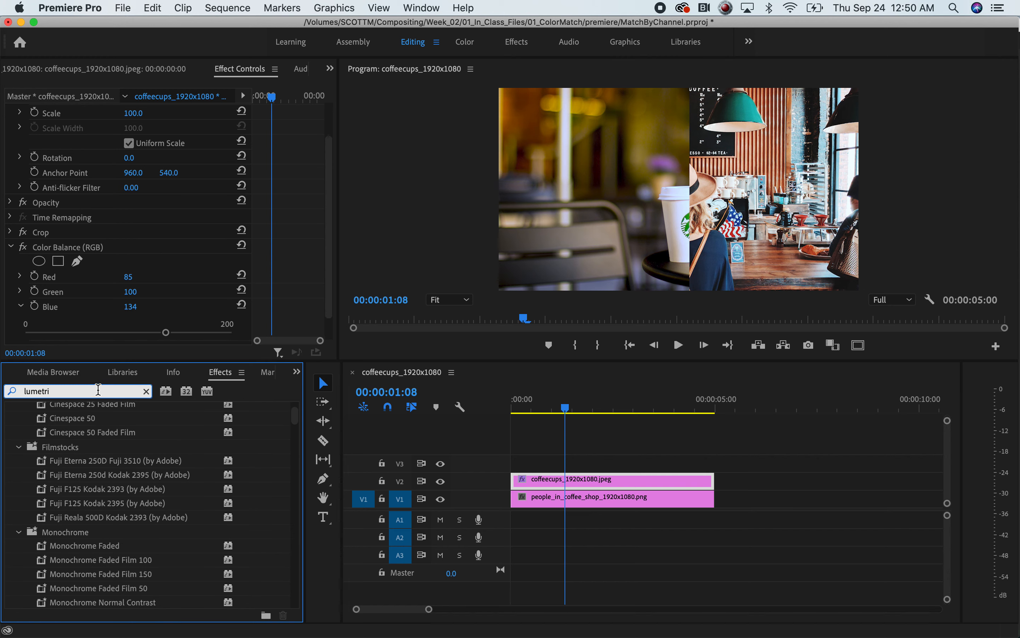
pyautogui.scroll(3, 118, 493)
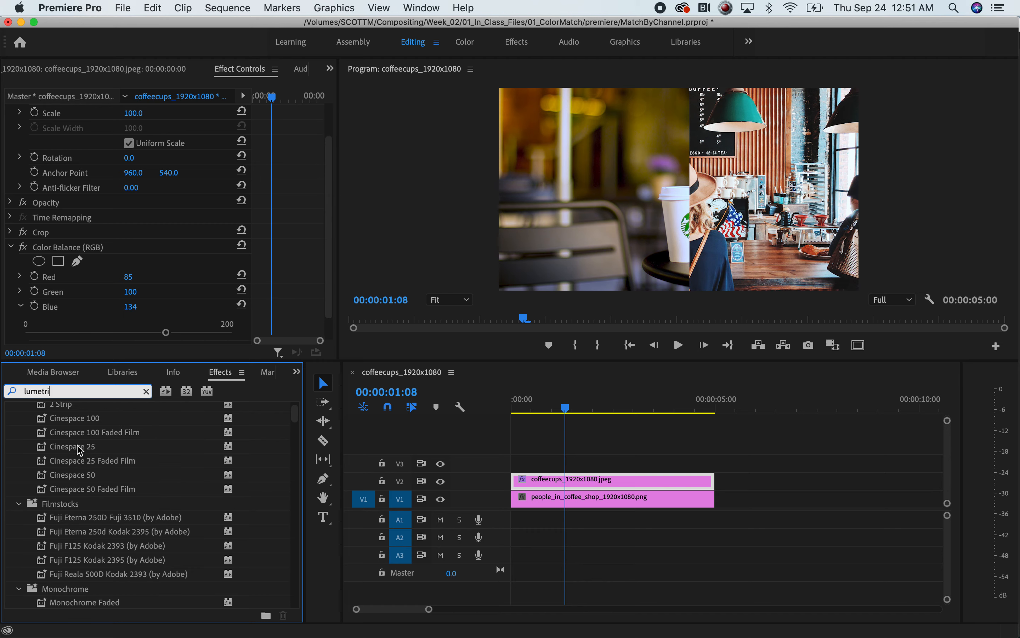
pyautogui.scroll(3, 80, 450)
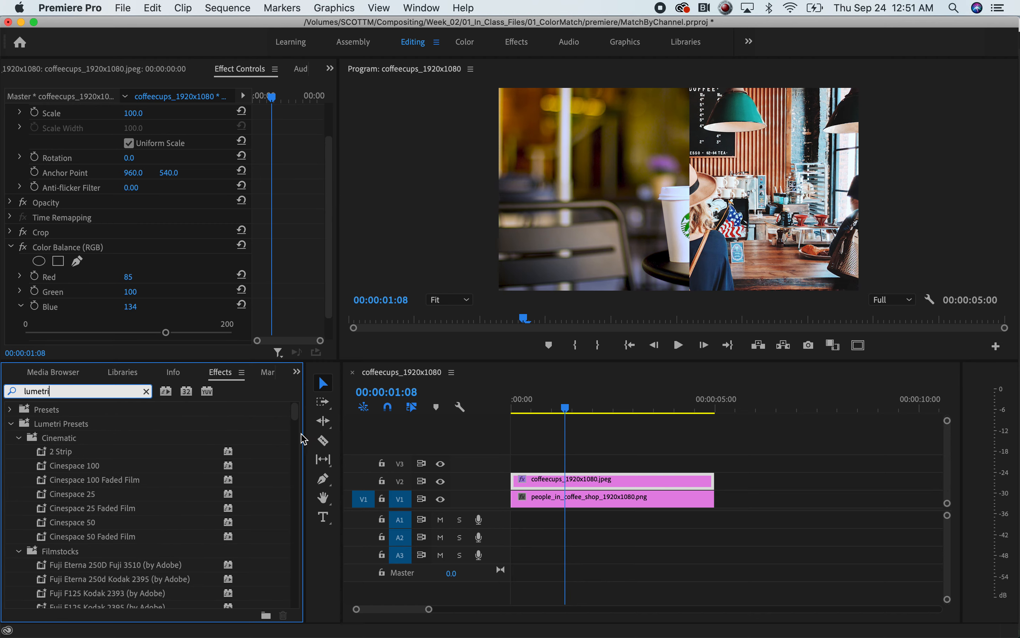
pyautogui.moveTo(296, 418)
pyautogui.mouseDown()
pyautogui.moveTo(299, 427)
pyautogui.moveTo(295, 403)
pyautogui.mouseUp()
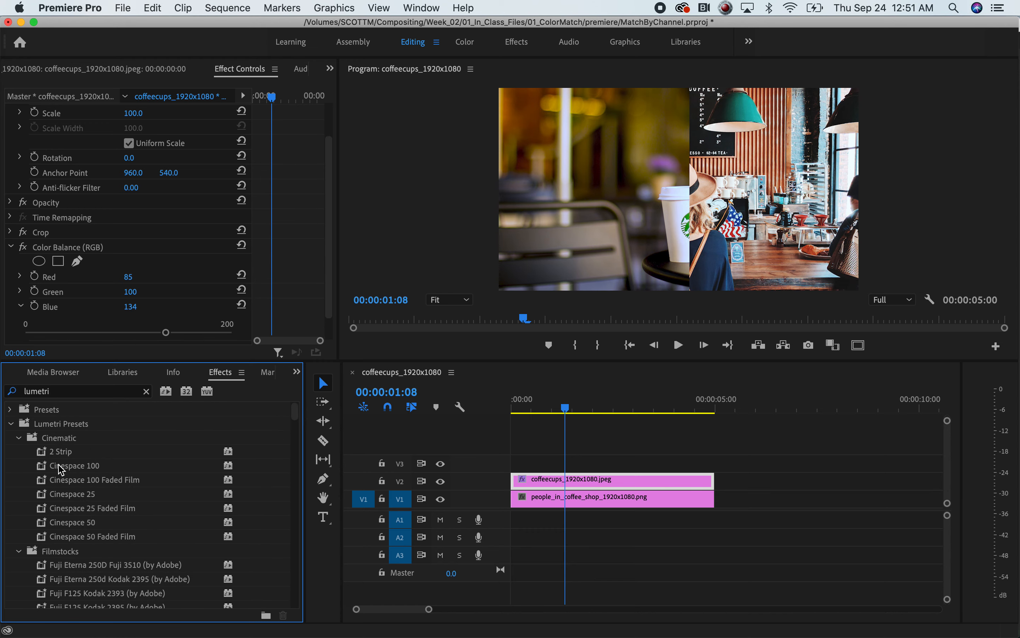
# Collapse the Cinematic, Filmstocks and SpeedLooks preset folders and find the Lumetri Color video effect.
pyautogui.click(19, 439)
pyautogui.click(18, 438)
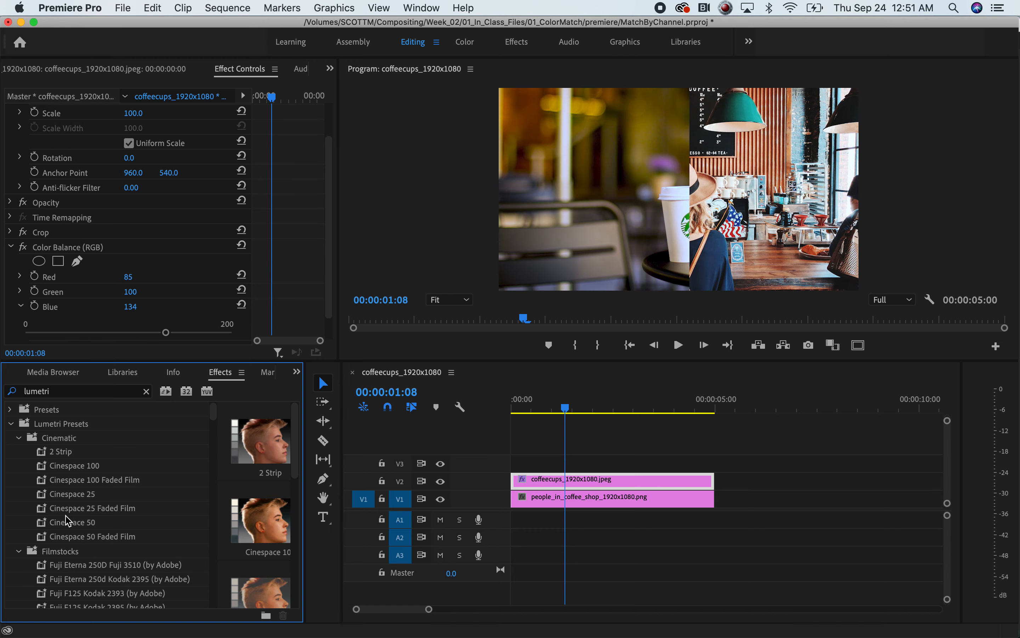
pyautogui.click(19, 438)
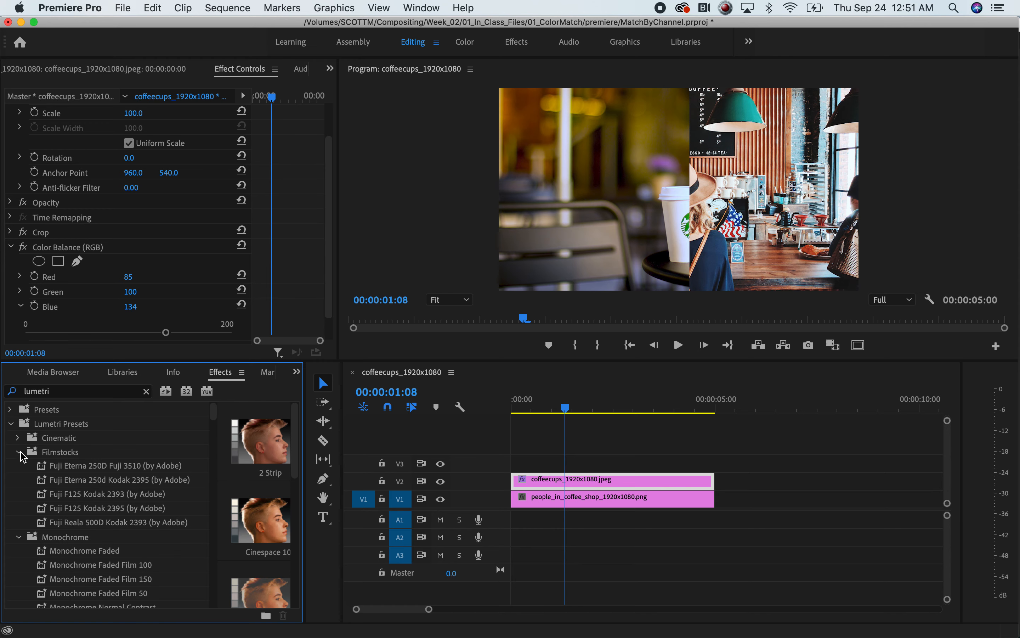
pyautogui.click(18, 452)
pyautogui.click(17, 579)
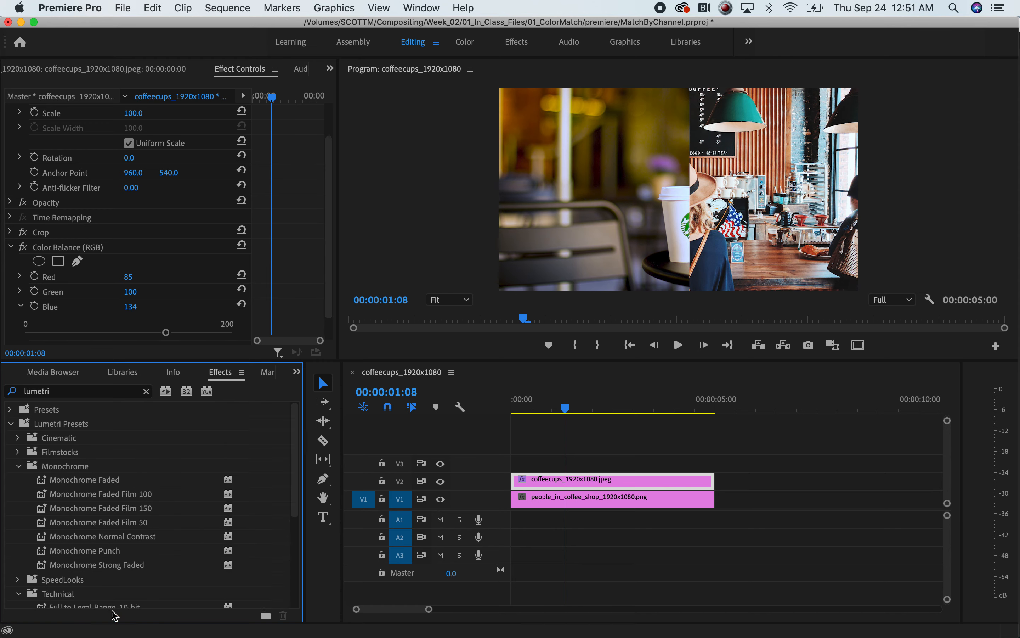
pyautogui.moveTo(295, 471); pyautogui.dragTo(291, 569)
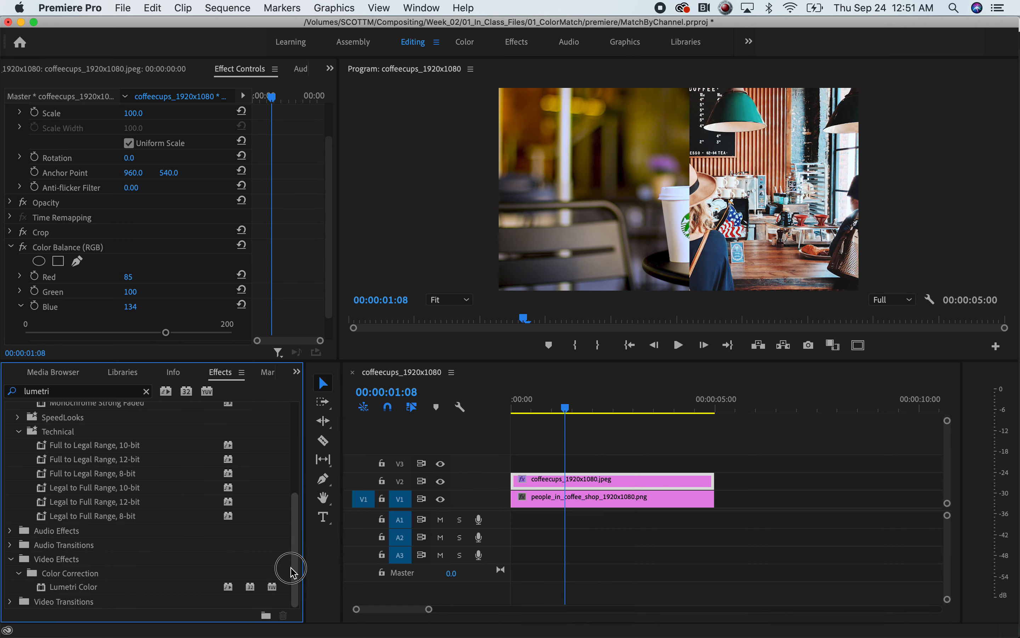
# Apply Lumetri Color to the coffeecups_1920x1080.jpeg clip and show the clip's effect settings.
pyautogui.moveTo(47, 587); pyautogui.dragTo(590, 500)
pyautogui.doubleClick(613, 479)
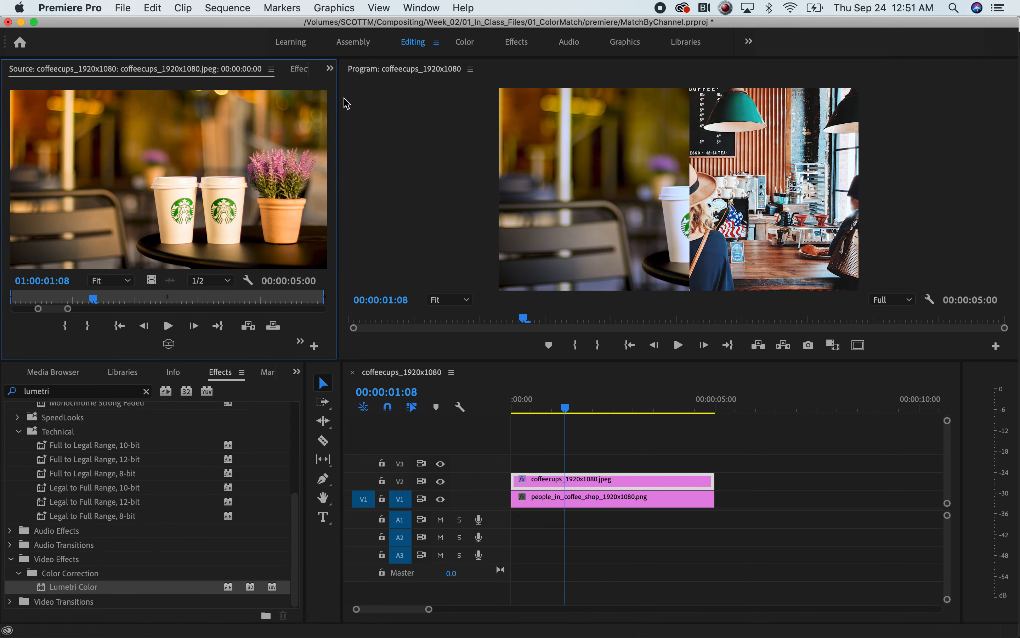
pyautogui.click(299, 68)
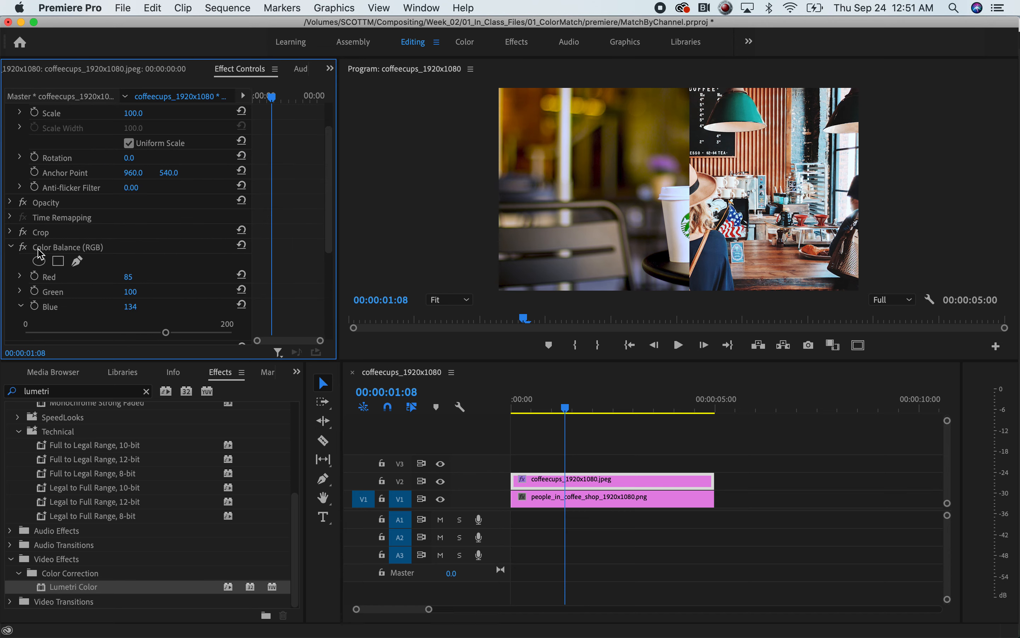
# Collapse the clip's Color Balance (RGB) effect and expand the Basic Correction section of Lumetri Color.
pyautogui.click(11, 246)
pyautogui.moveTo(330, 232); pyautogui.dragTo(325, 297)
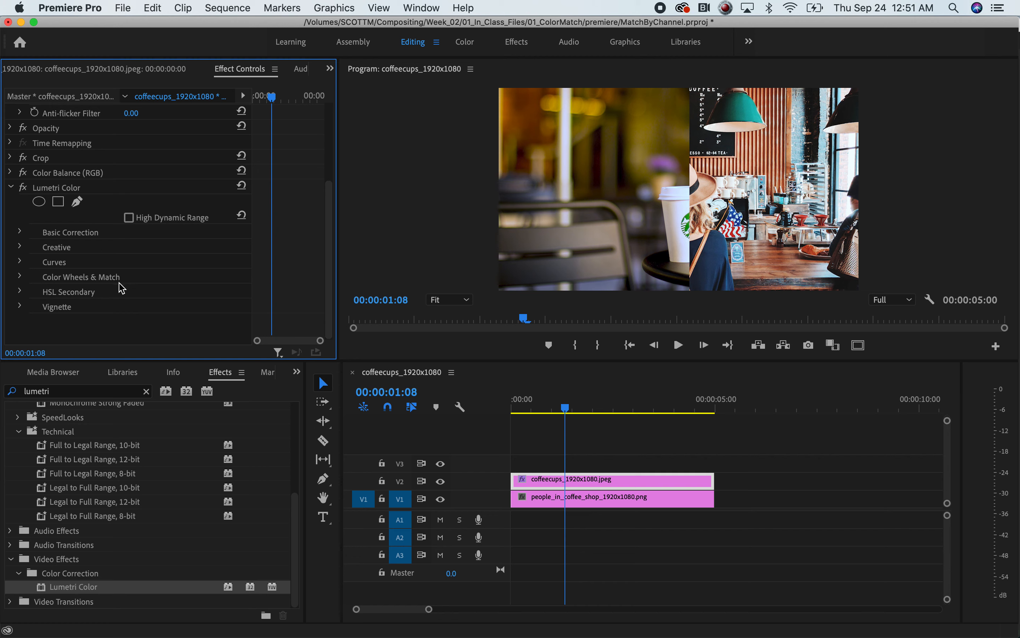
pyautogui.click(20, 231)
pyautogui.moveTo(330, 227); pyautogui.dragTo(332, 275)
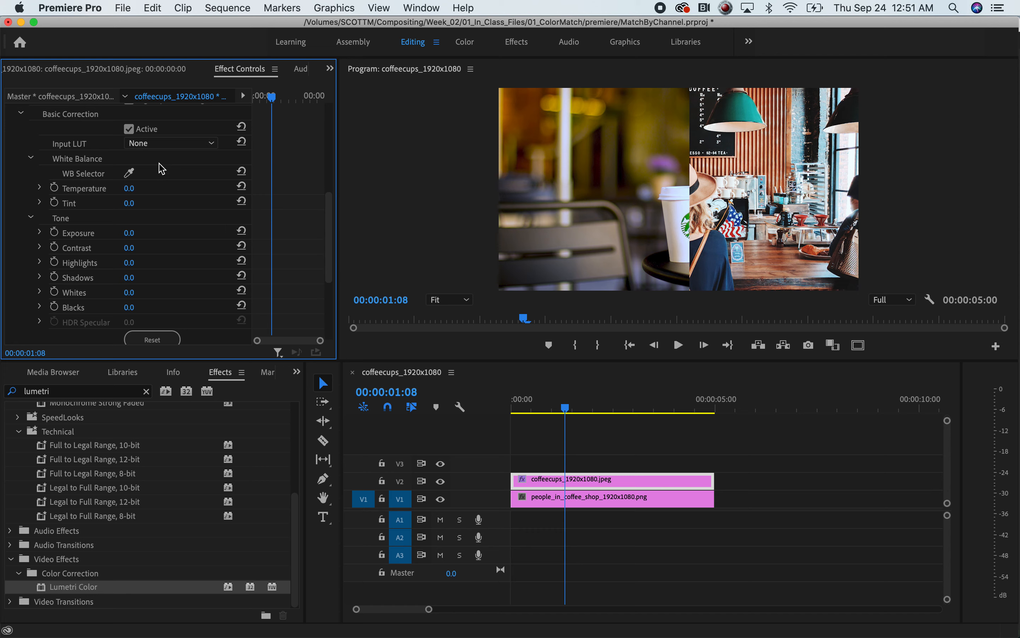
# Set the white balance Temperature of the Lumetri Color effect to about 27.5.
pyautogui.click(40, 188)
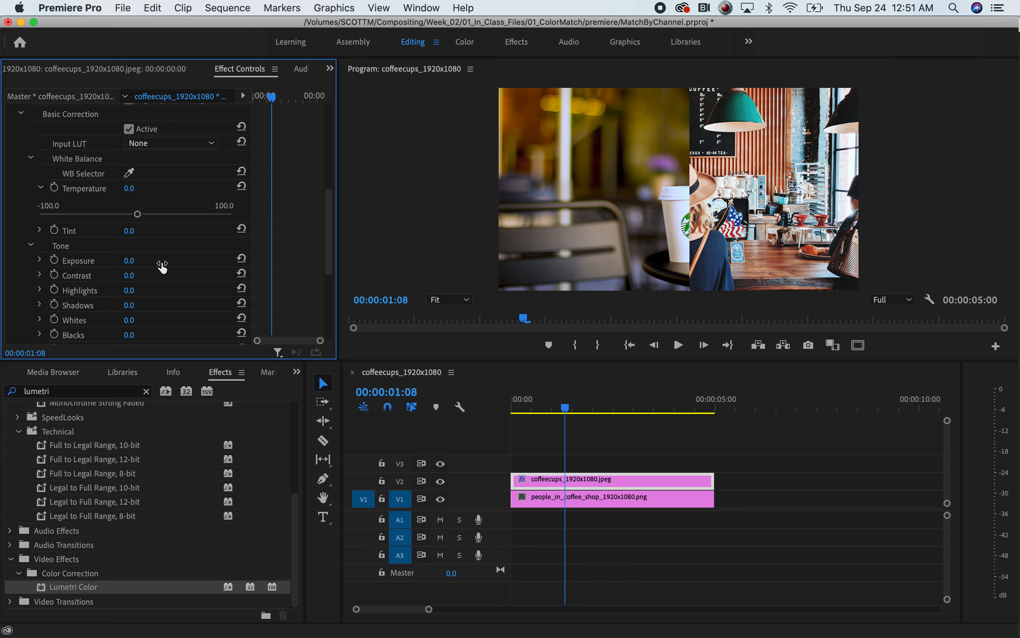
pyautogui.moveTo(137, 218); pyautogui.dragTo(199, 218)
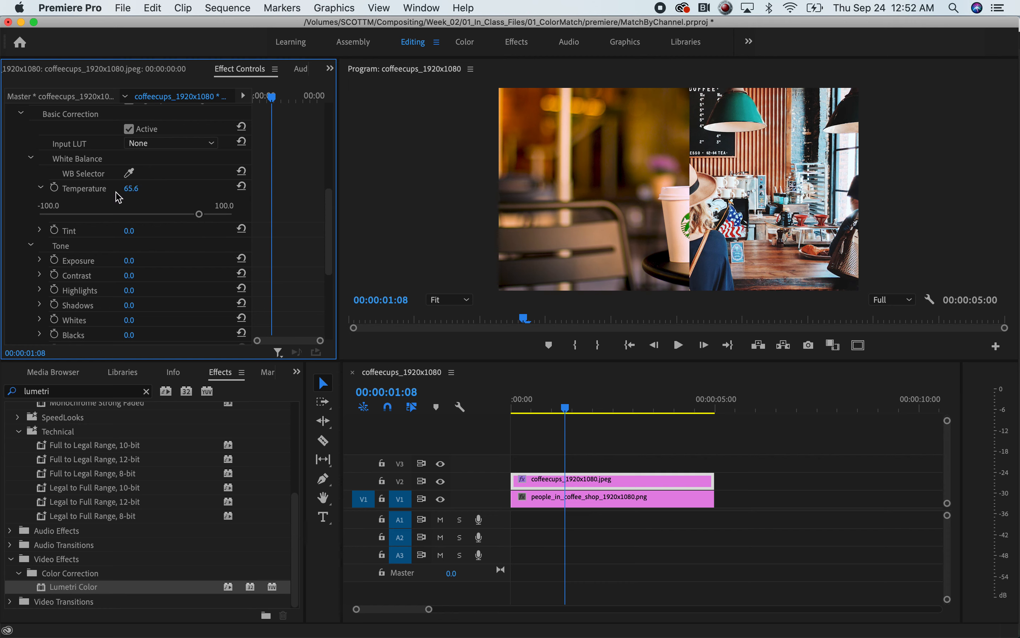
pyautogui.moveTo(197, 214); pyautogui.dragTo(162, 215)
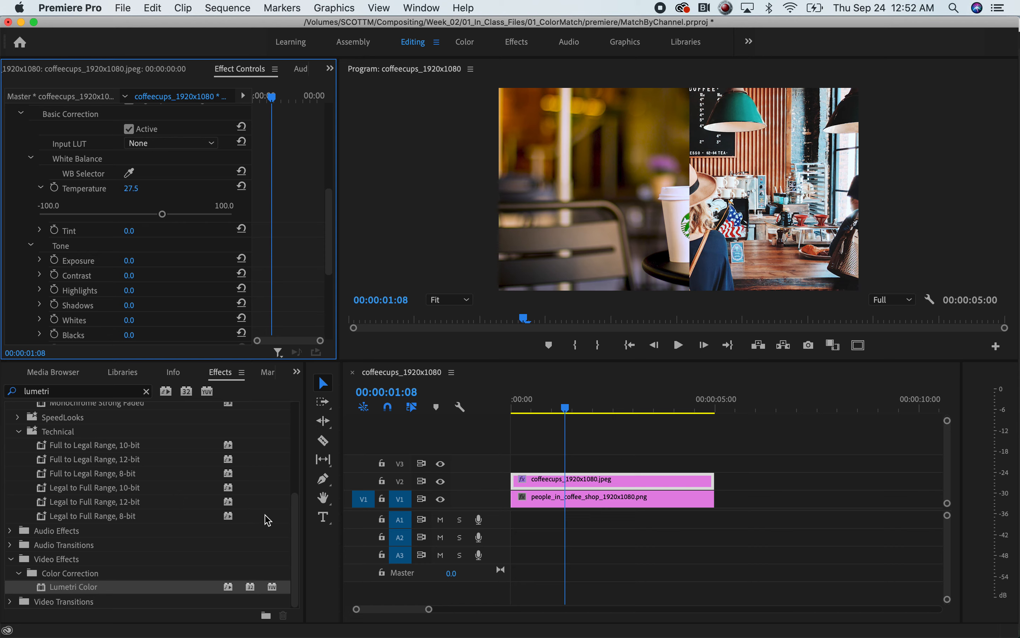
# Switch to the ColorMatch_v01_r01.nk script in NukeX.
pyautogui.press('super+Tab')
pyautogui.press('super+Tab')
pyautogui.press('super+Tab')
pyautogui.press('super+Tab')
pyautogui.press('super+Tab')
pyautogui.press('super+Tab')
pyautogui.press('super+Tab')
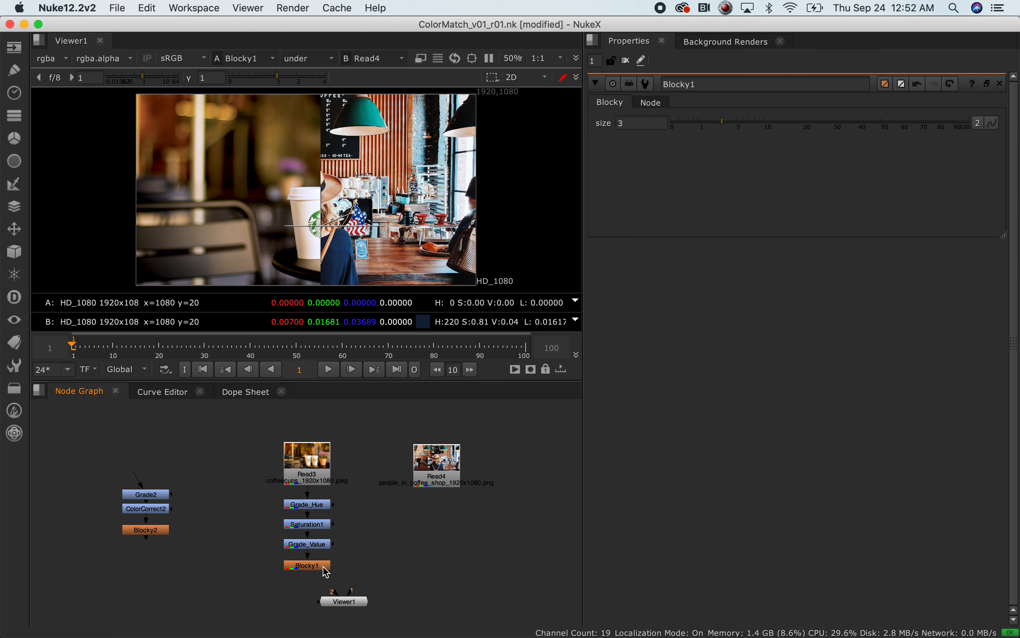
# Open the Grade_Hue node's properties to review its multiply values, and switch back to the Premiere Pro project.
pyautogui.doubleClick(320, 505)
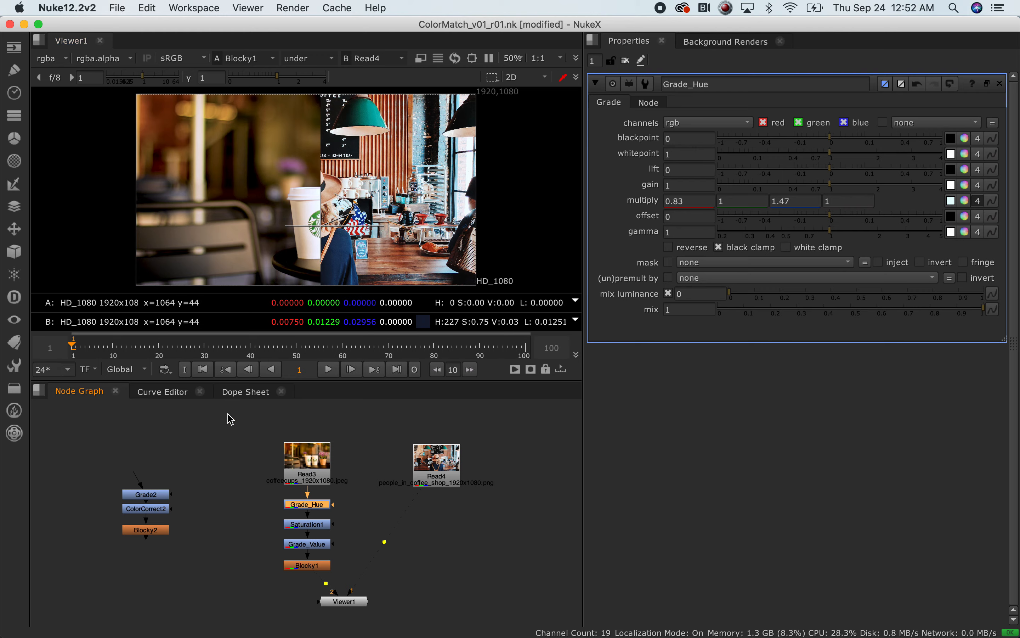
pyautogui.press('super+Tab')
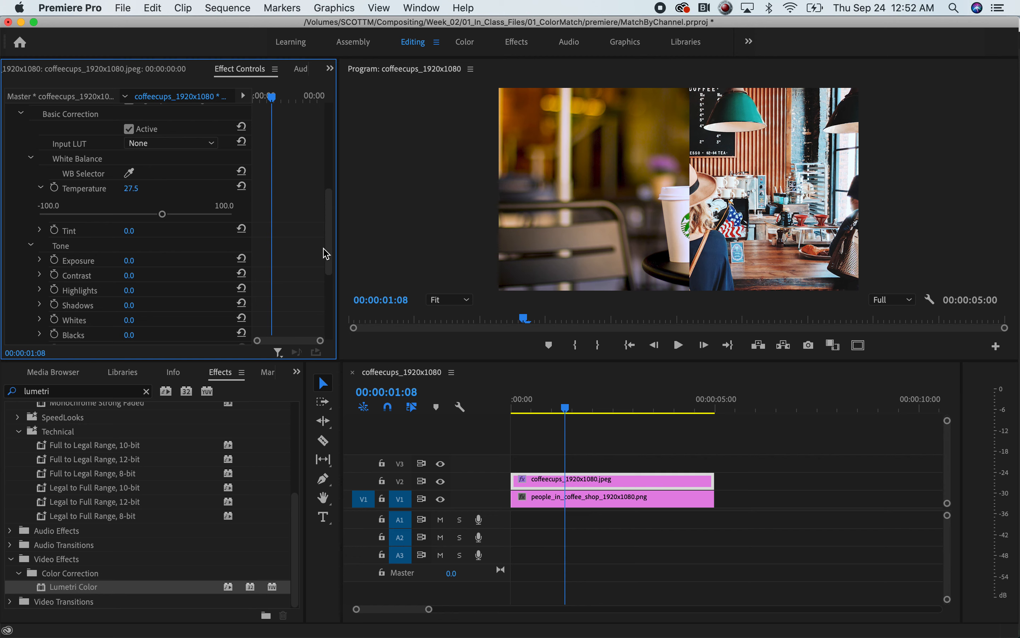
# Expand Exposure in Lumetri Color's Tone section and try a slight exposure adjustment, ending at 0.0.
pyautogui.scroll(-3, 326, 253)
pyautogui.click(41, 202)
pyautogui.moveTo(141, 234)
pyautogui.mouseDown()
pyautogui.moveTo(171, 238)
pyautogui.moveTo(136, 240)
pyautogui.mouseUp()
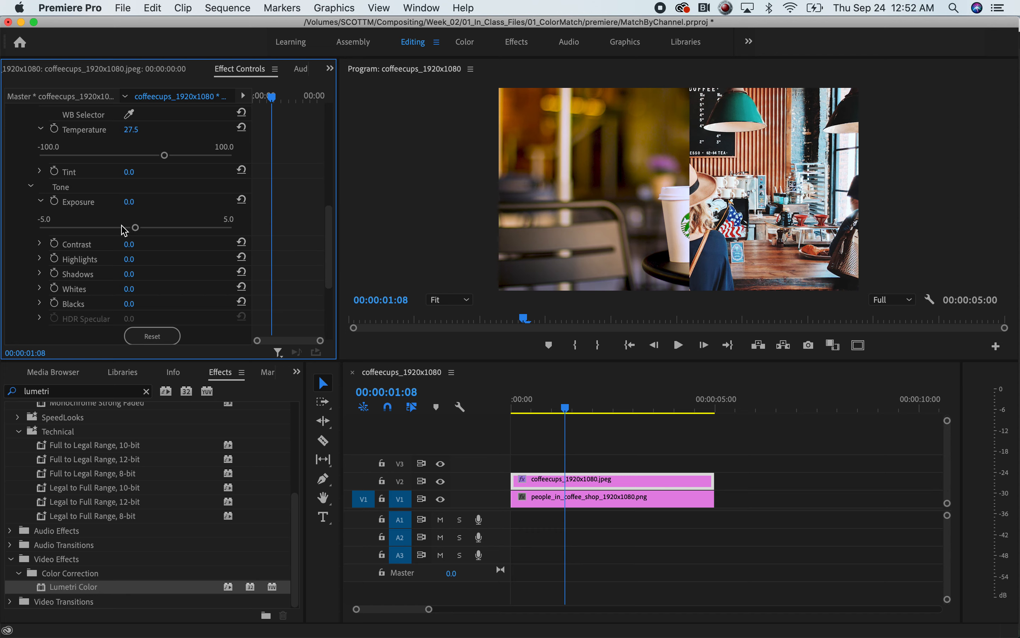
# Inspect the Contrast and Highlights sliders in Lumetri Color's Tone section, collapsing each one again.
pyautogui.click(40, 244)
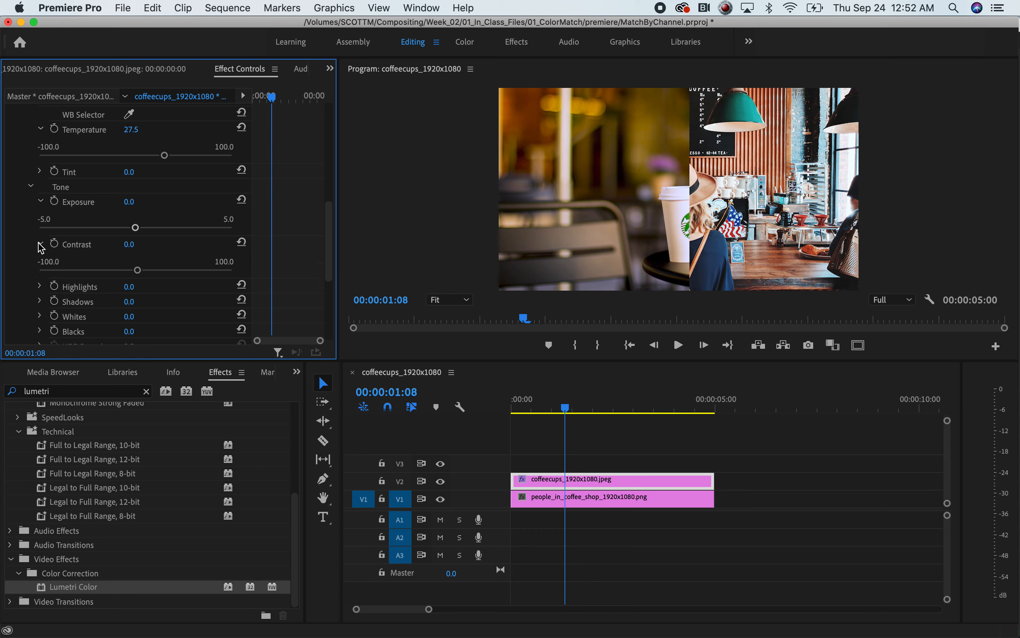
pyautogui.click(40, 244)
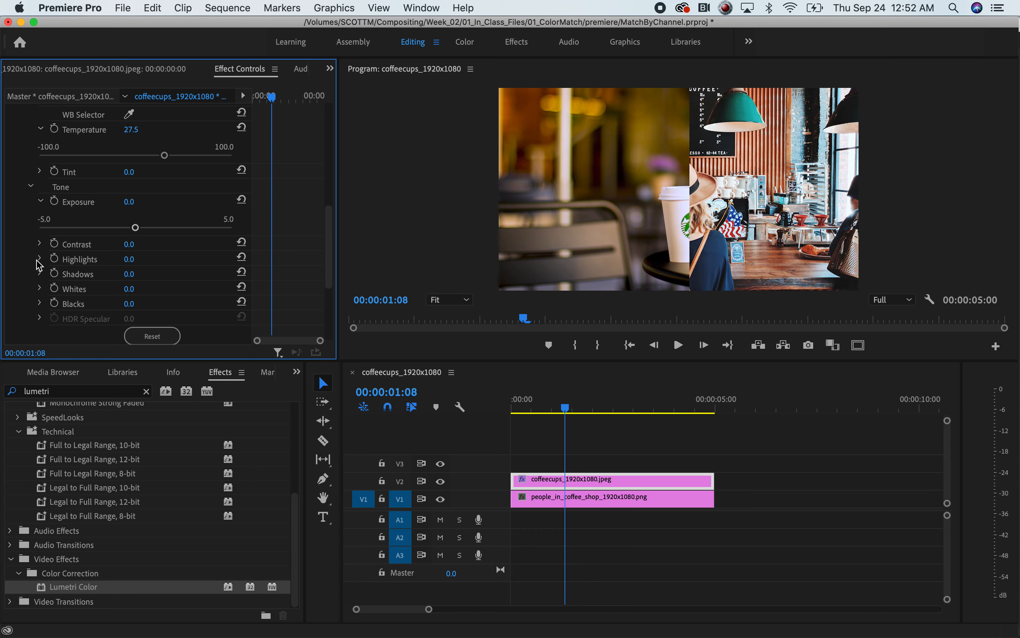
pyautogui.click(40, 259)
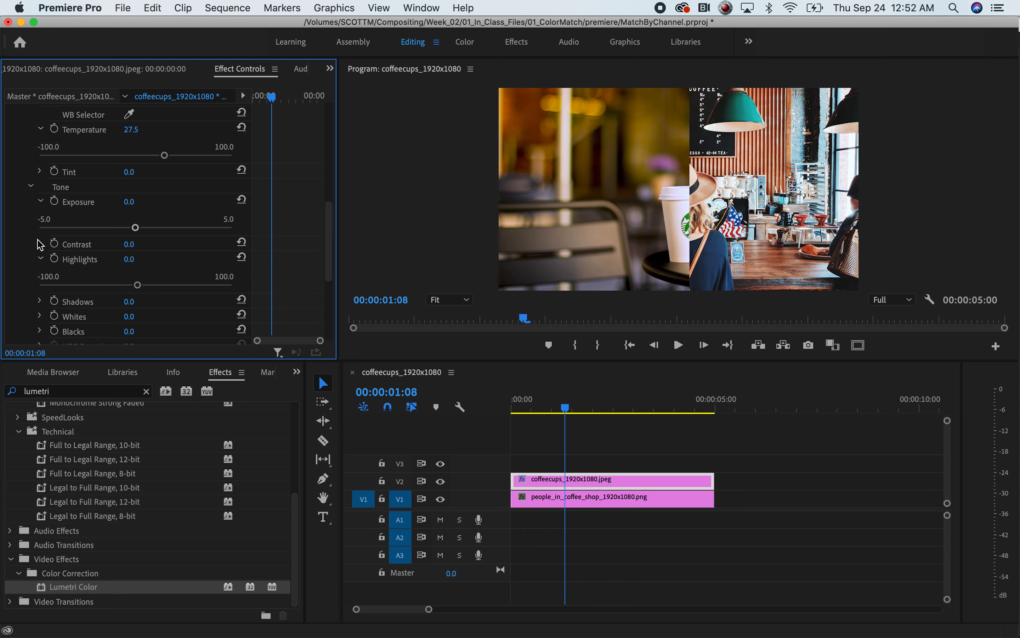
pyautogui.click(40, 259)
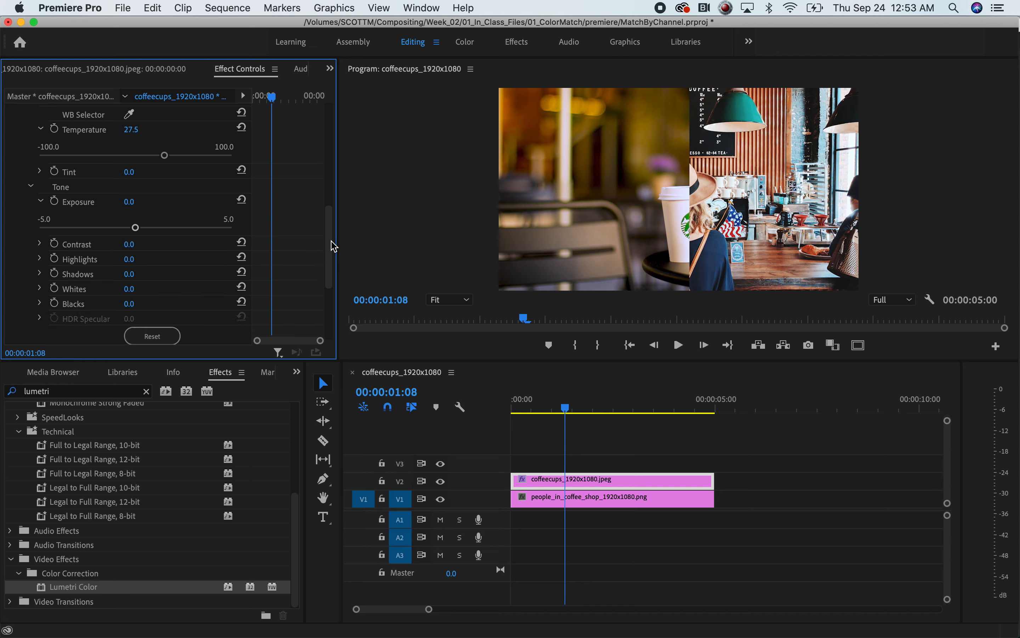
# Set the Highlights of the Lumetri Color effect to about -1.1.
pyautogui.scroll(-3, 329, 268)
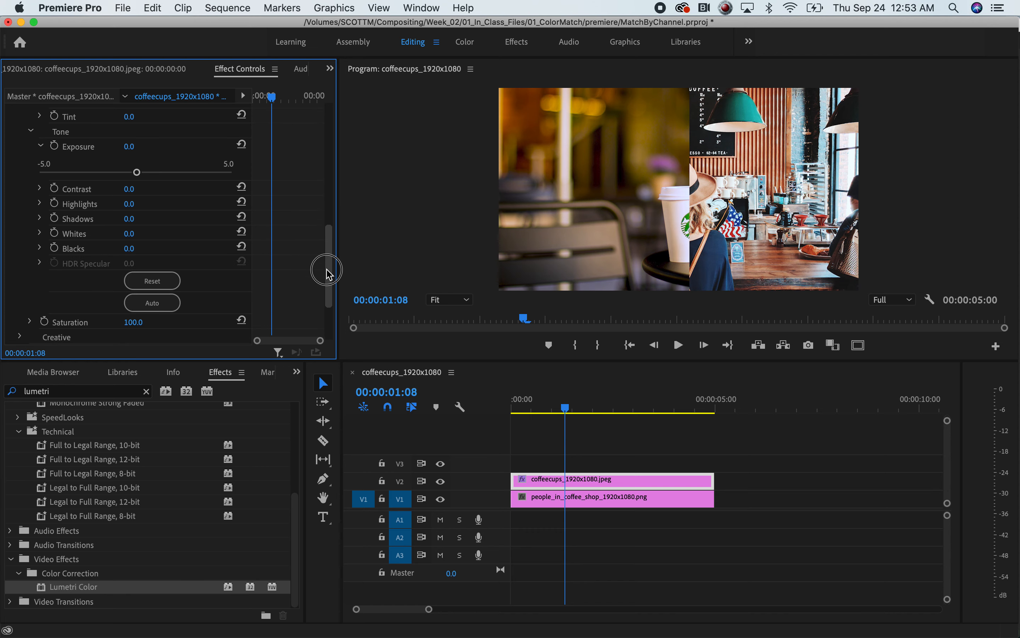
pyautogui.click(40, 204)
pyautogui.moveTo(137, 230)
pyautogui.mouseDown()
pyautogui.moveTo(193, 230)
pyautogui.moveTo(134, 230)
pyautogui.mouseUp()
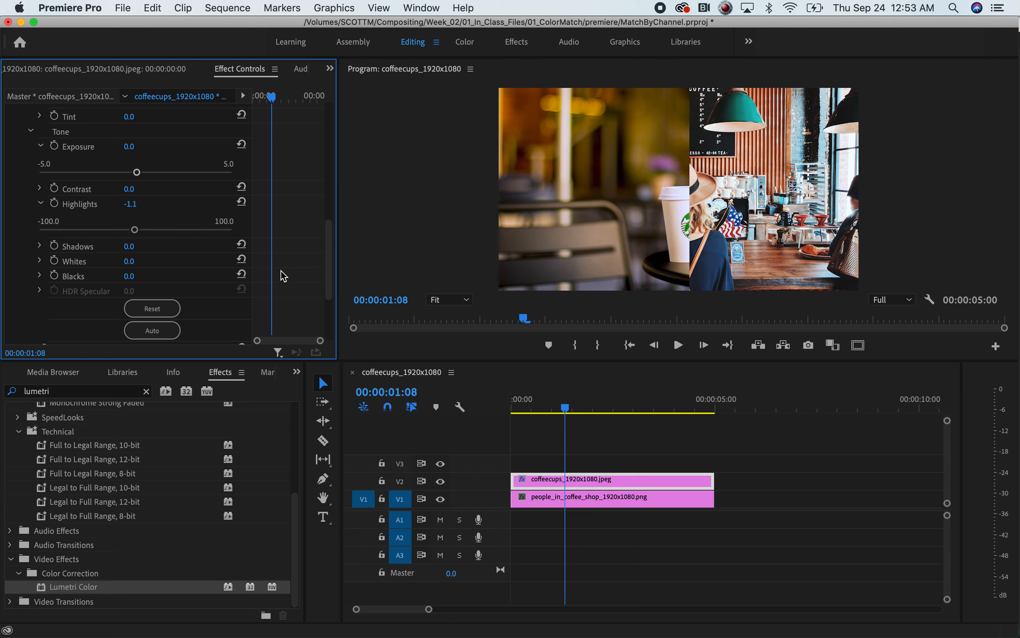
# Examine the Midtones, Shadows and Highlights wheels in Lumetri Color's Color Wheels & Match section, and collapse the effect.
pyautogui.moveTo(330, 285); pyautogui.dragTo(337, 331)
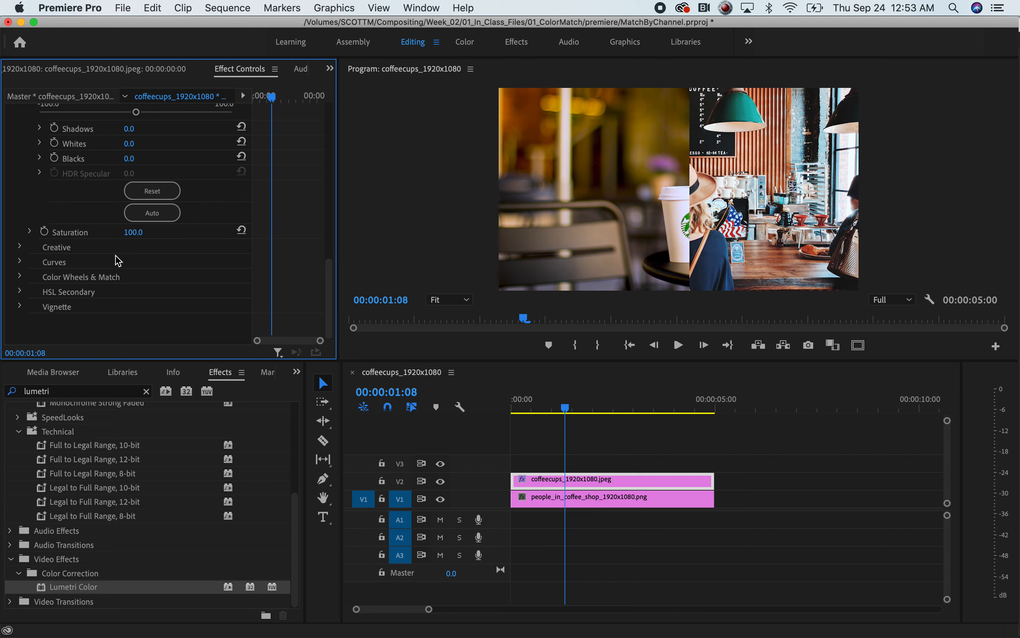
pyautogui.click(20, 277)
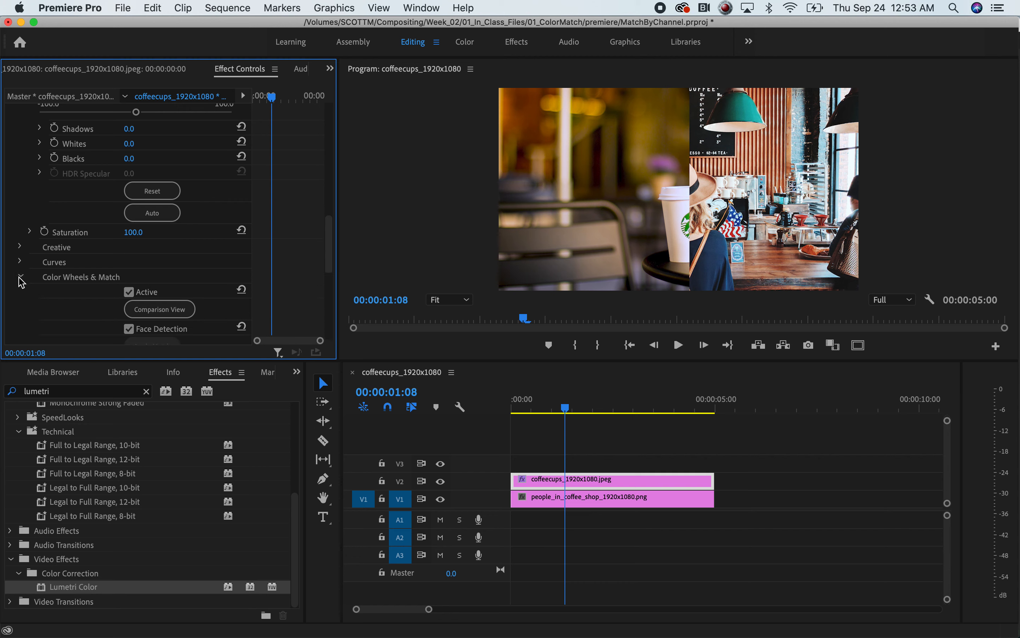
pyautogui.moveTo(329, 244); pyautogui.dragTo(326, 303)
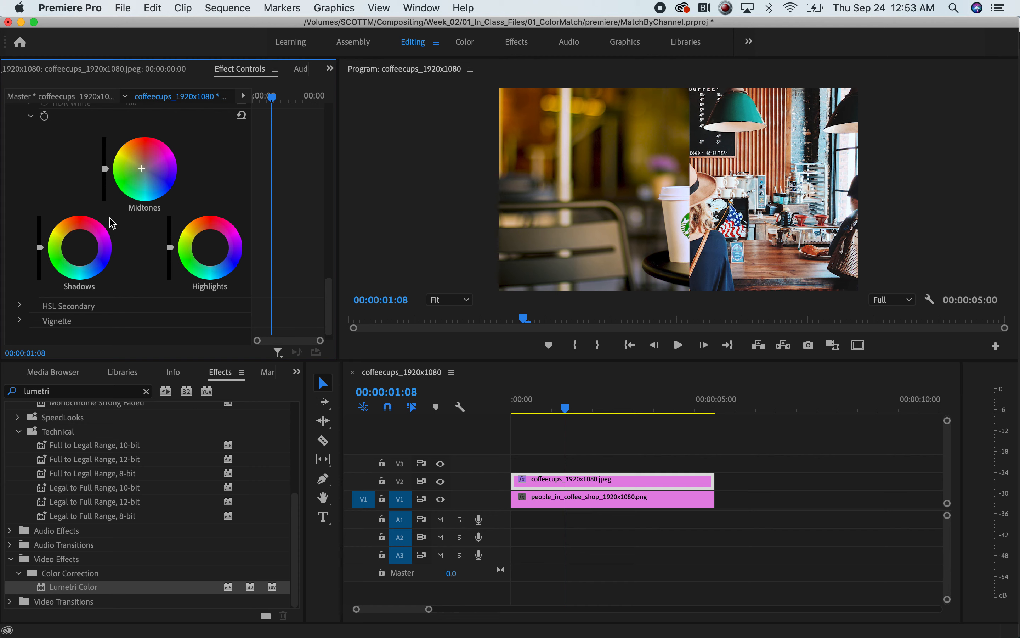
pyautogui.moveTo(331, 322); pyautogui.dragTo(330, 171)
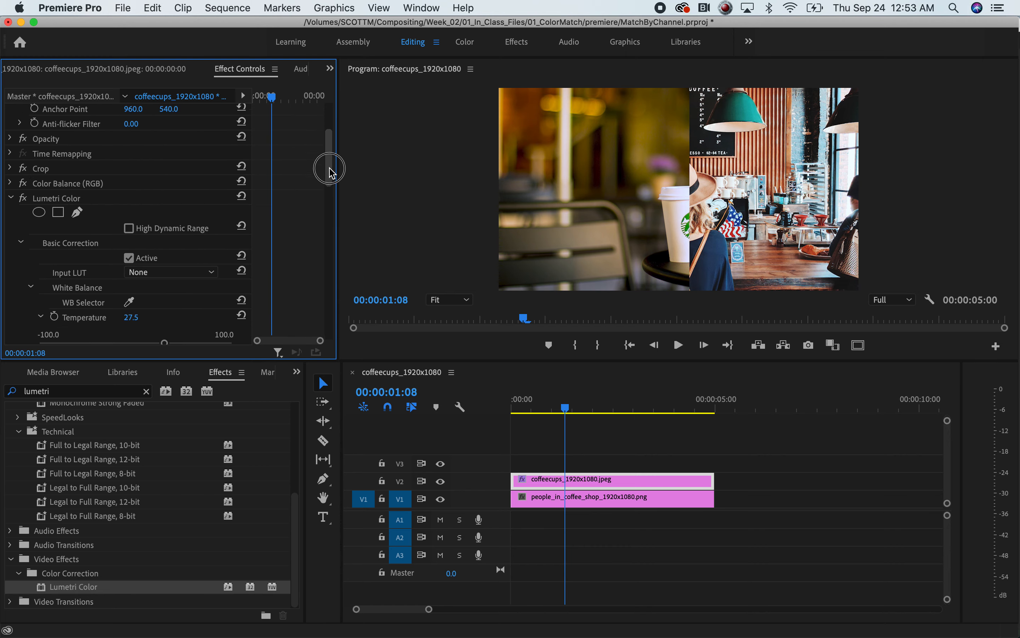
pyautogui.click(11, 197)
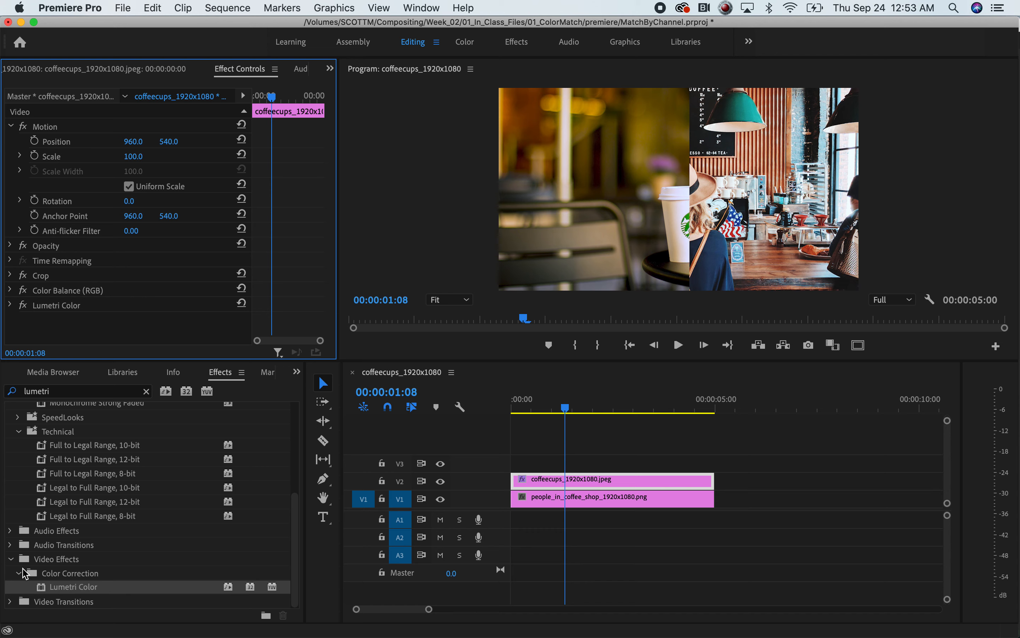
# Collapse the Video Effects folder, the Monochrome and Technical presets, and the Lumetri Presets folder in the effects list.
pyautogui.click(8, 558)
pyautogui.scroll(5, 291, 485)
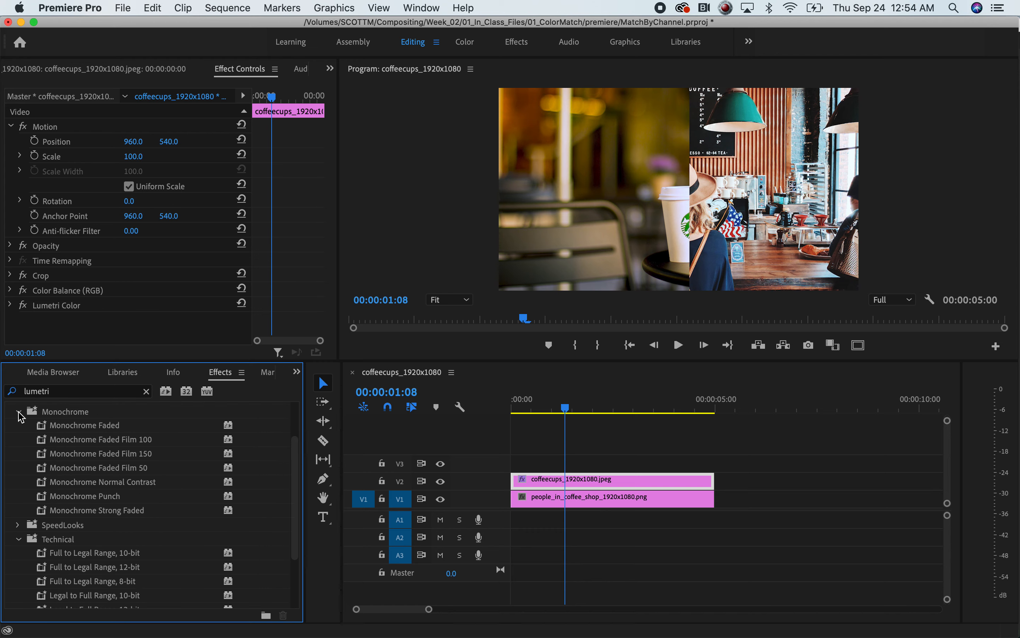
pyautogui.click(19, 412)
pyautogui.click(20, 440)
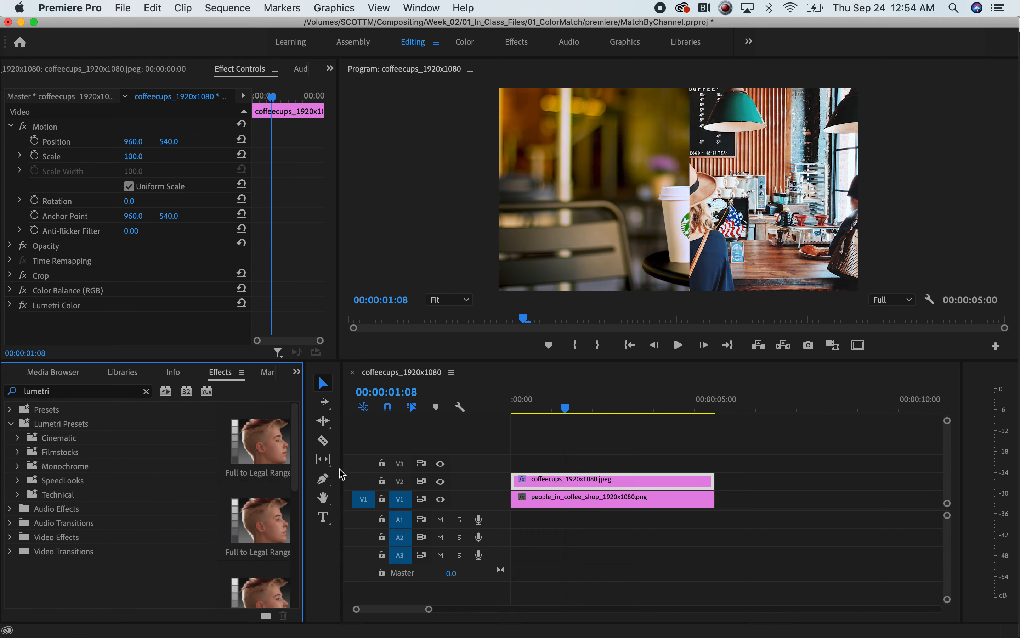
pyautogui.click(17, 424)
# Switch to the ColorMatch_v01_r01.nk script in NukeX and move the Viewer1 node slightly farther below Blocky1.
pyautogui.press('super+Tab')
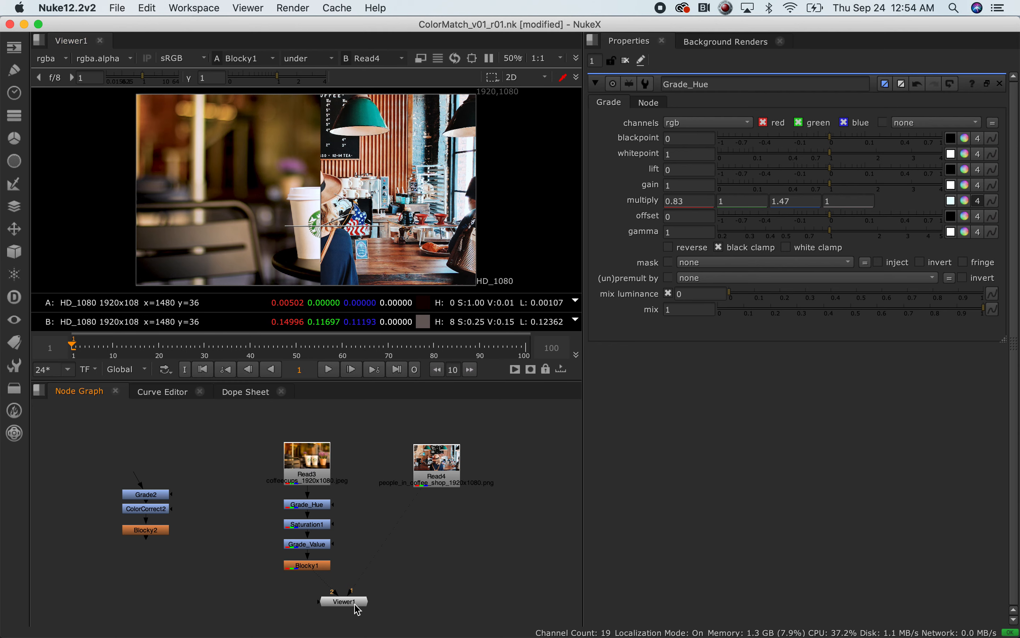
pyautogui.moveTo(357, 609); pyautogui.dragTo(356, 620)
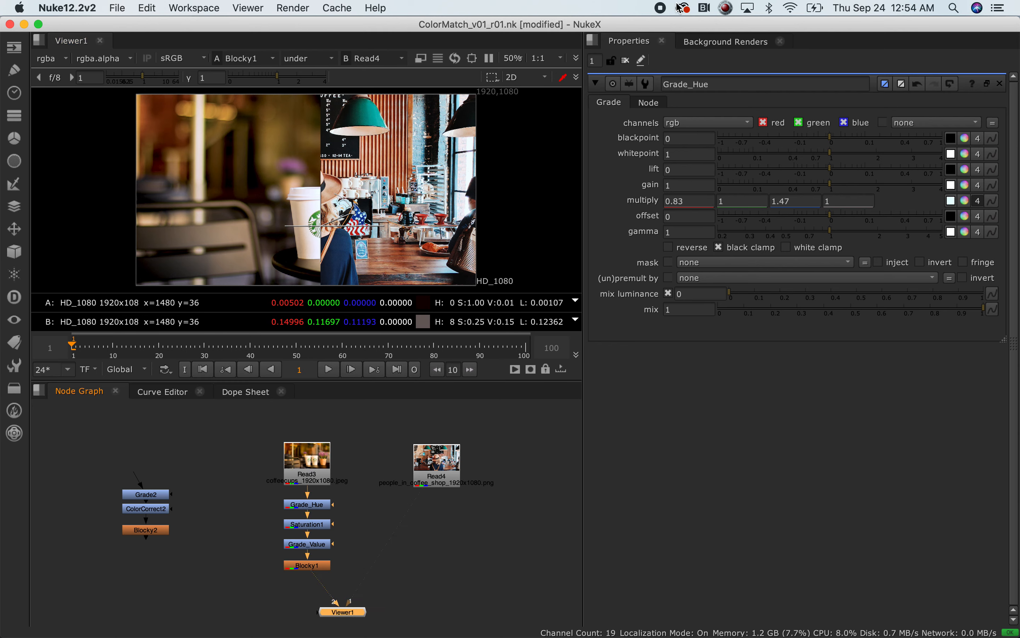